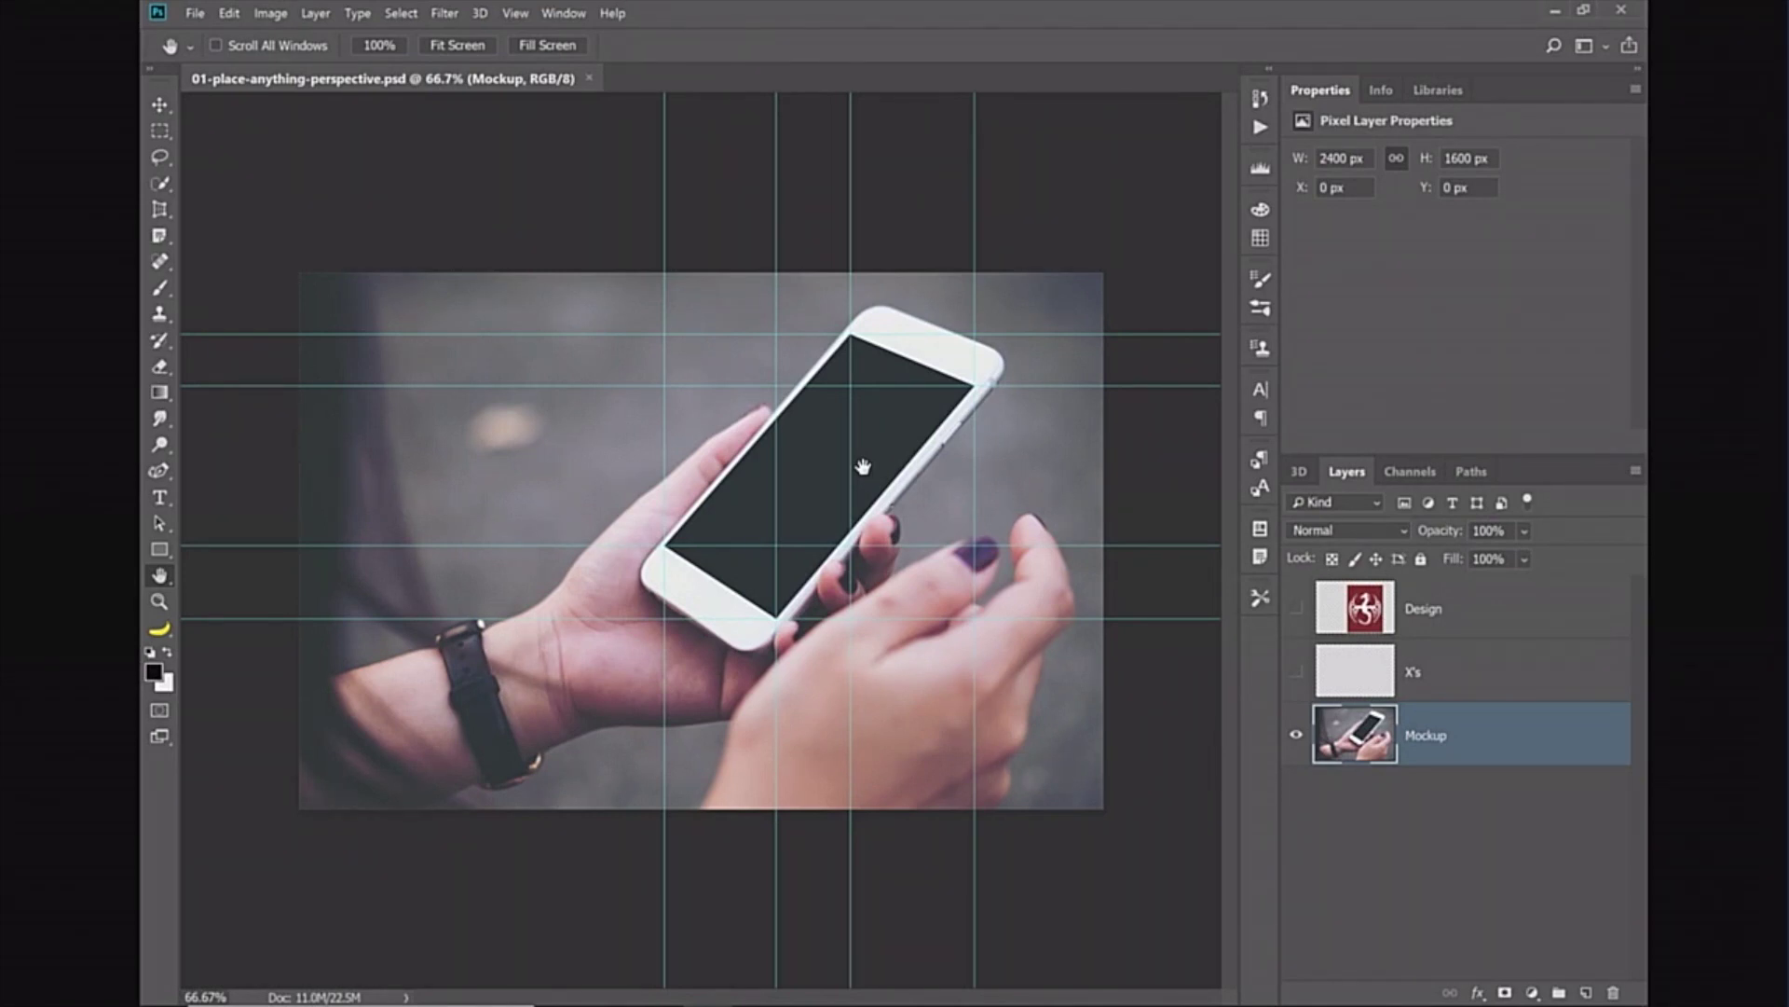
- Toggle the dragon Design layer's visibility off and back on, then select the Design layer
left_click(1295, 607)
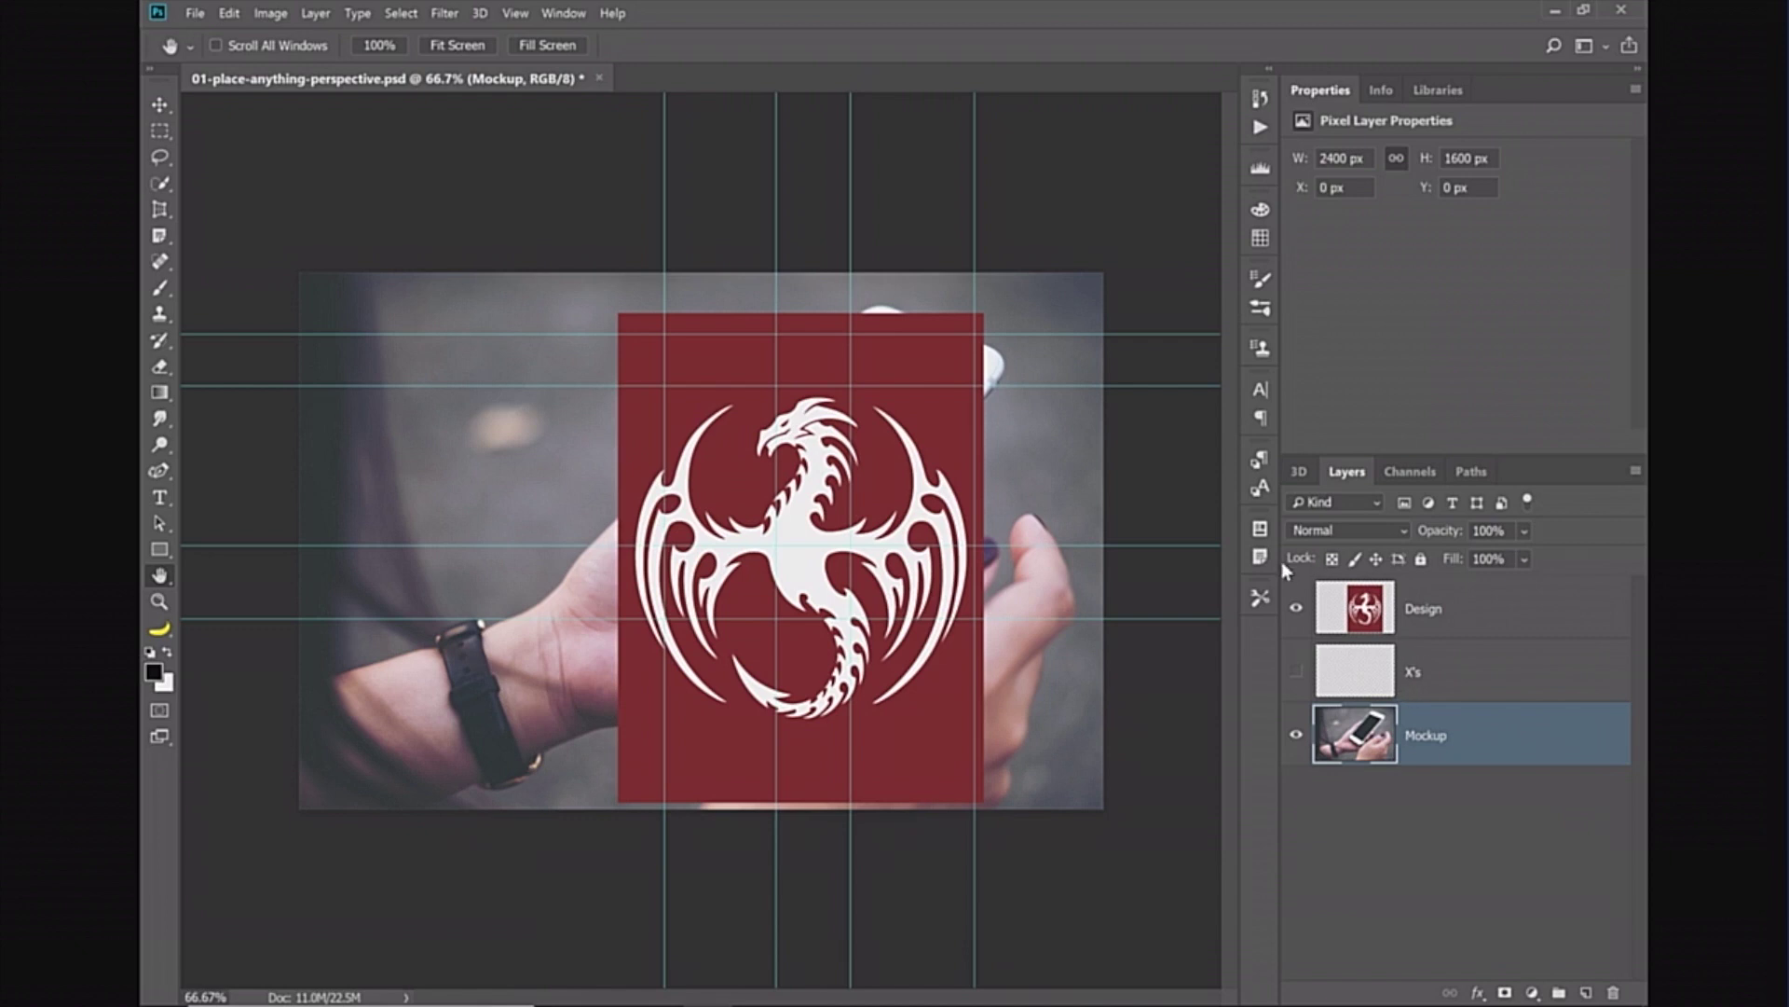
left_click(1295, 608)
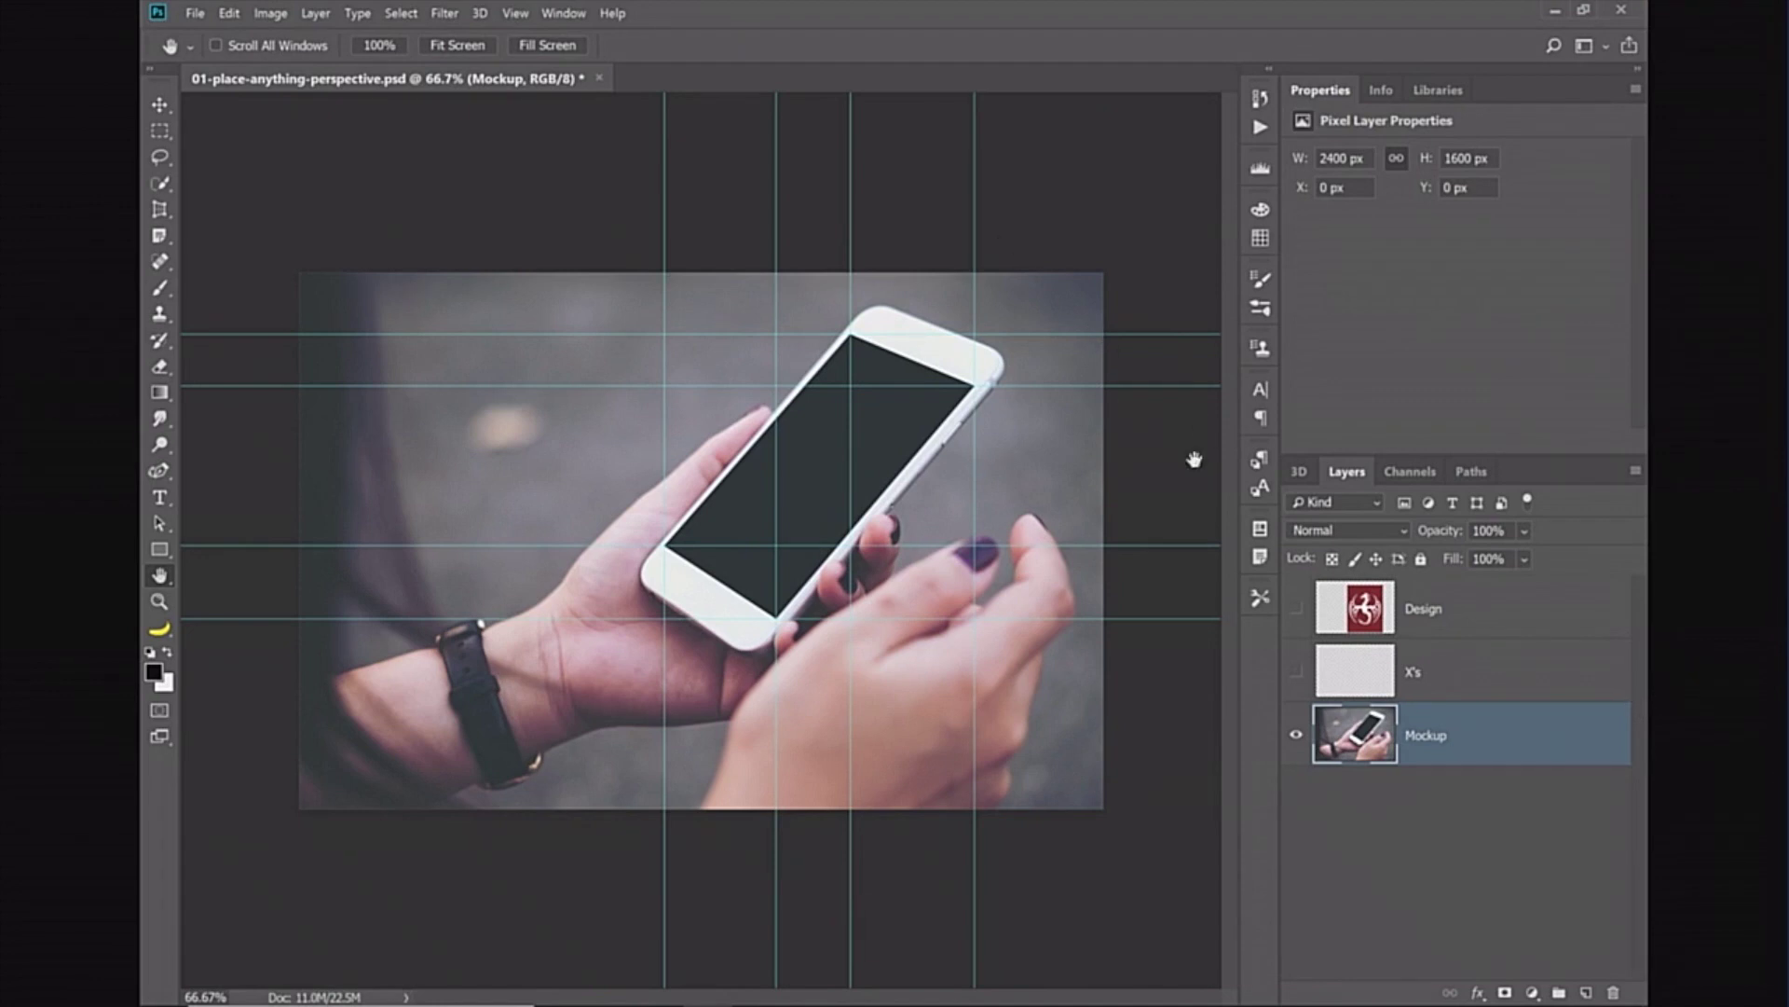
left_click(1297, 608)
left_click(1428, 627)
key("ctrl+semicolon")
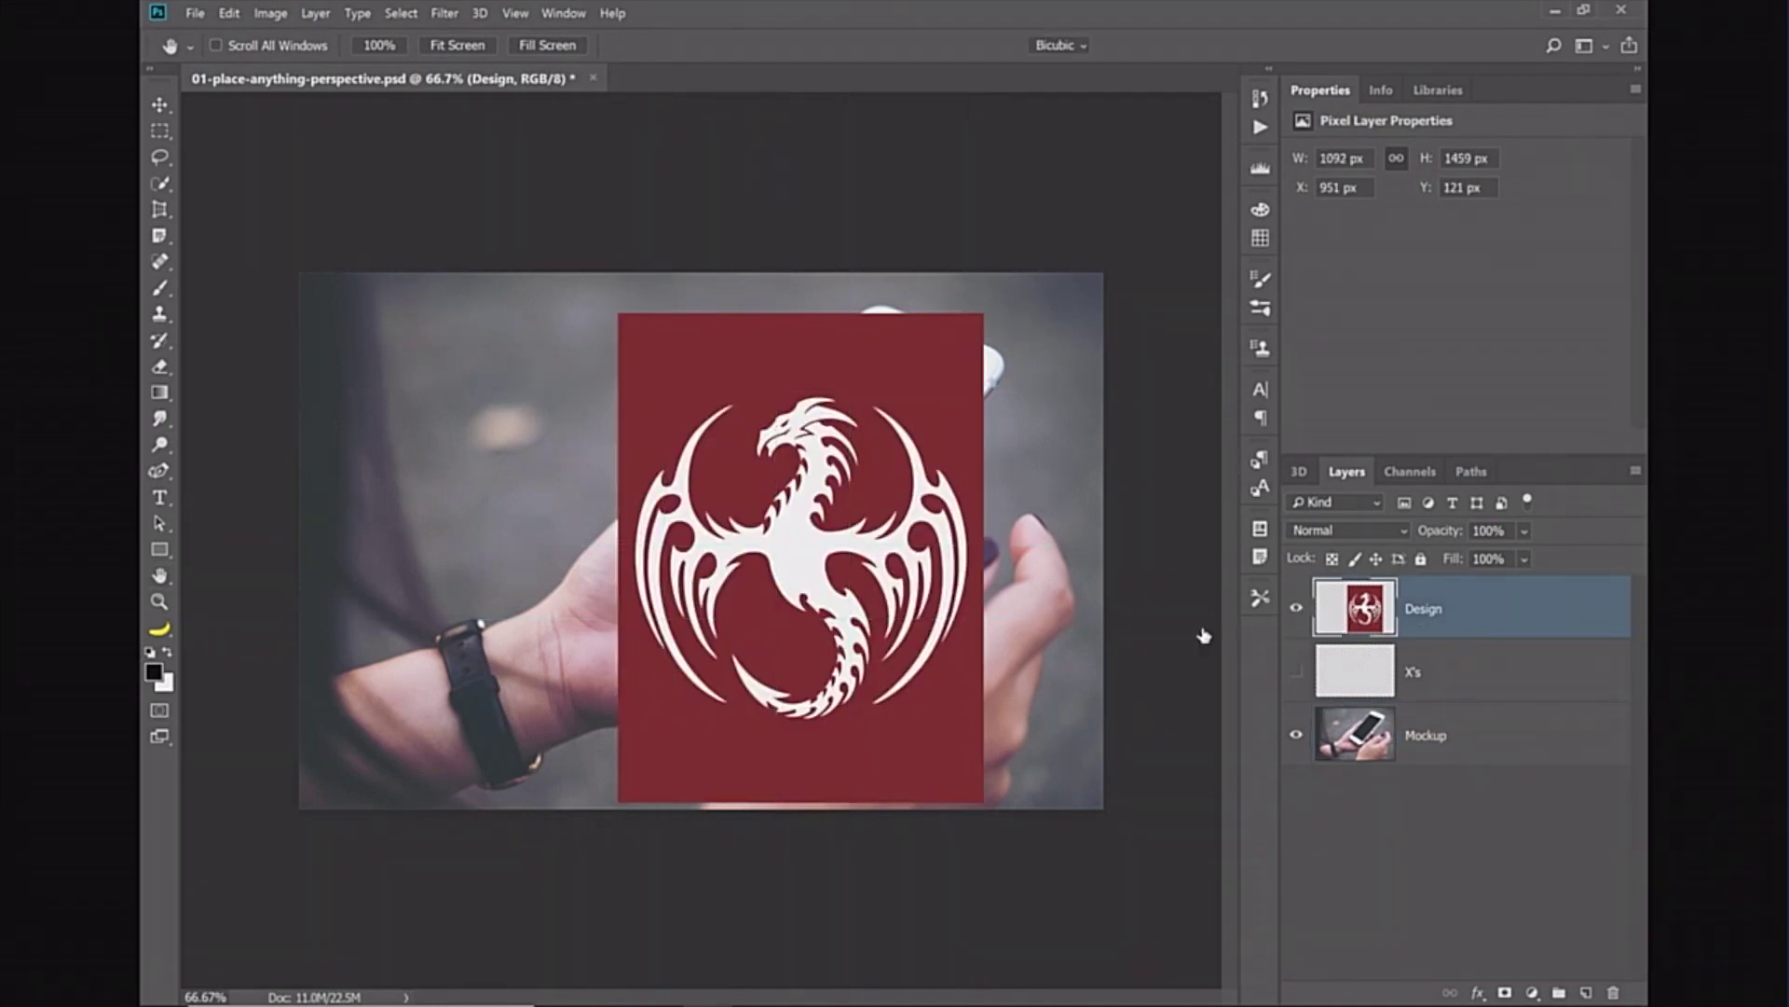
key("ctrl+t")
right_click(783, 485)
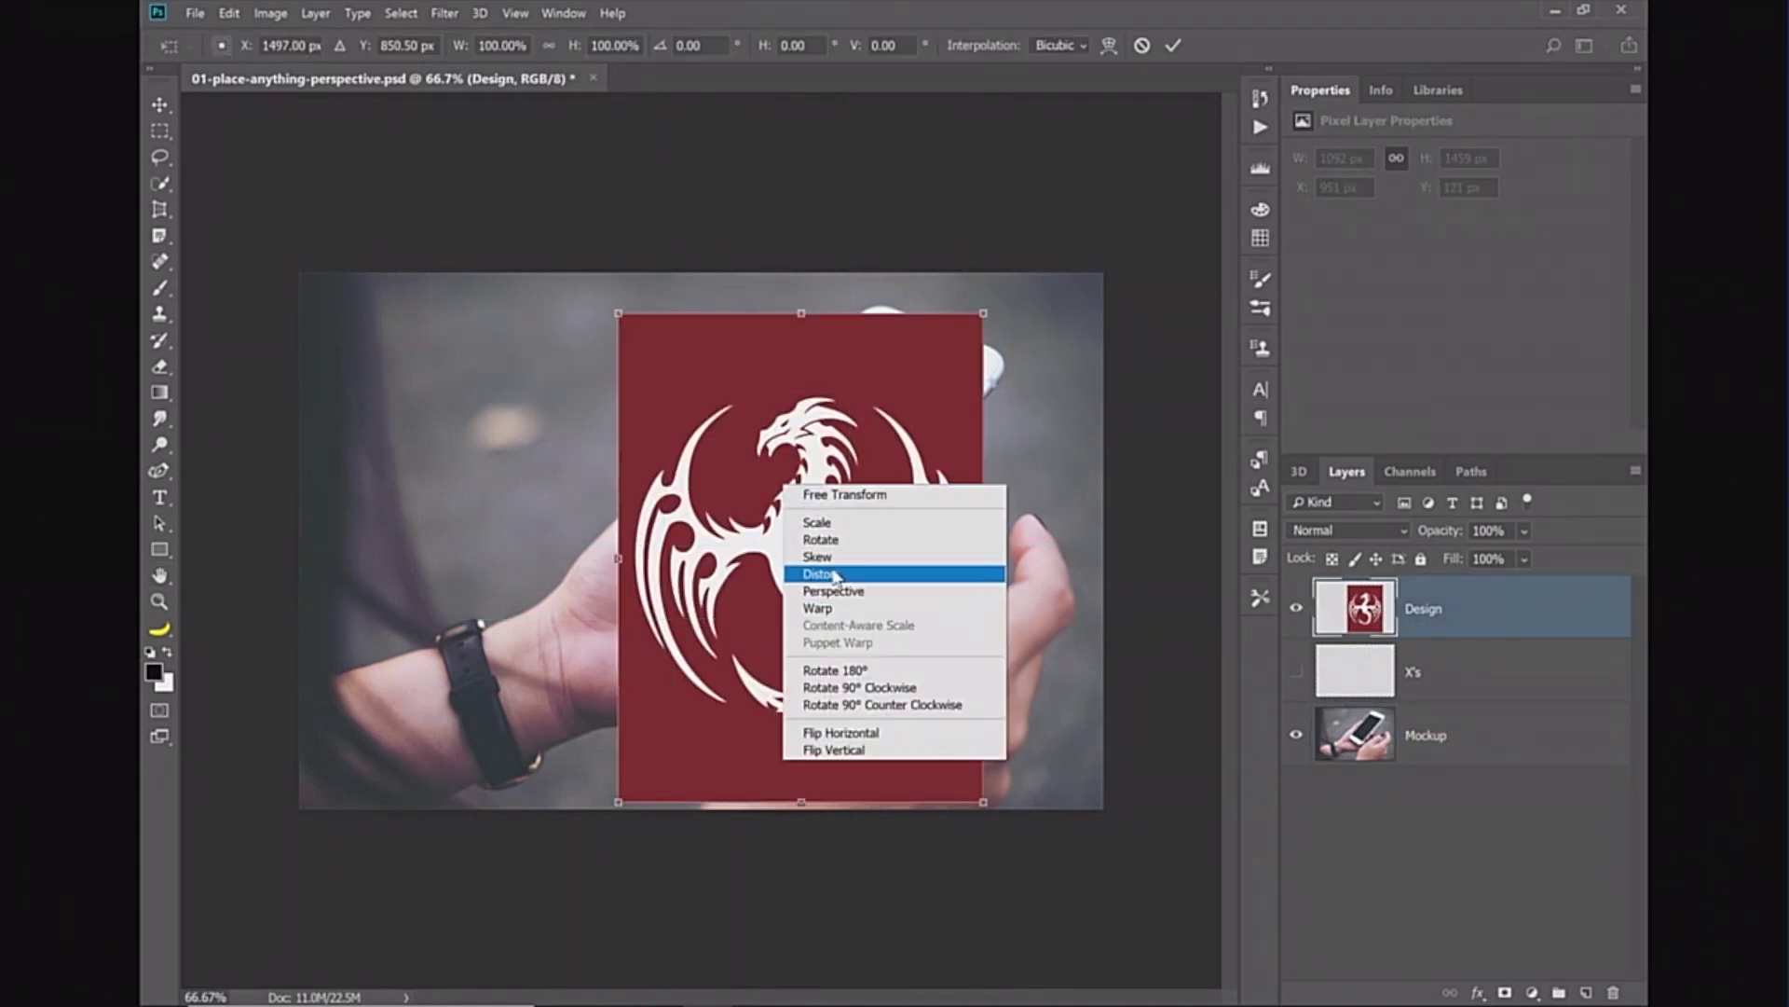
left_click(824, 573)
left_click_drag(622, 315, 846, 341)
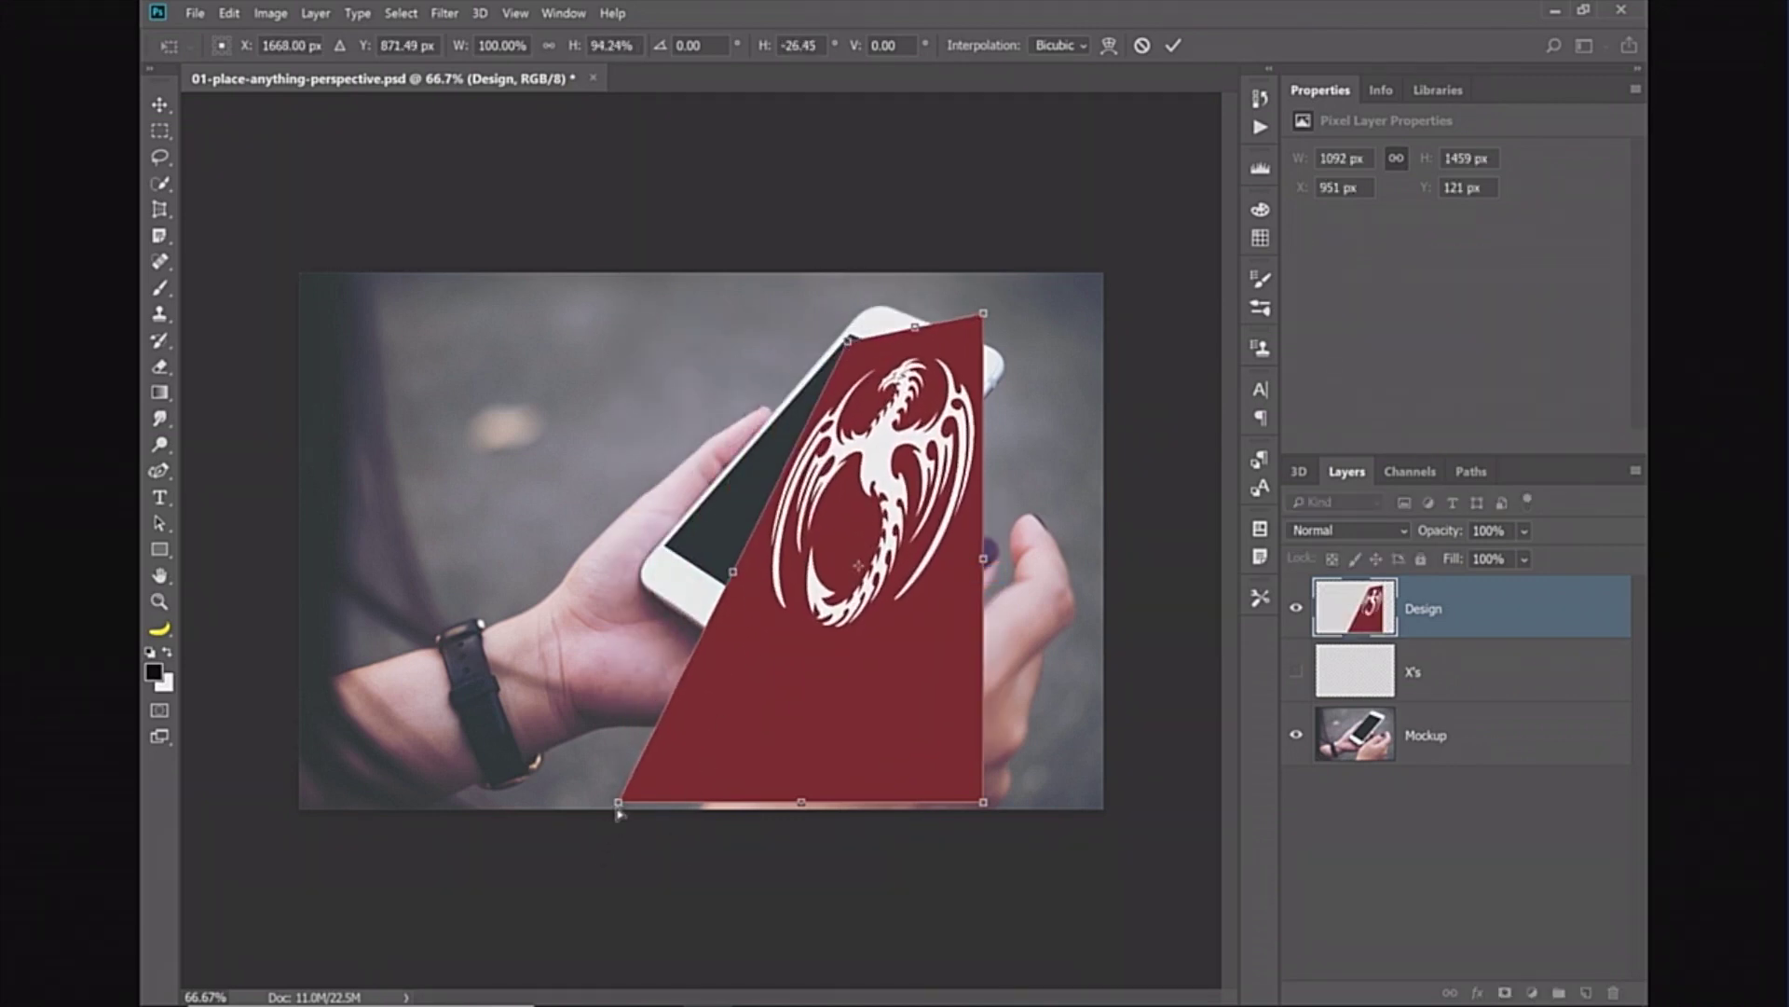
left_click_drag(619, 801, 669, 543)
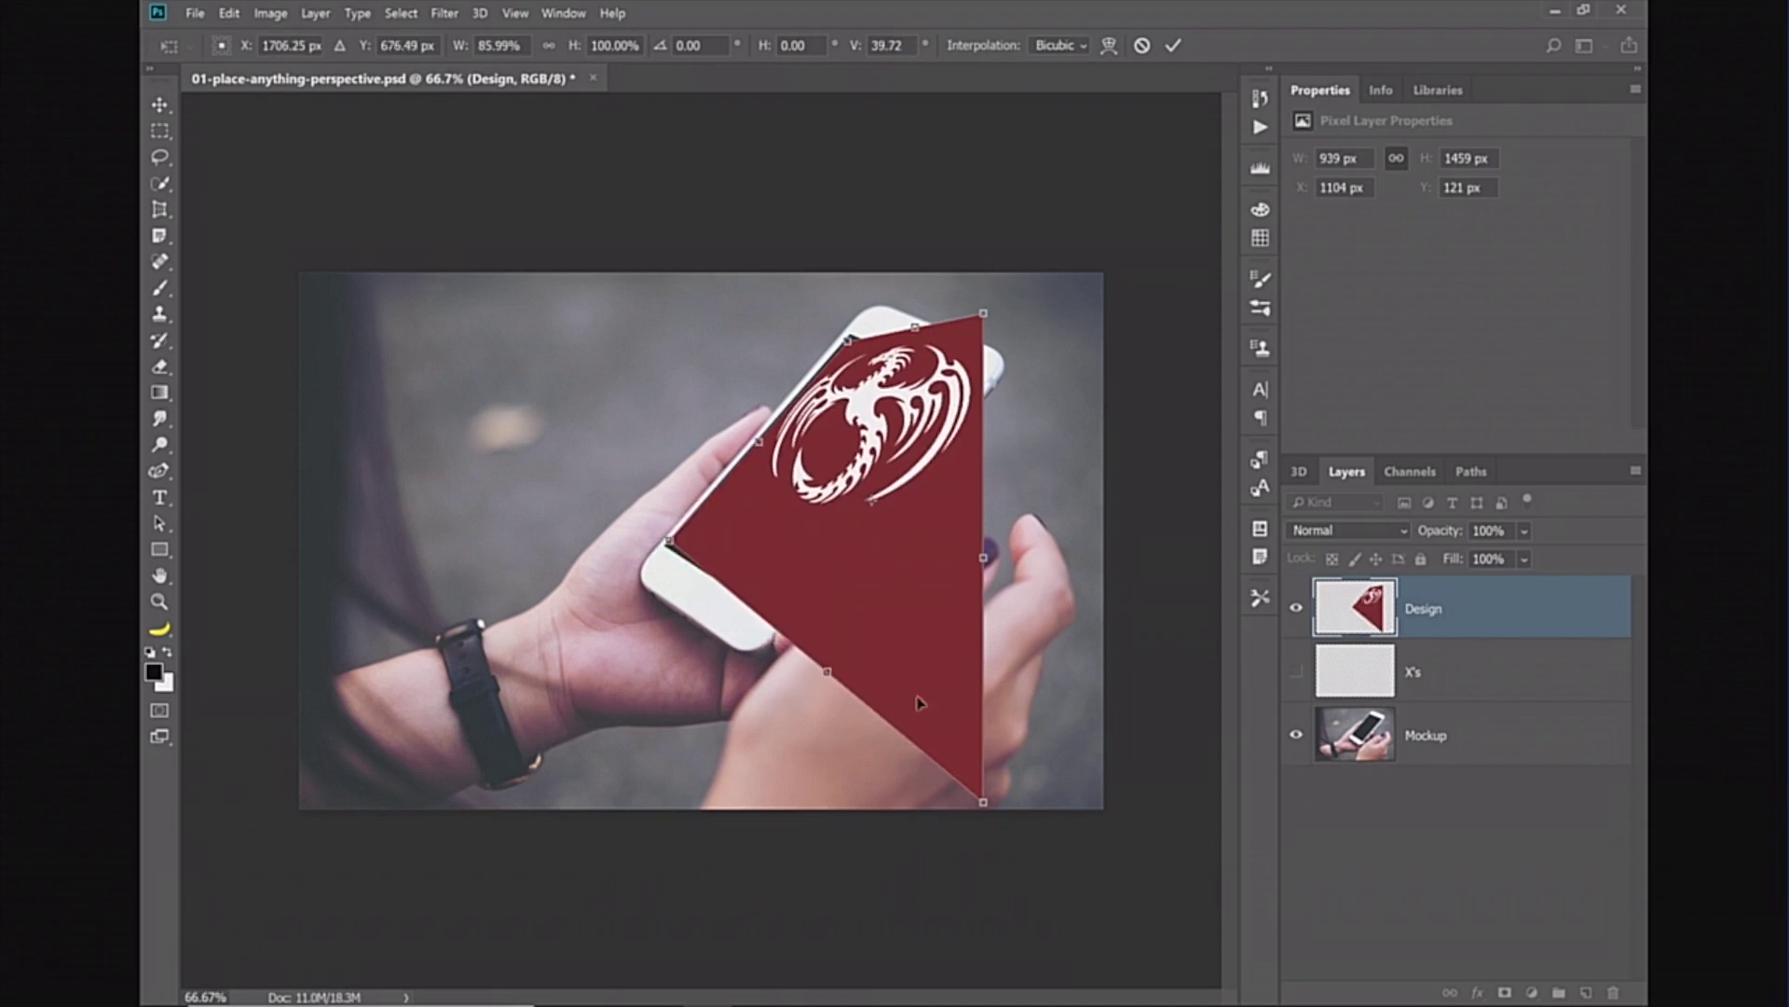
left_click_drag(984, 802, 778, 616)
left_click_drag(984, 315, 976, 388)
left_click_drag(843, 344, 852, 332)
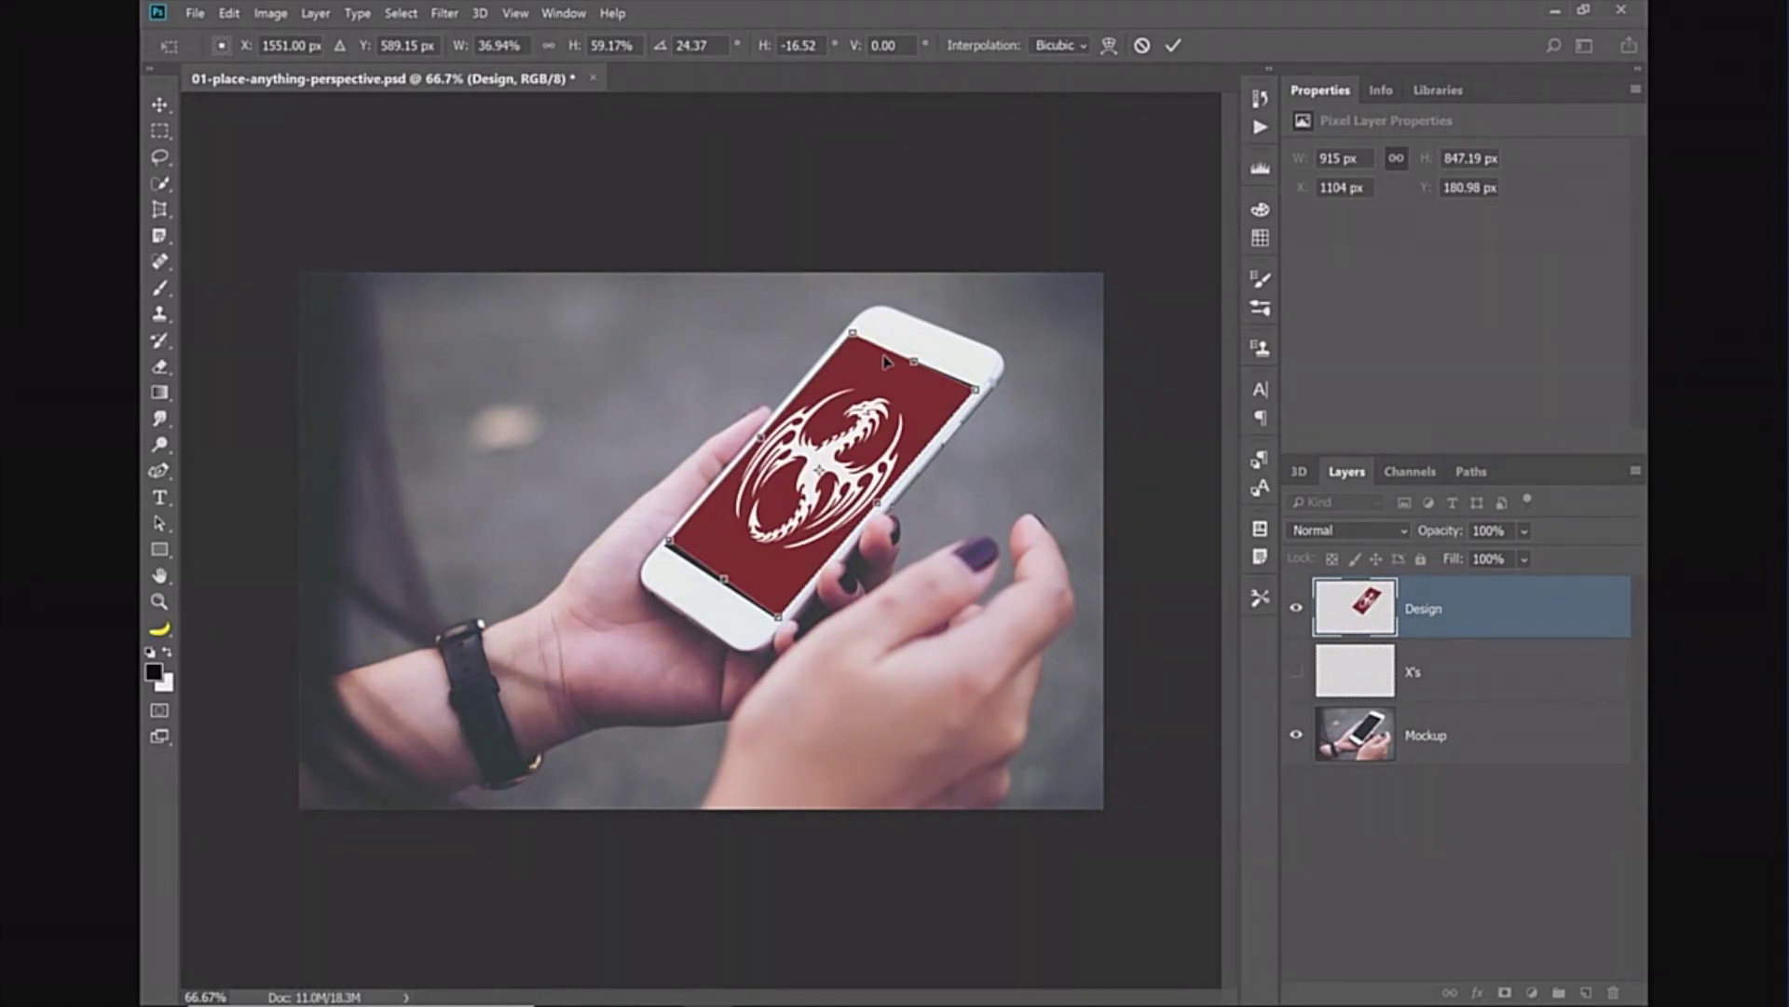
key("Return")
key("ctrl+z")
key("h")
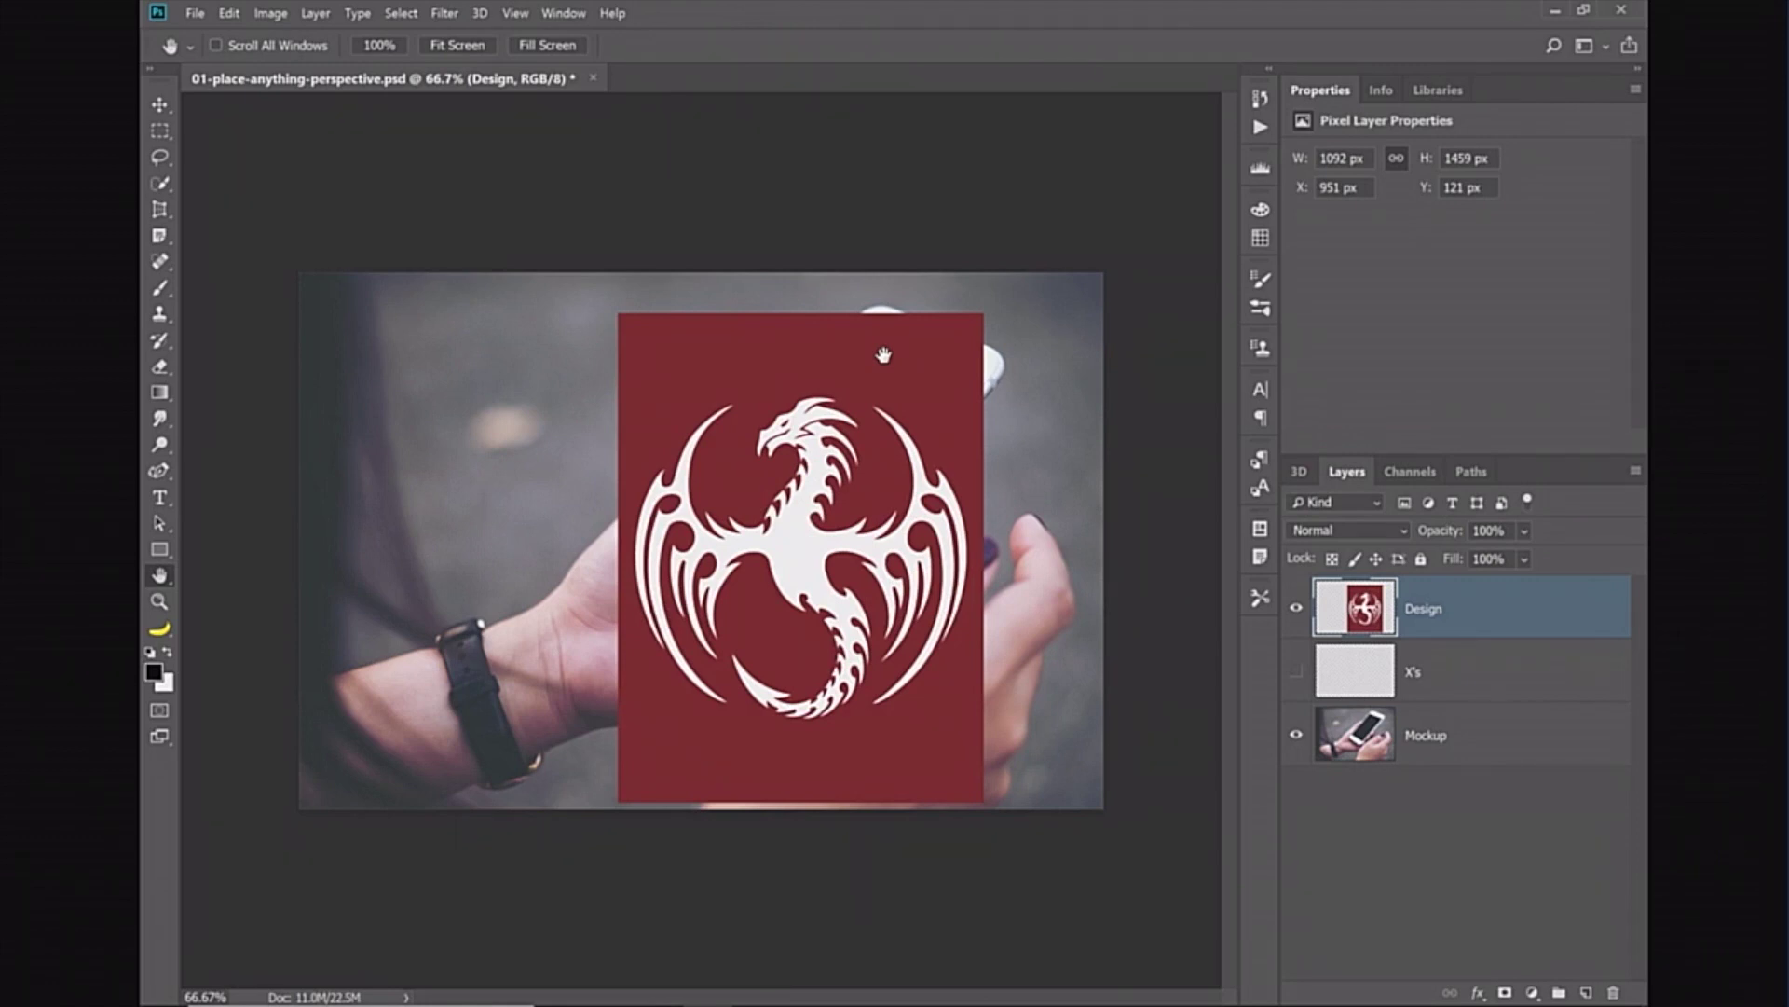
- Select the Mockup layer and preview Filter > Vanishing Point, cancelling without changes
left_click(1468, 755)
left_click(454, 13)
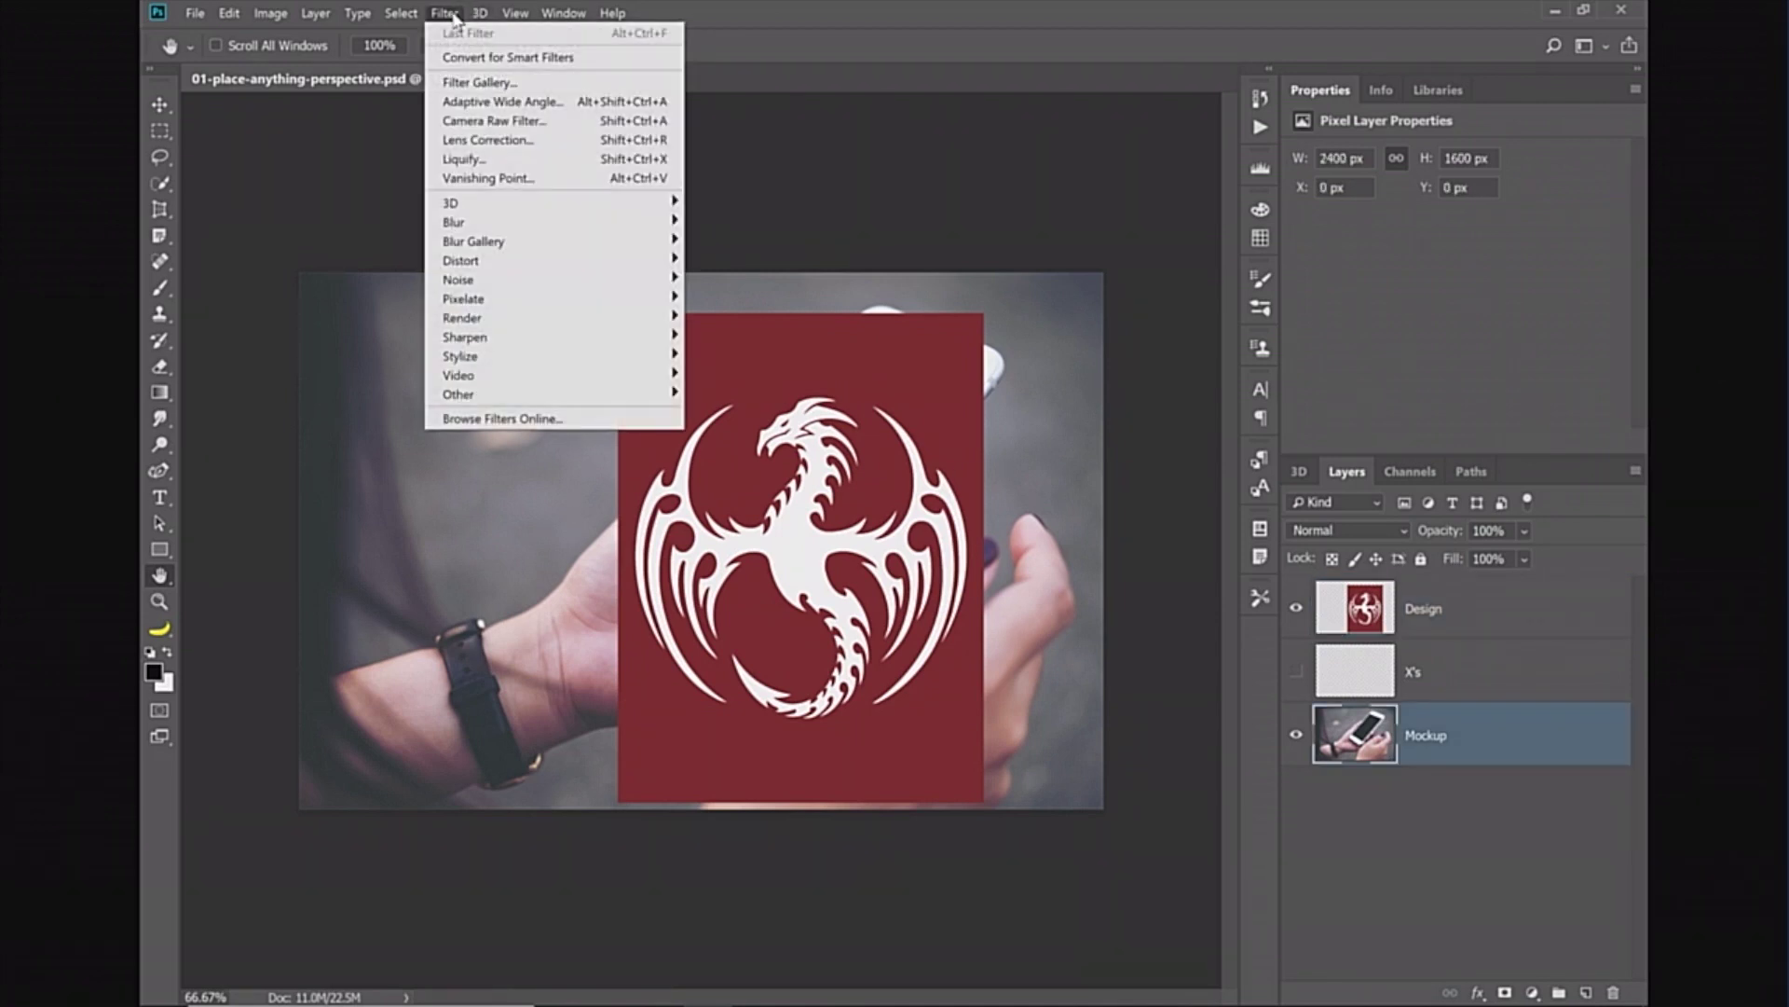
left_click(516, 178)
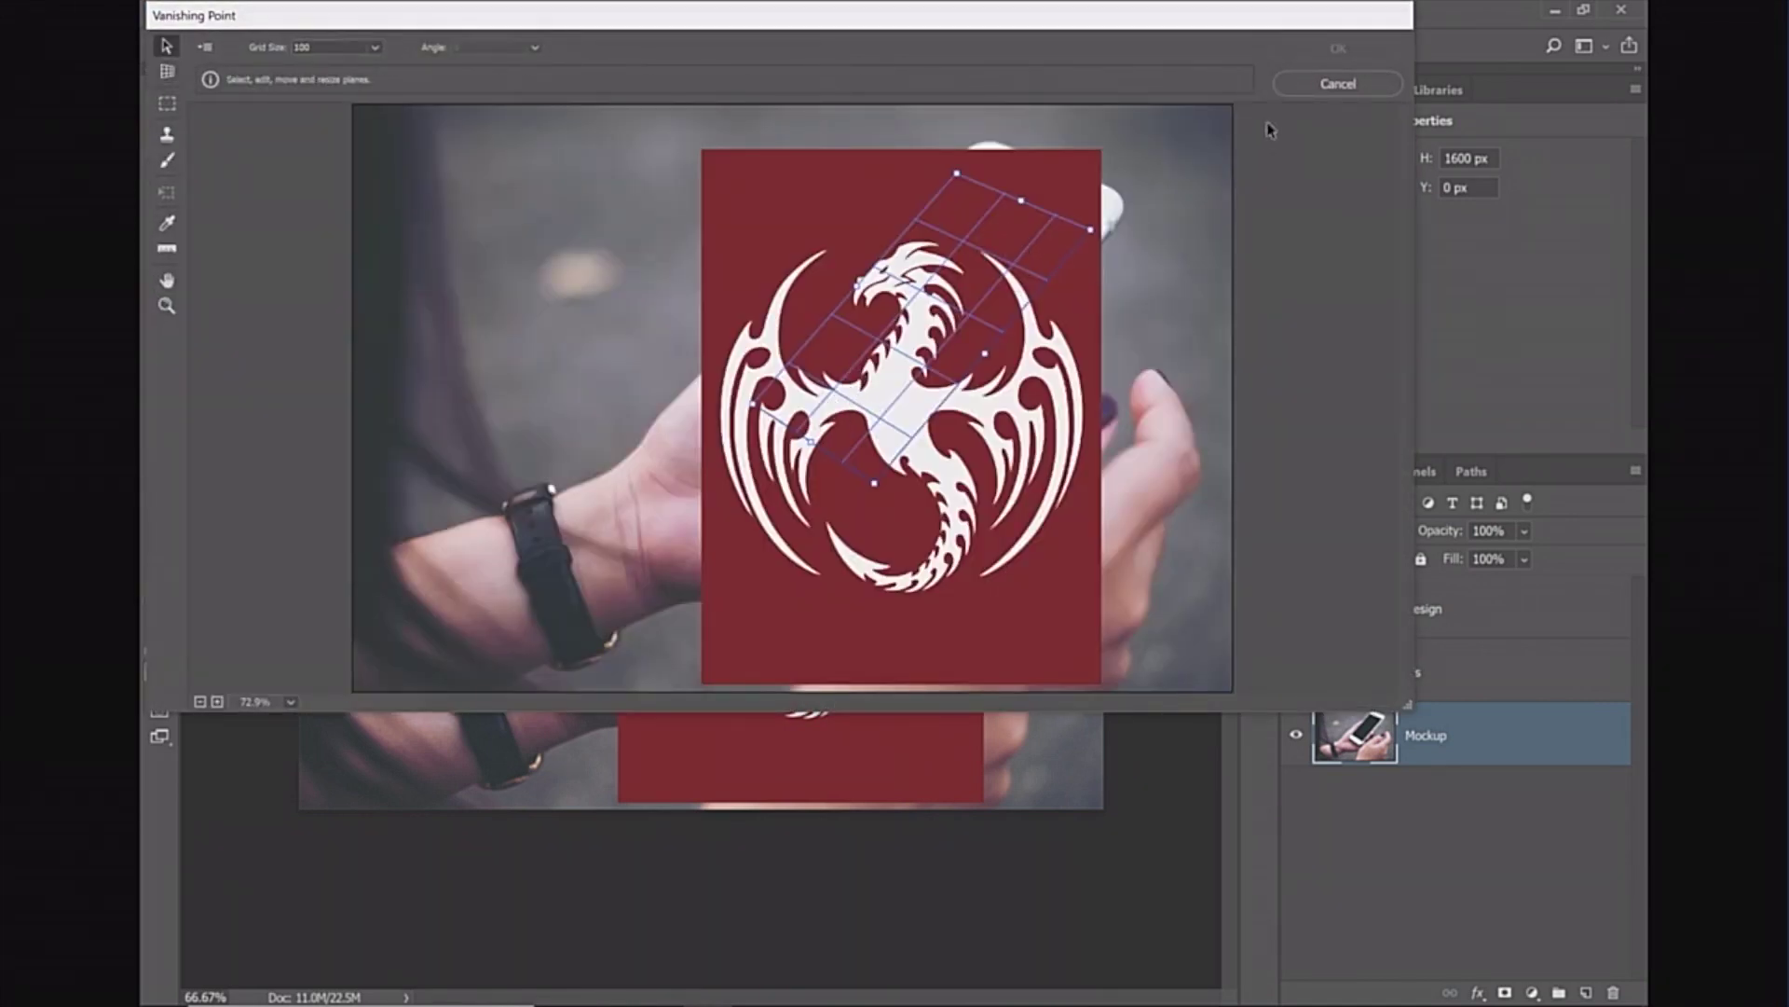
left_click(1330, 82)
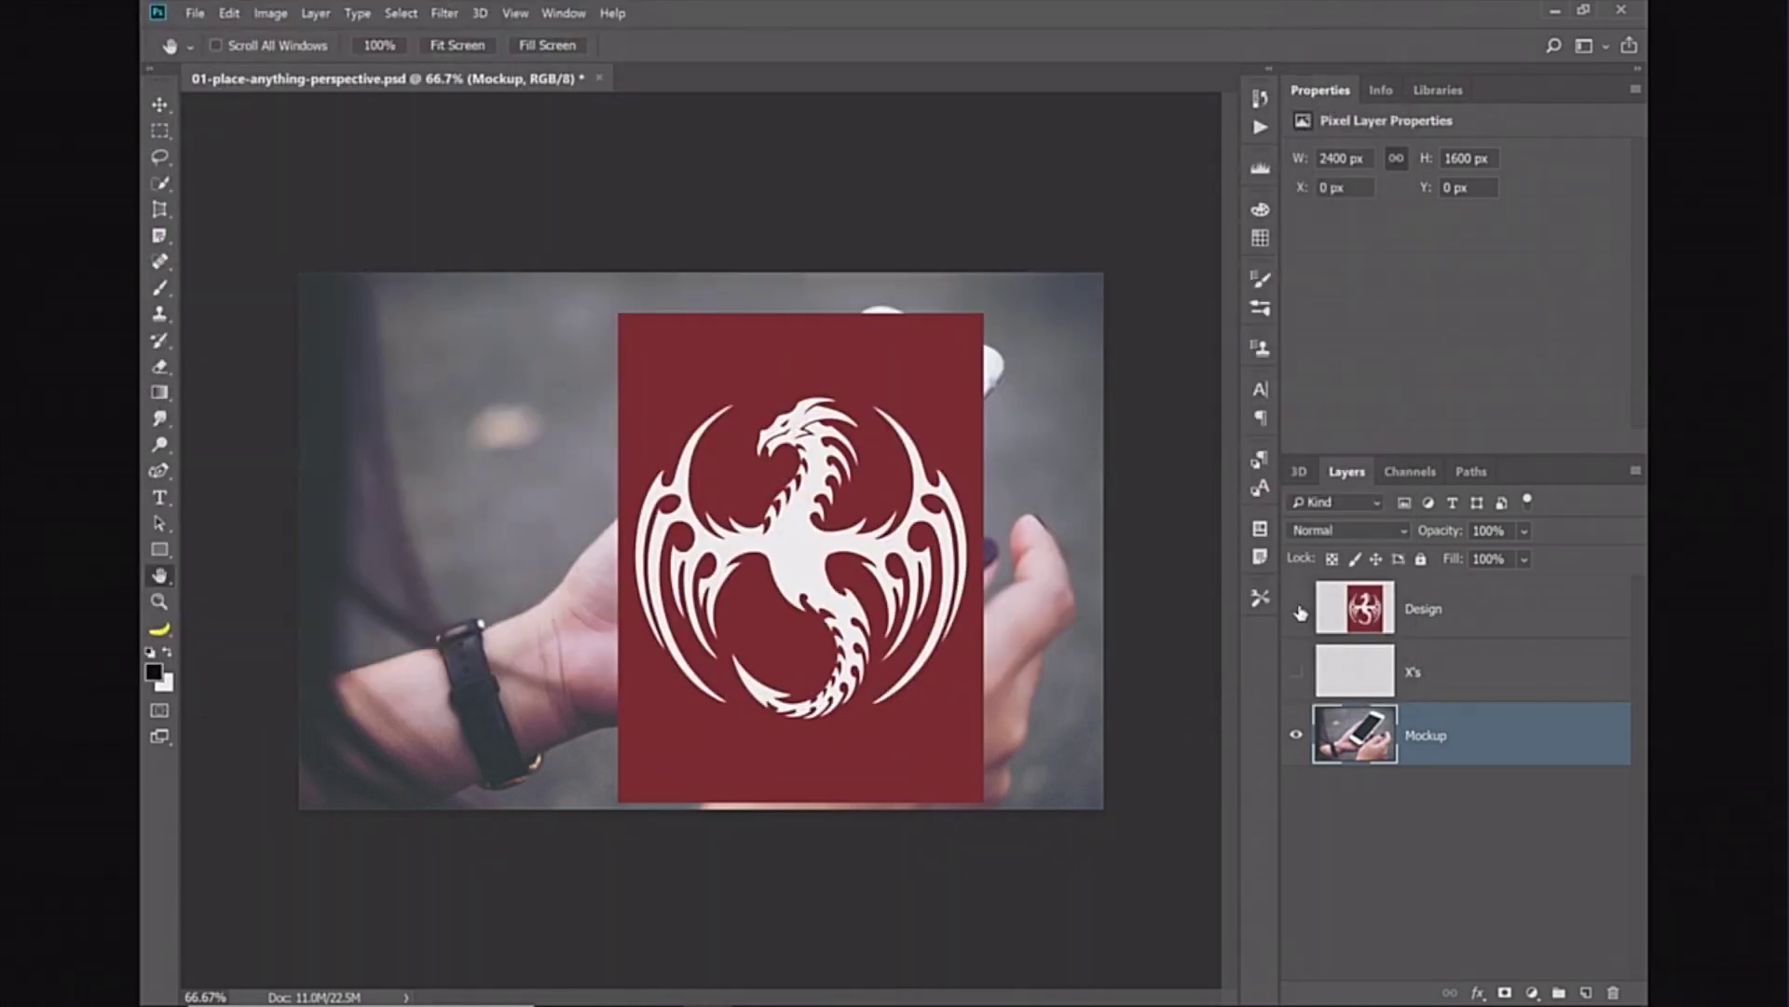
- With Design hidden, reopen Vanishing Point and cancel, then reselect and show Design
left_click(1297, 608)
left_click(461, 15)
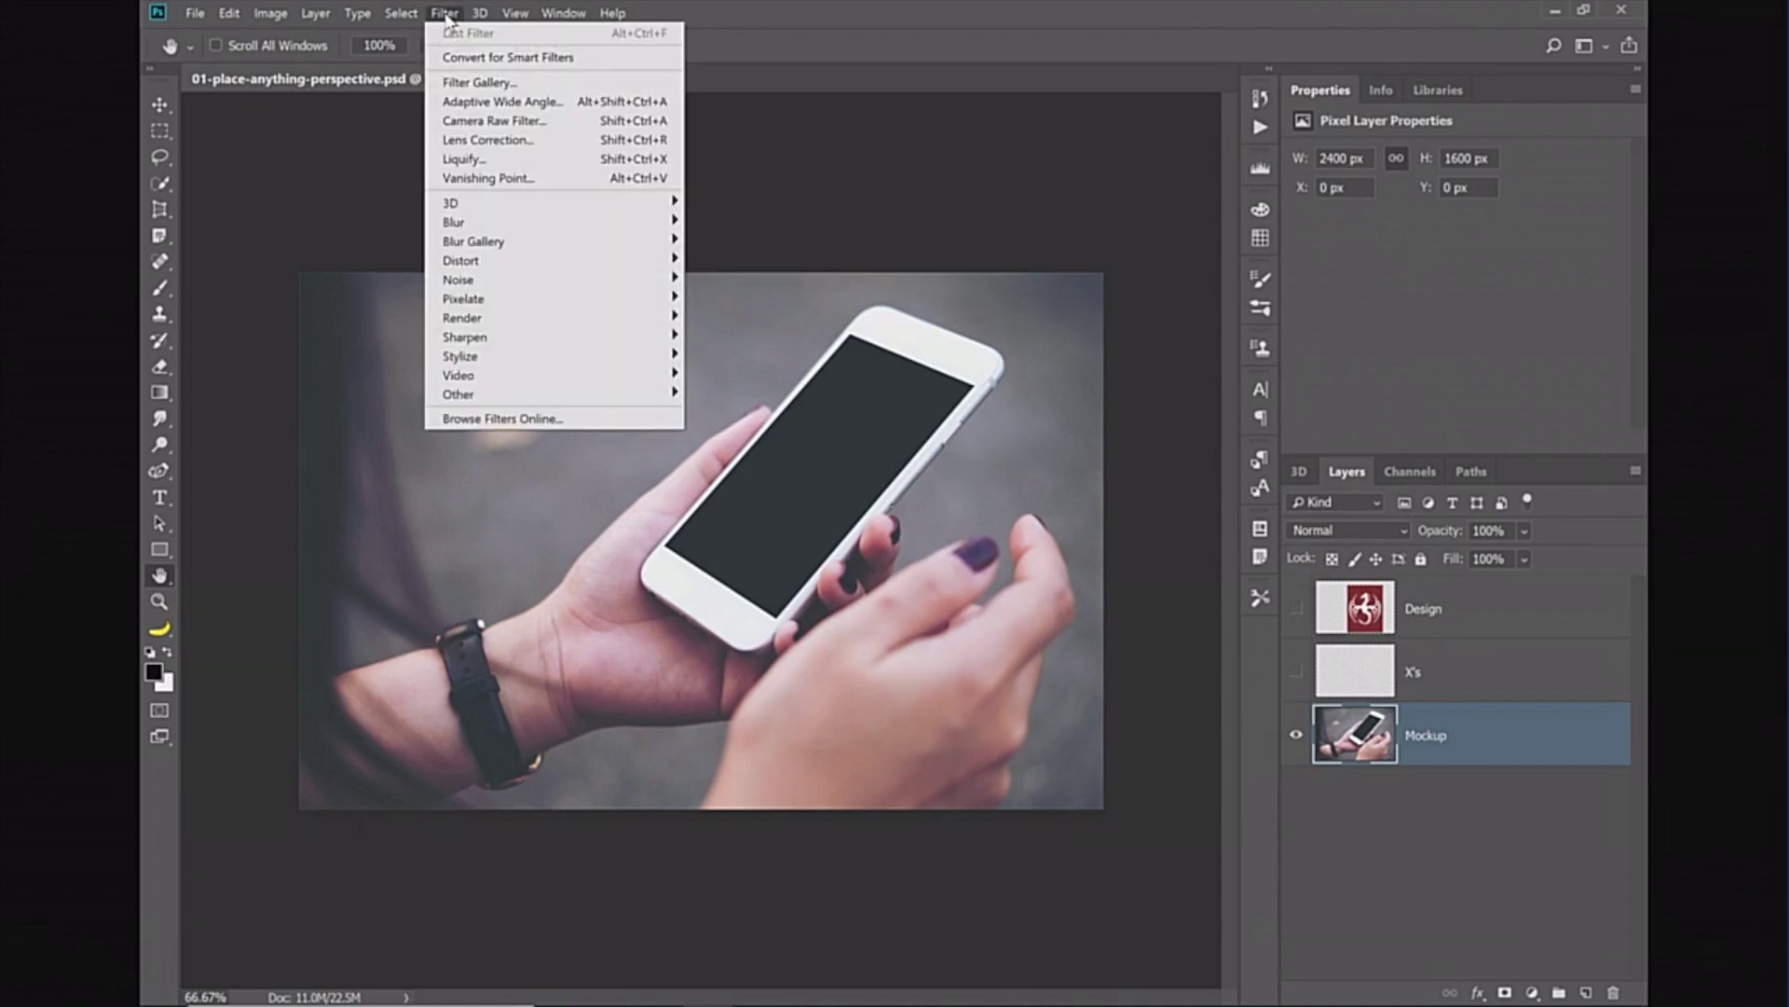
left_click(509, 177)
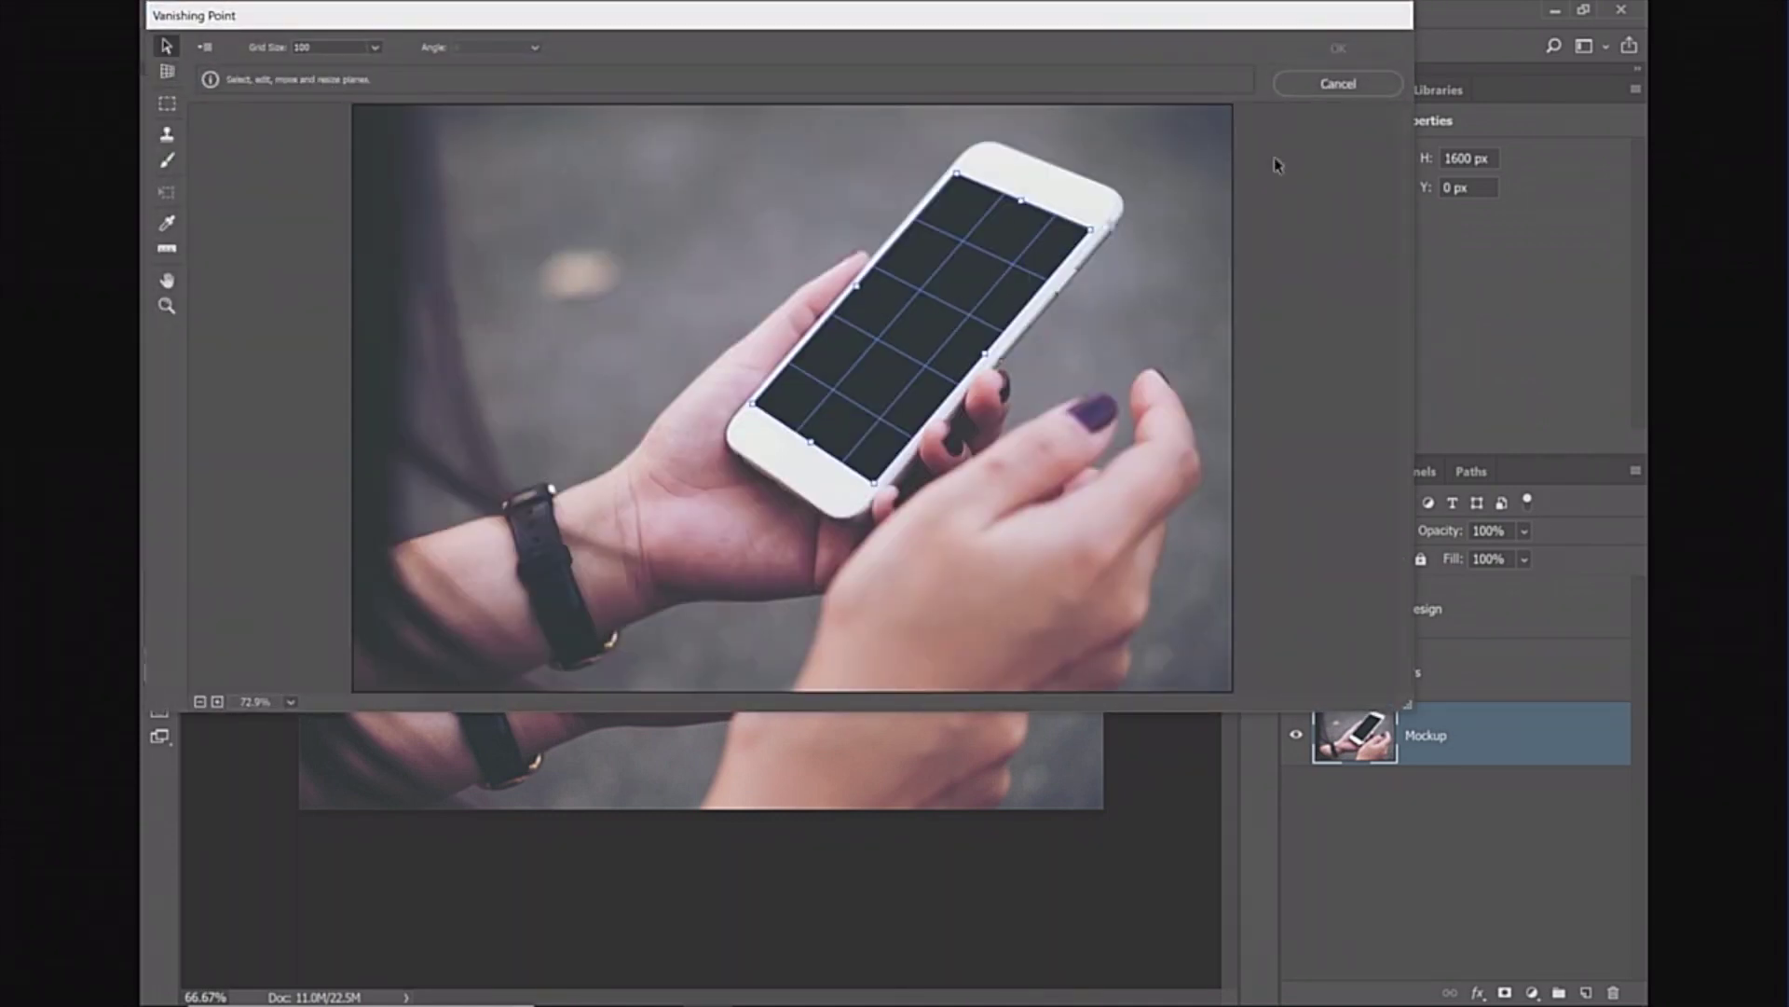
left_click(1337, 83)
left_click(1410, 612)
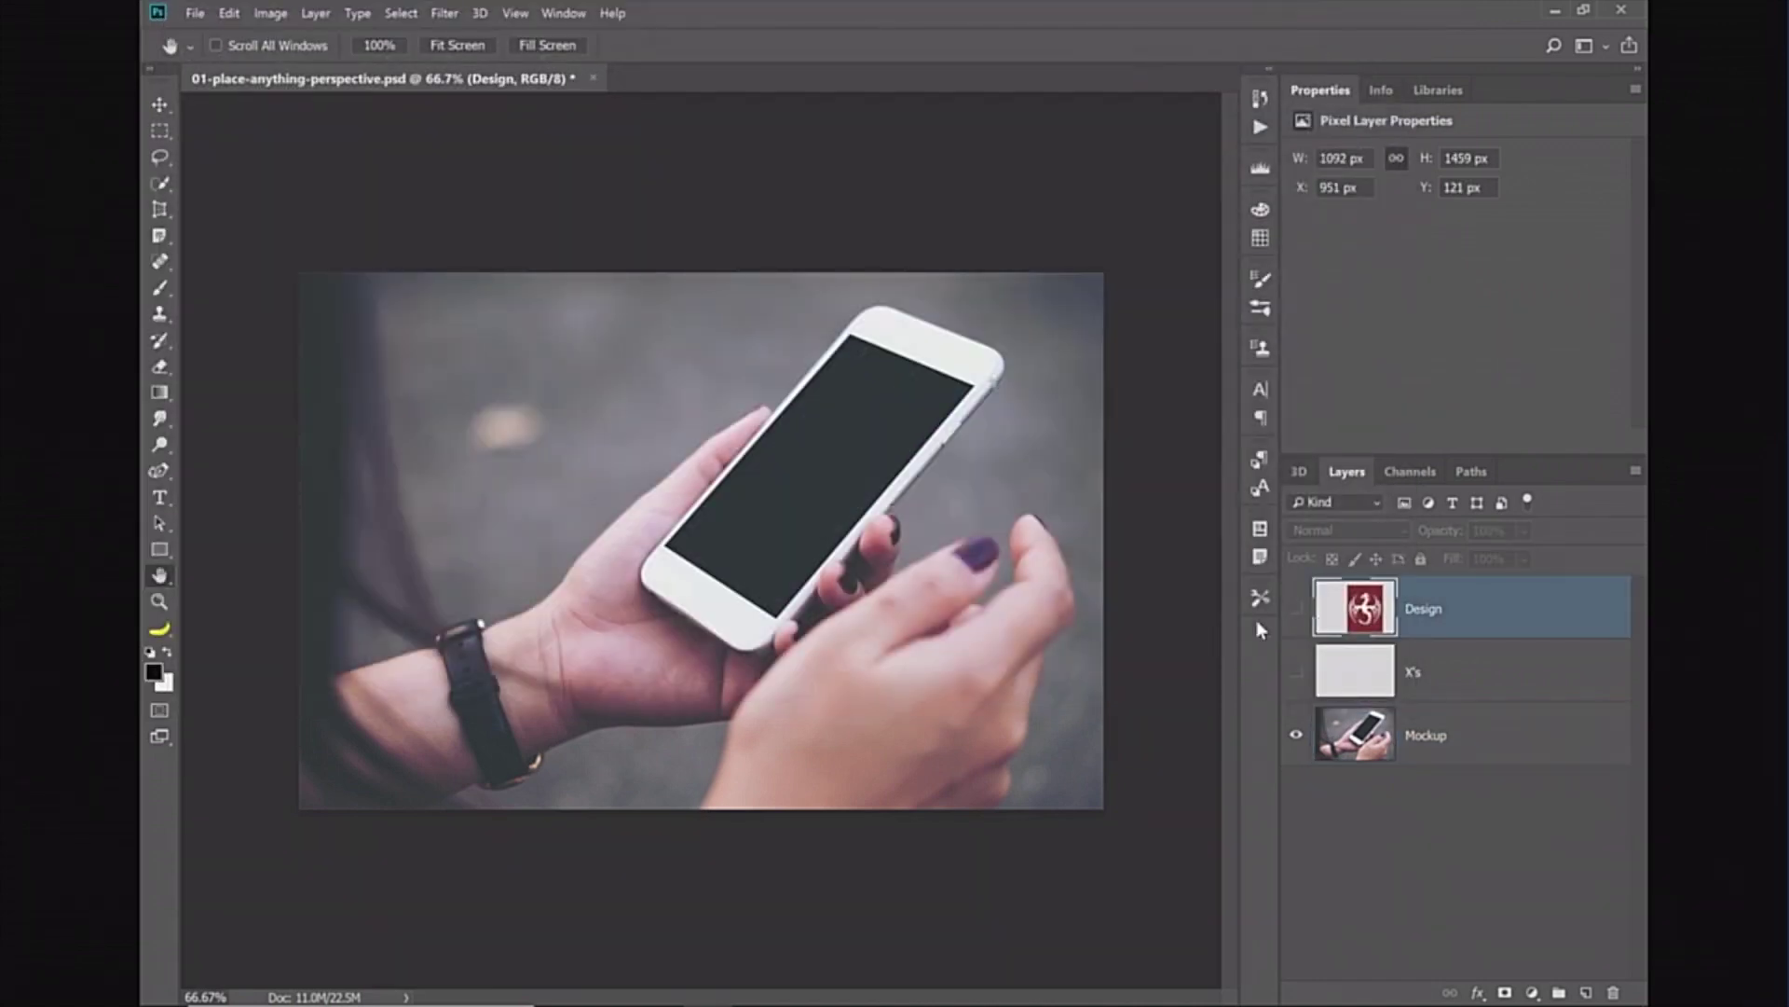
left_click(1296, 608)
- Select the dragon design's pixels, copy them, and hide the Design layer
left_click(1342, 620, "ctrl")
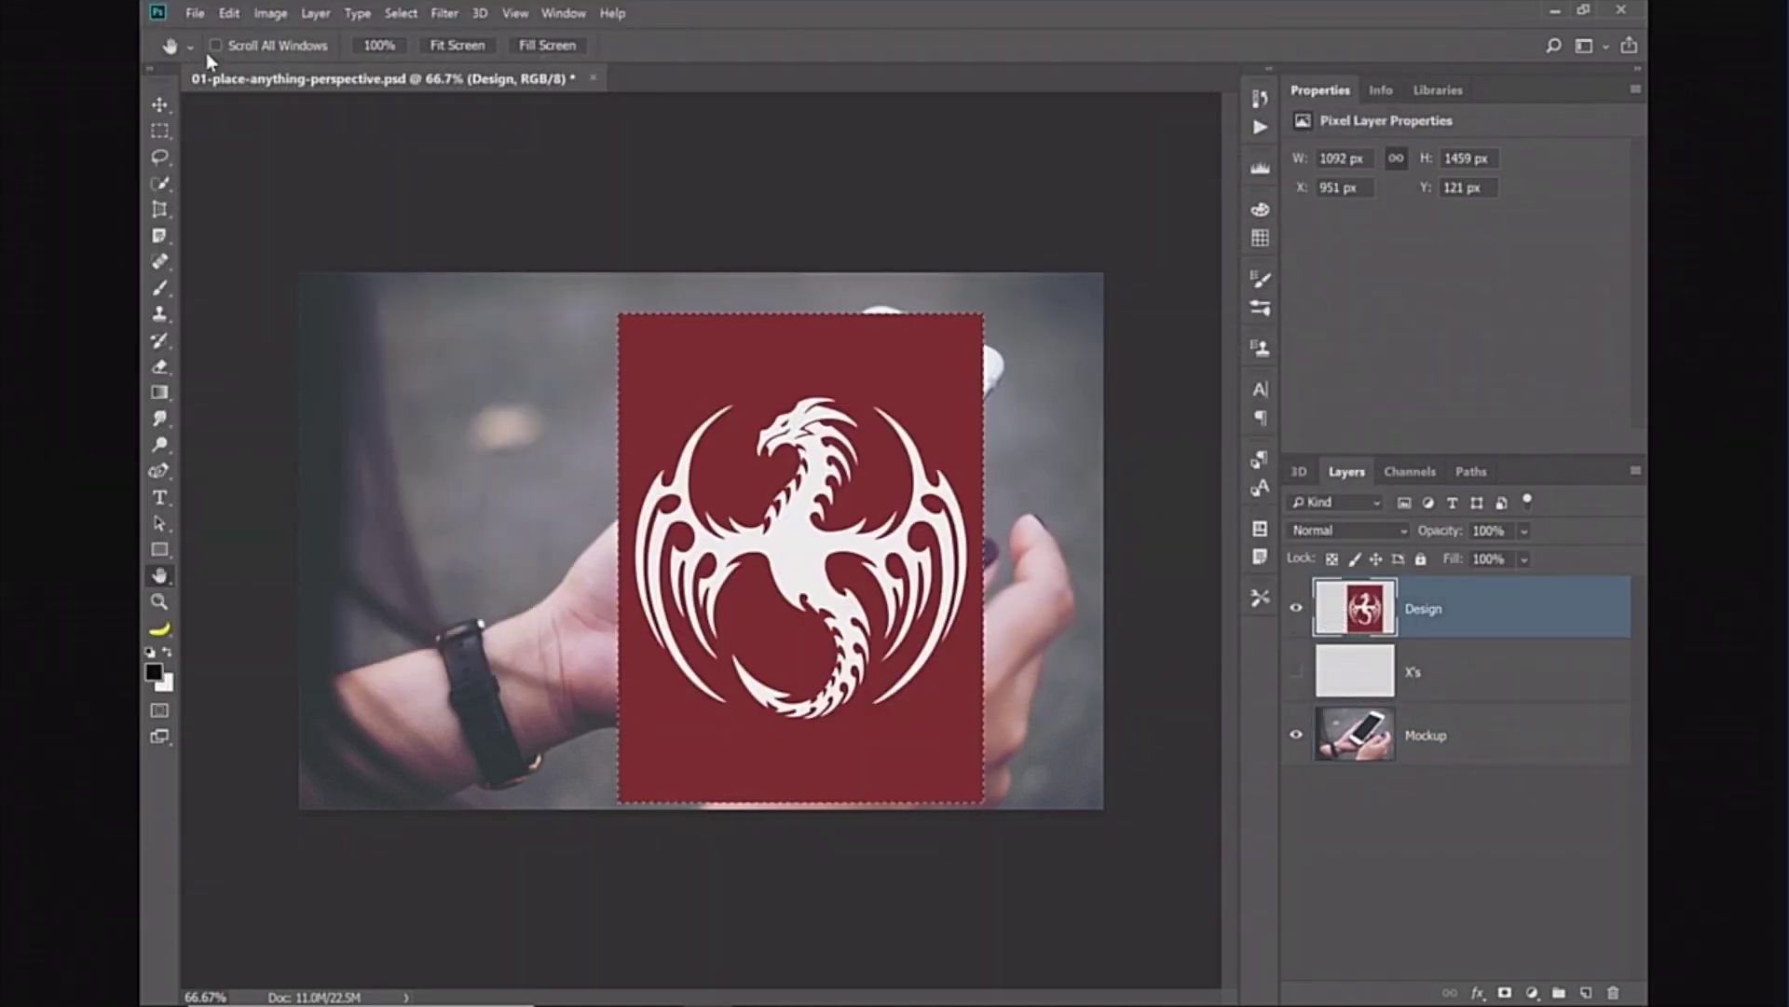
left_click(224, 15)
left_click(280, 139)
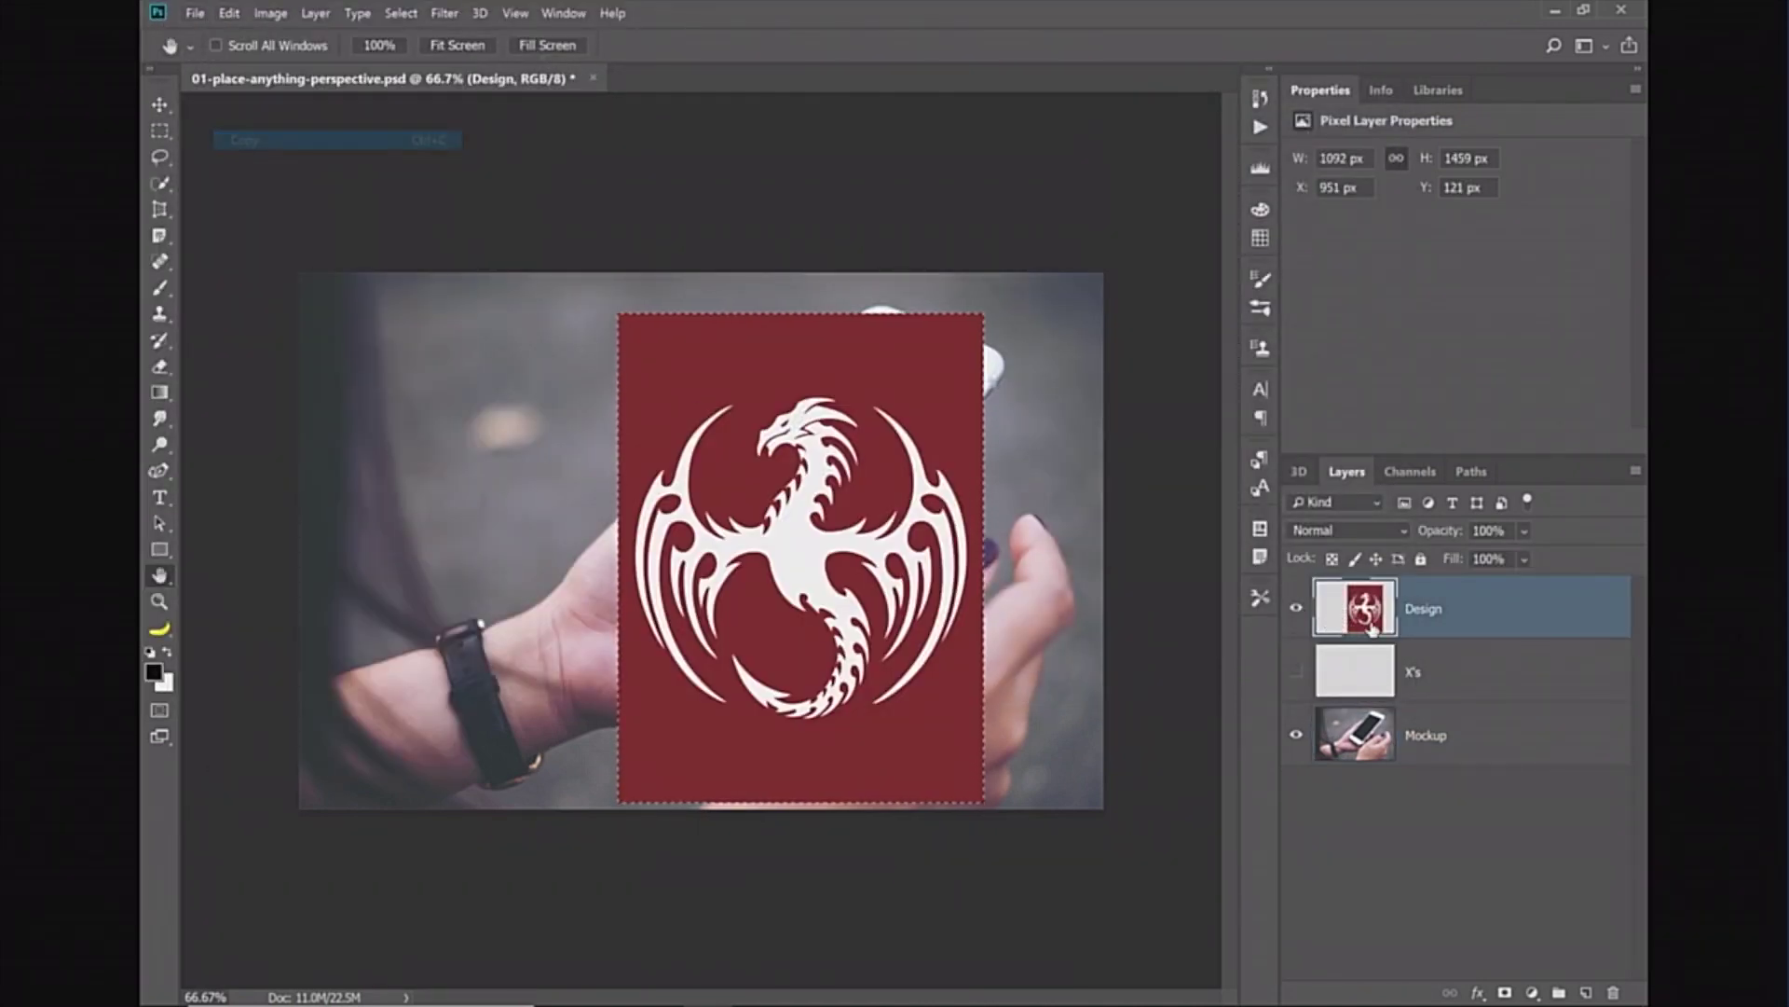
left_click(1296, 607)
- On the Mockup layer, paste the design into Vanishing Point's screen plane and apply
left_click(1384, 732)
left_click(443, 13)
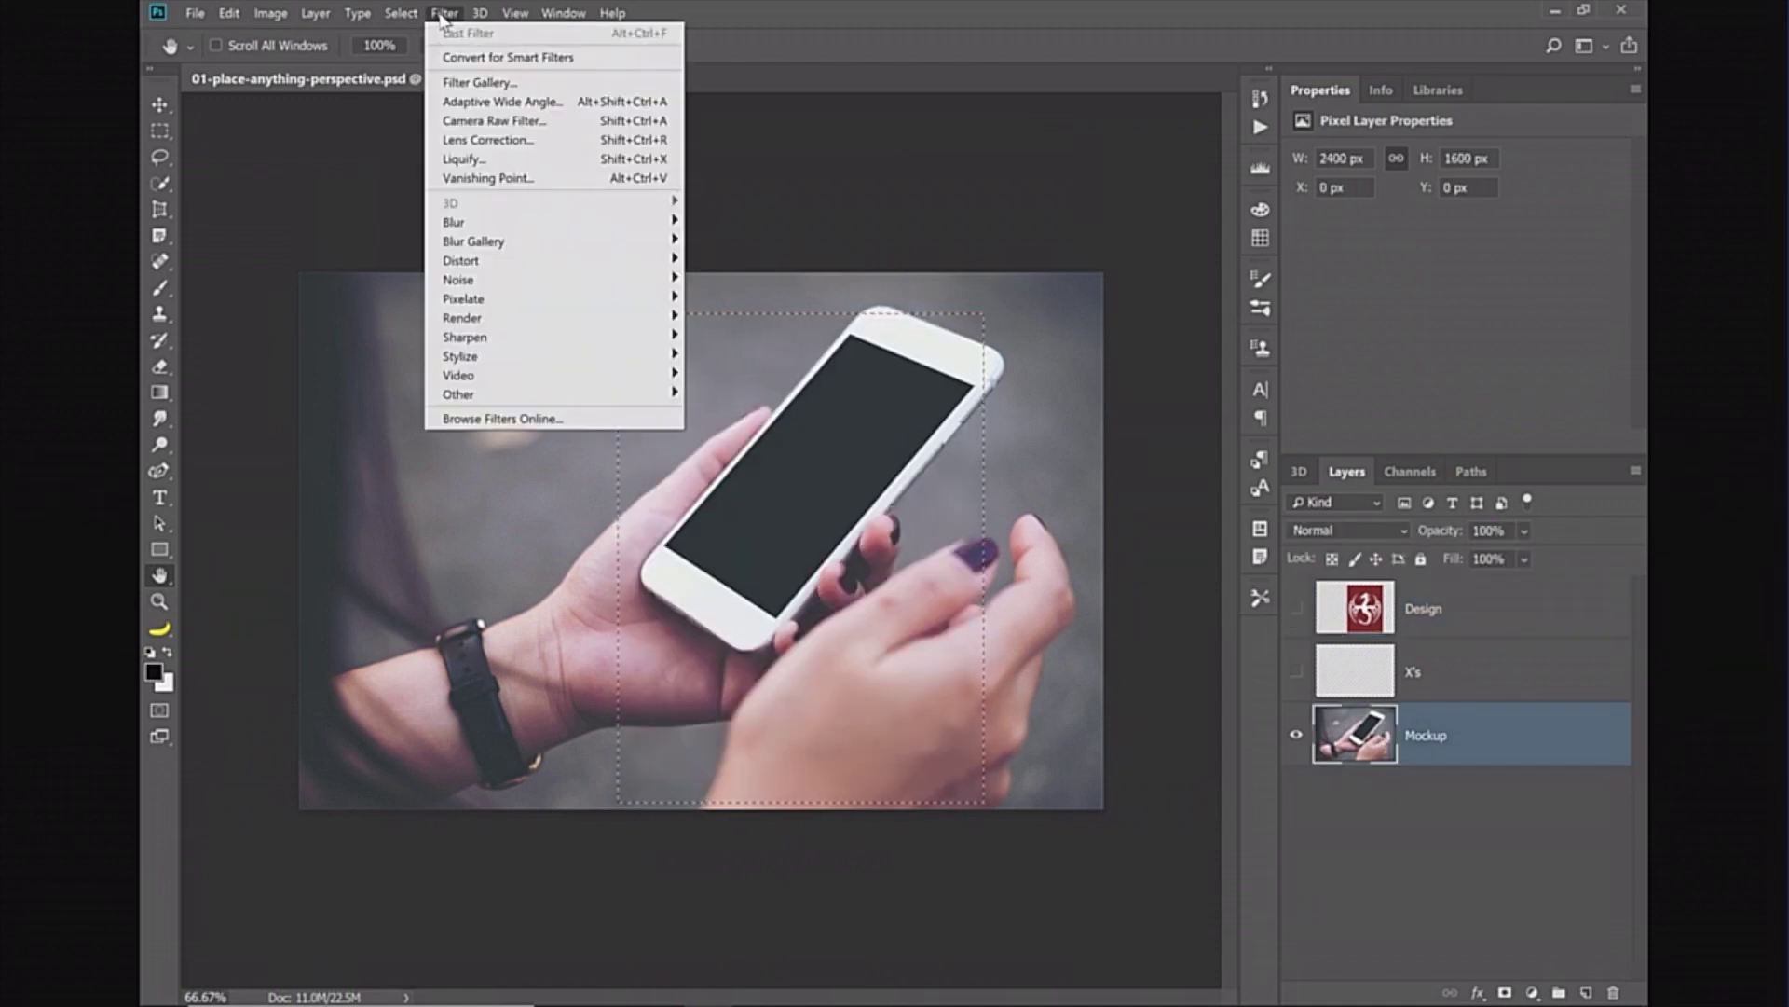
mouse_move(405, 15)
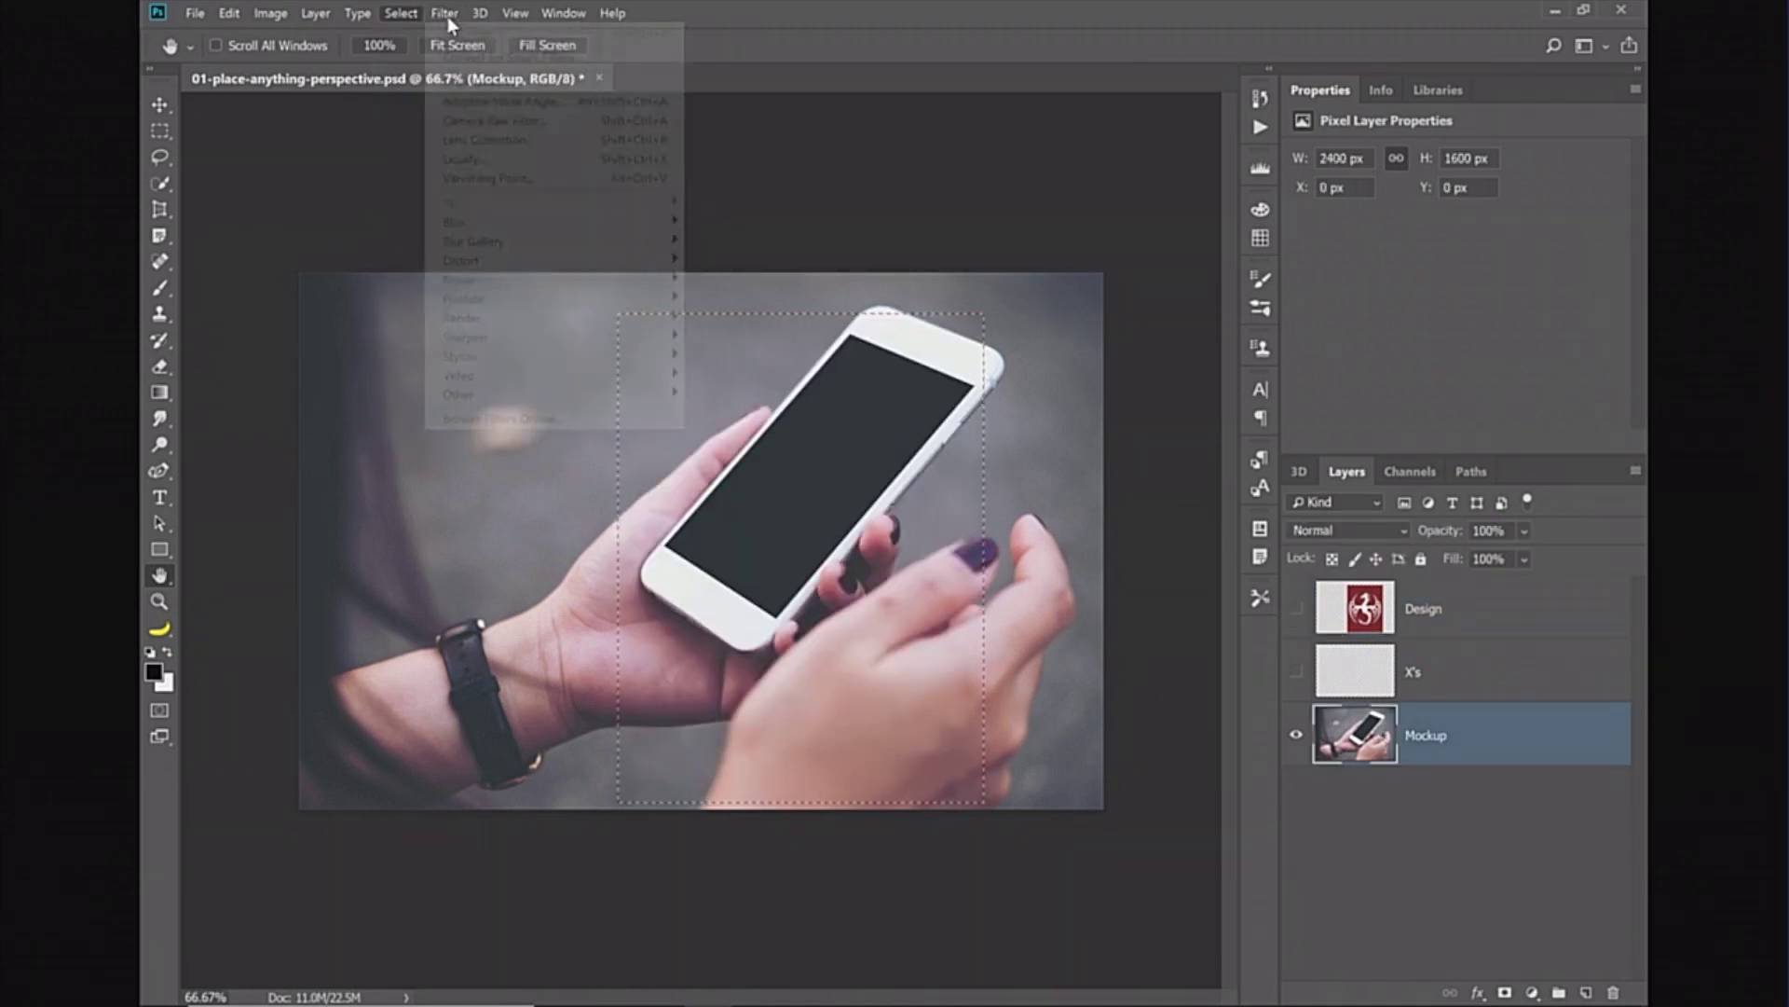
left_click(485, 177)
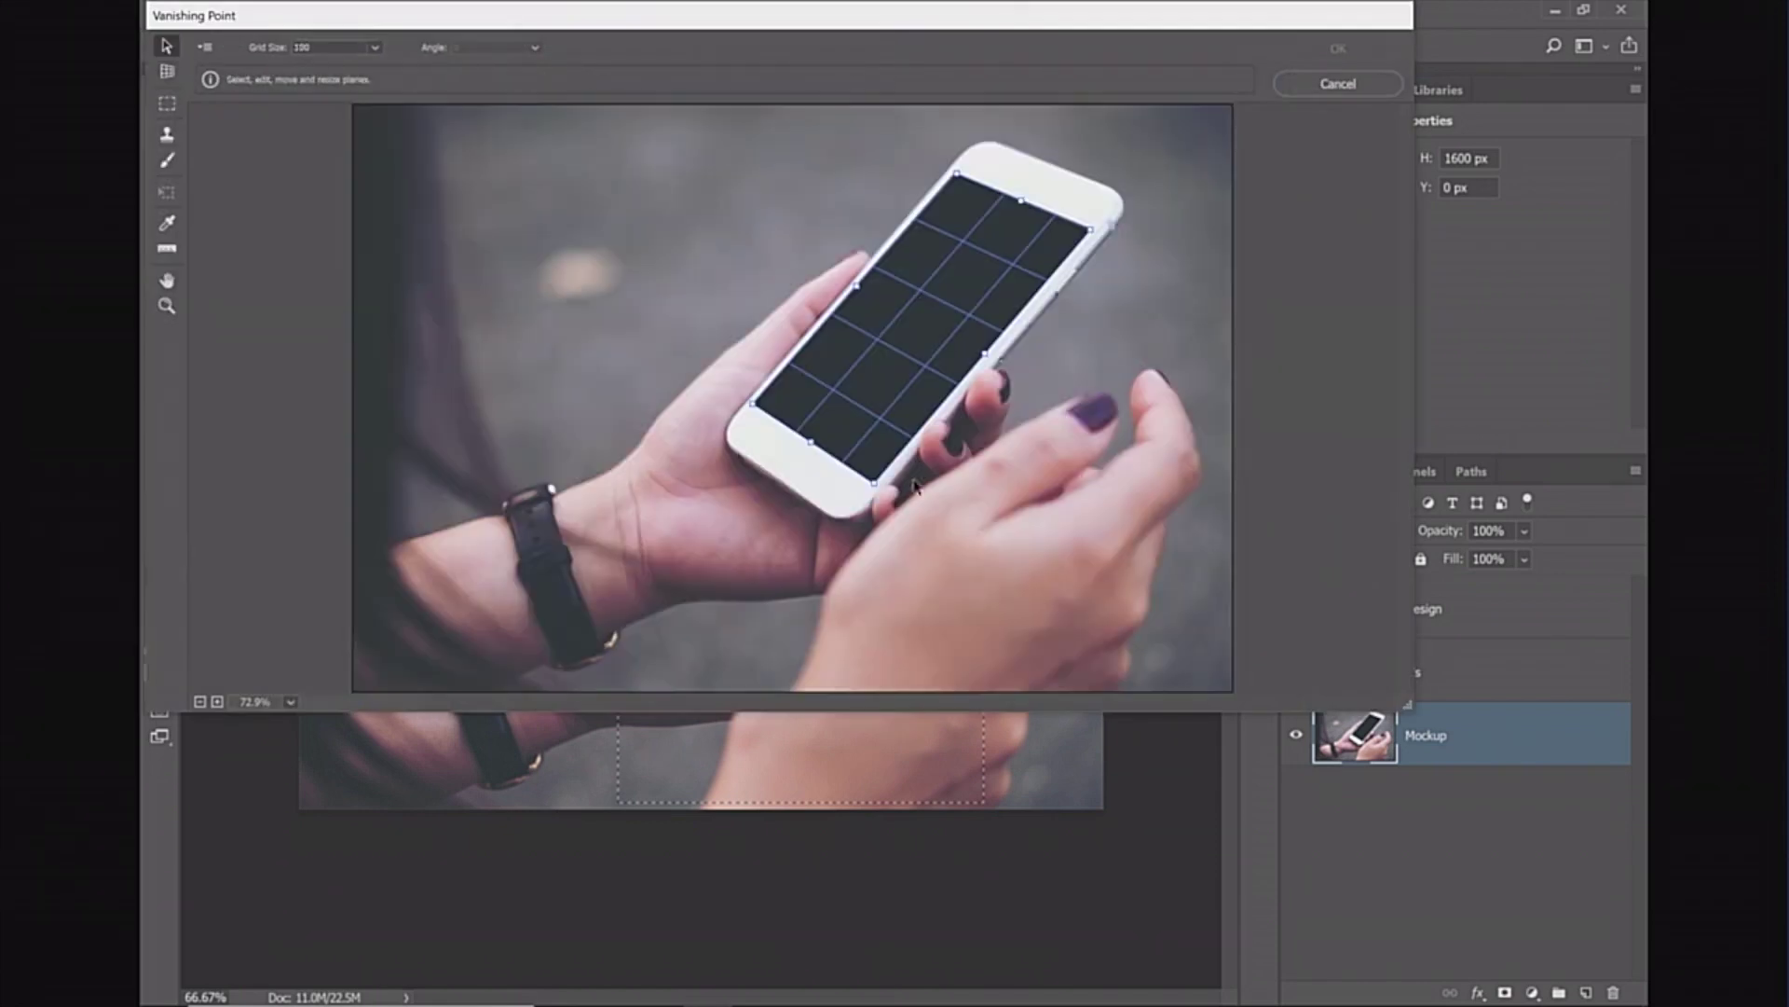
key("ctrl+v")
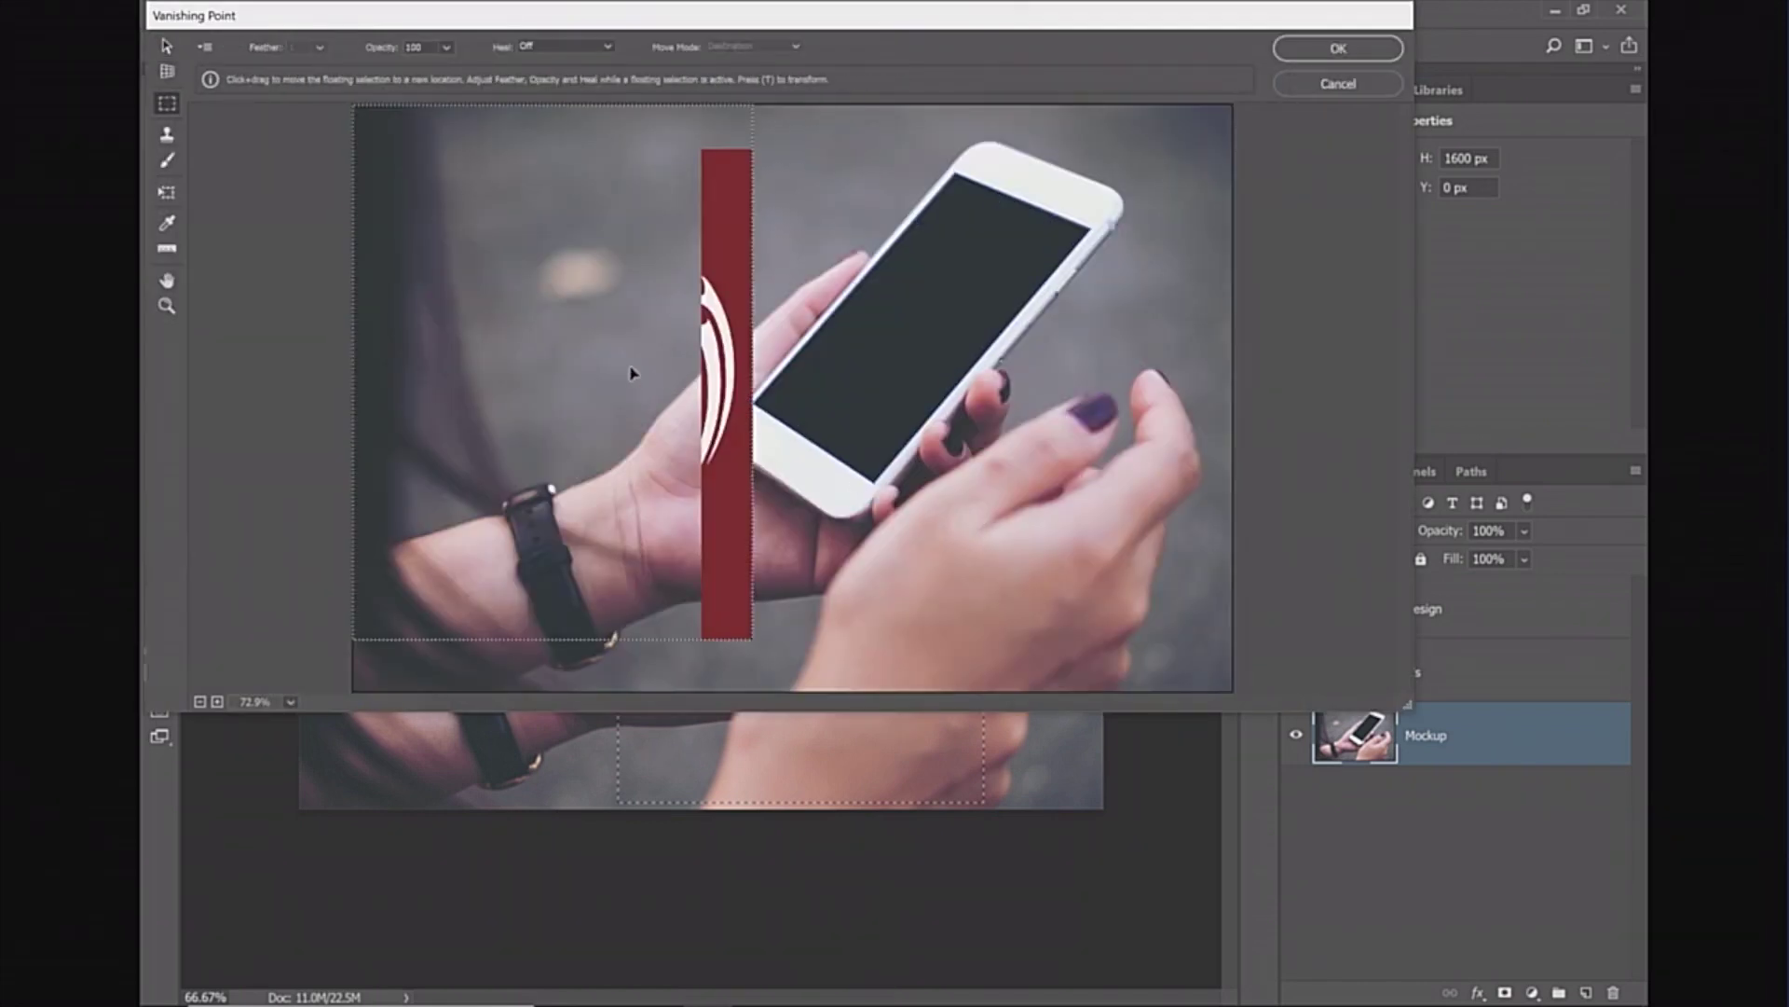
left_click_drag(700, 373, 965, 446)
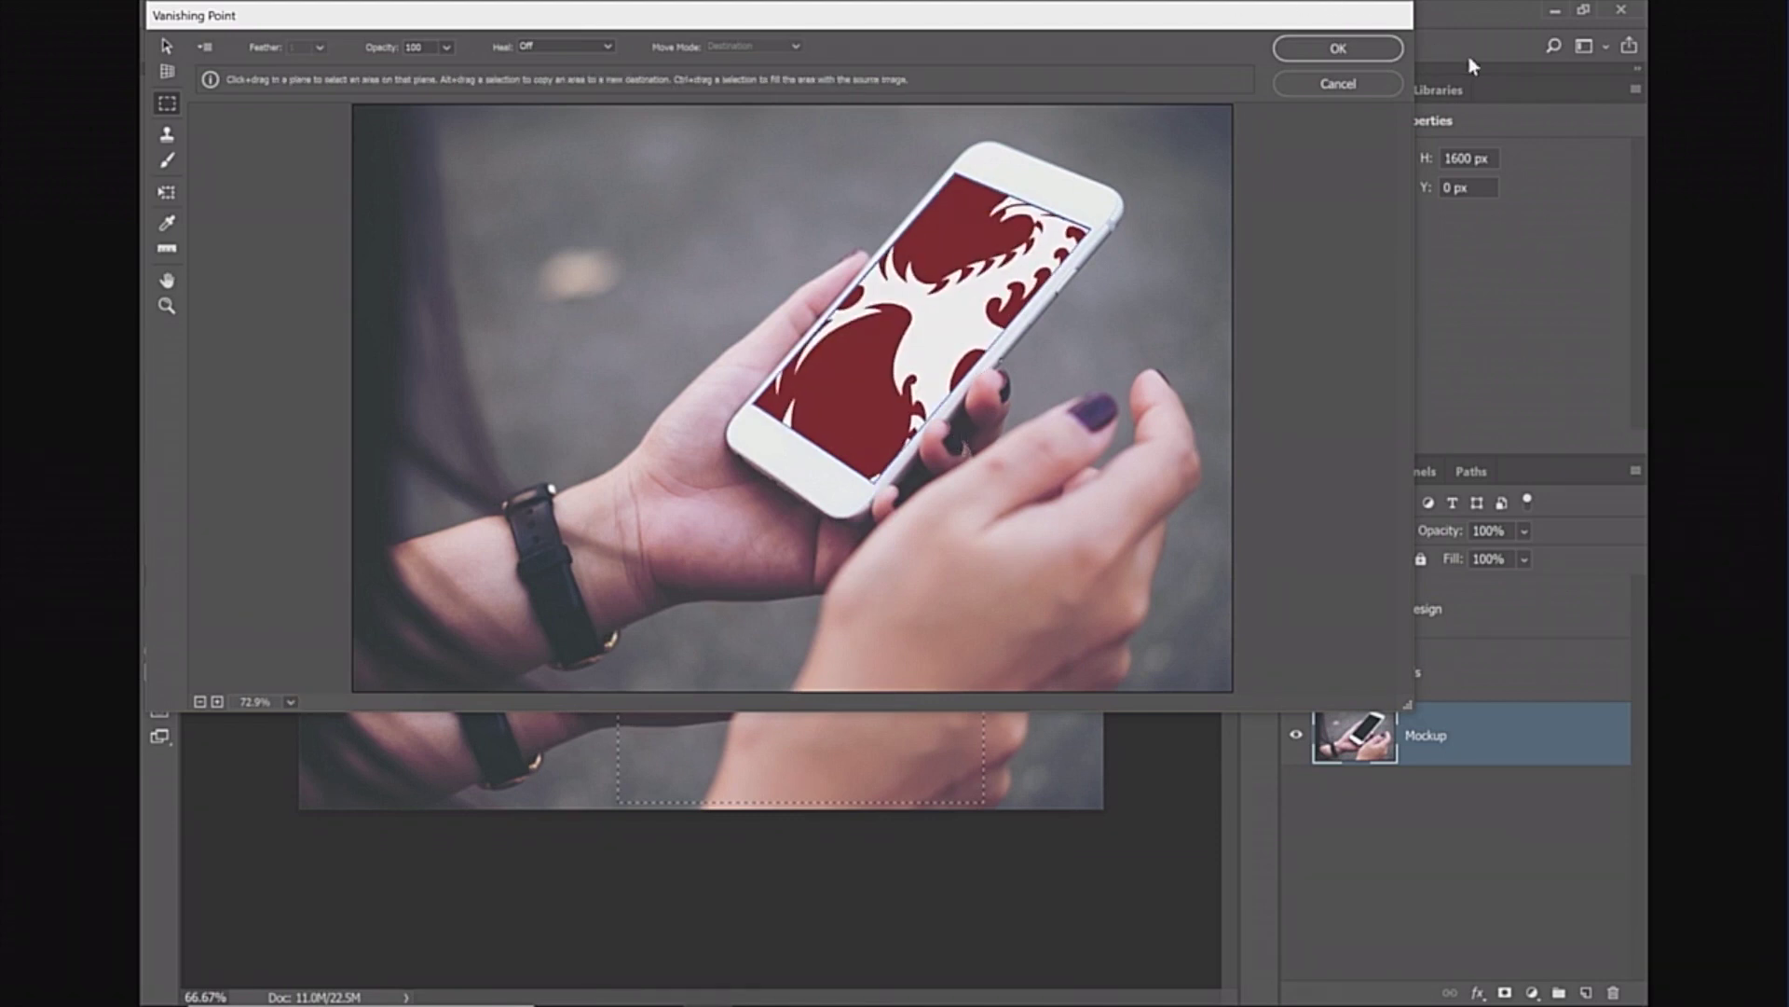
left_click(1370, 51)
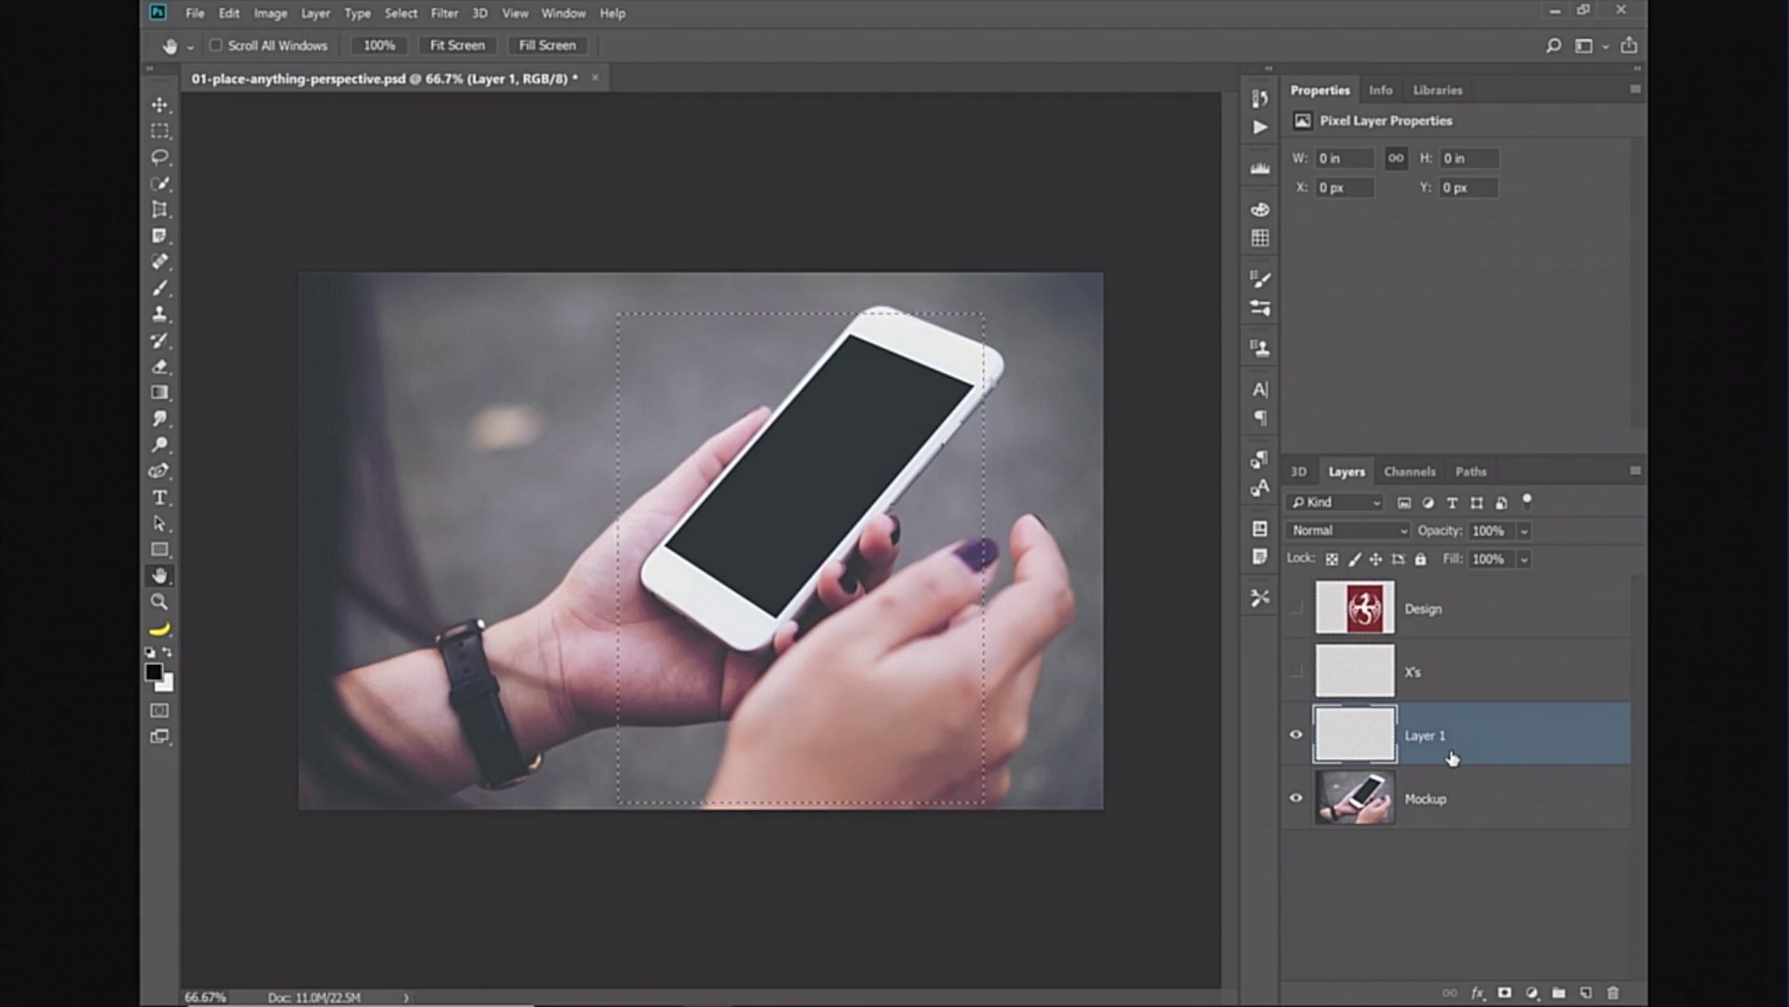
- Hide Layer 1, deselect, show only the Mockup photo, and choose the Perspective Crop Tool
left_click(1449, 797)
key("ctrl+d")
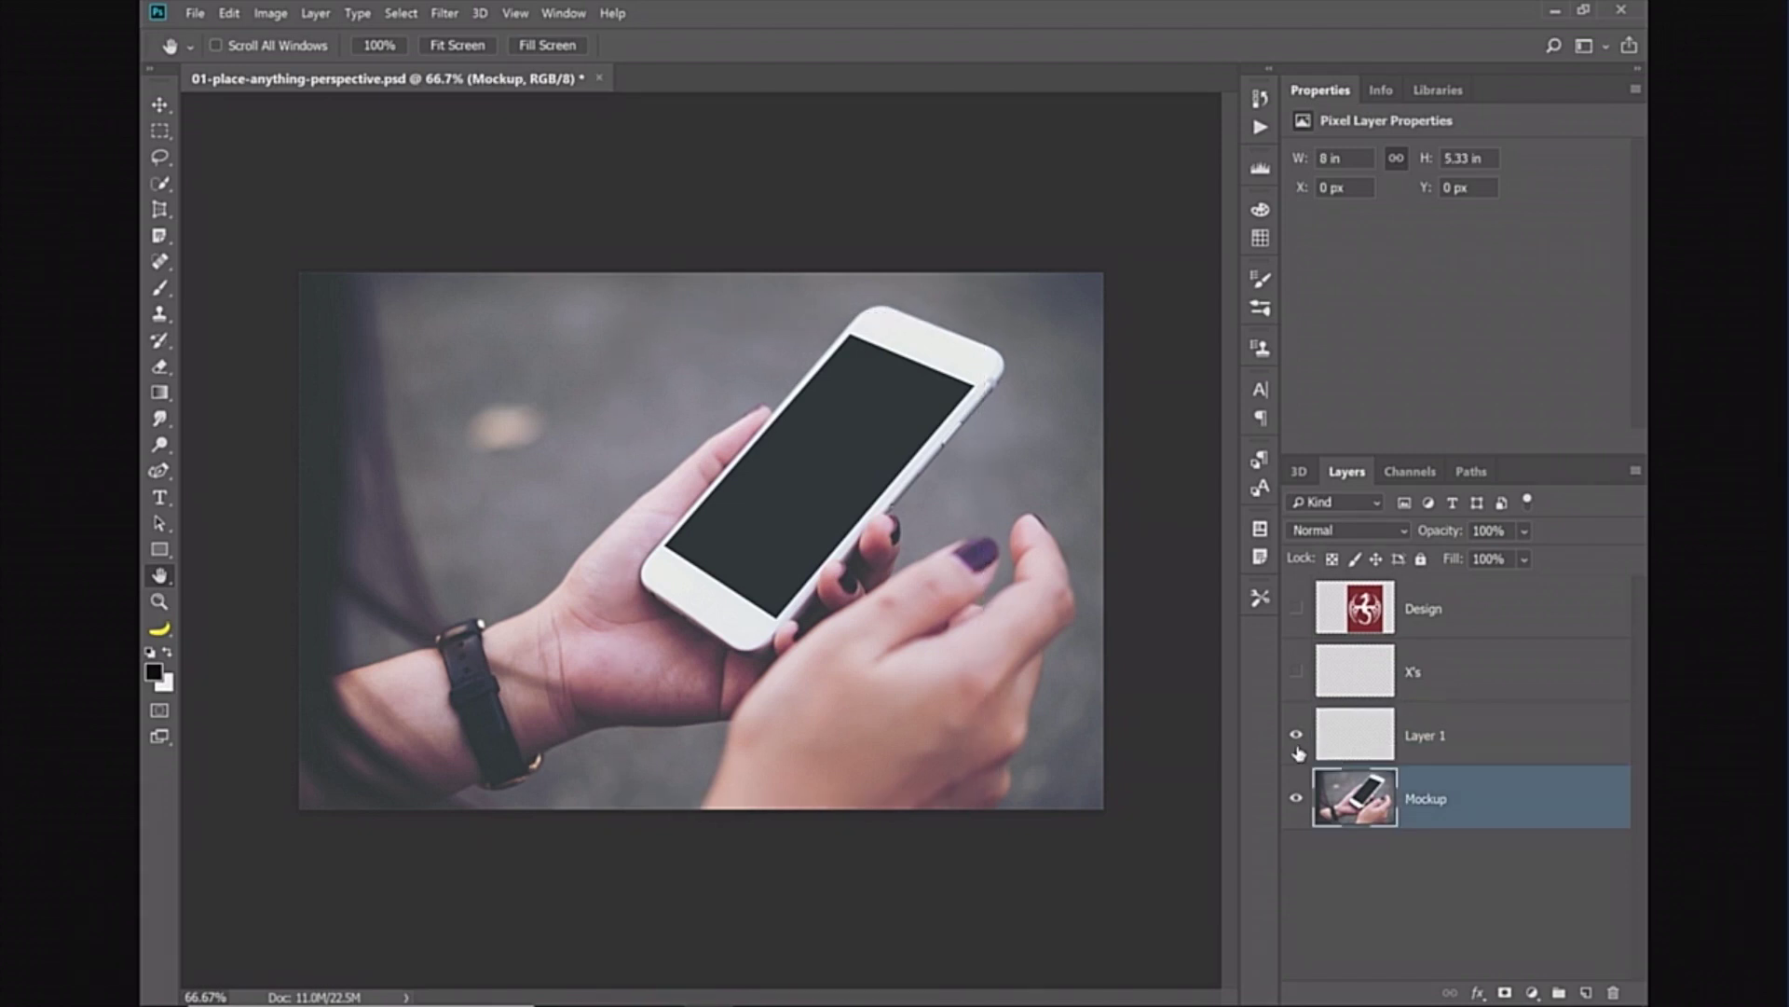
left_click(1296, 734)
left_click_drag(160, 209, 224, 228)
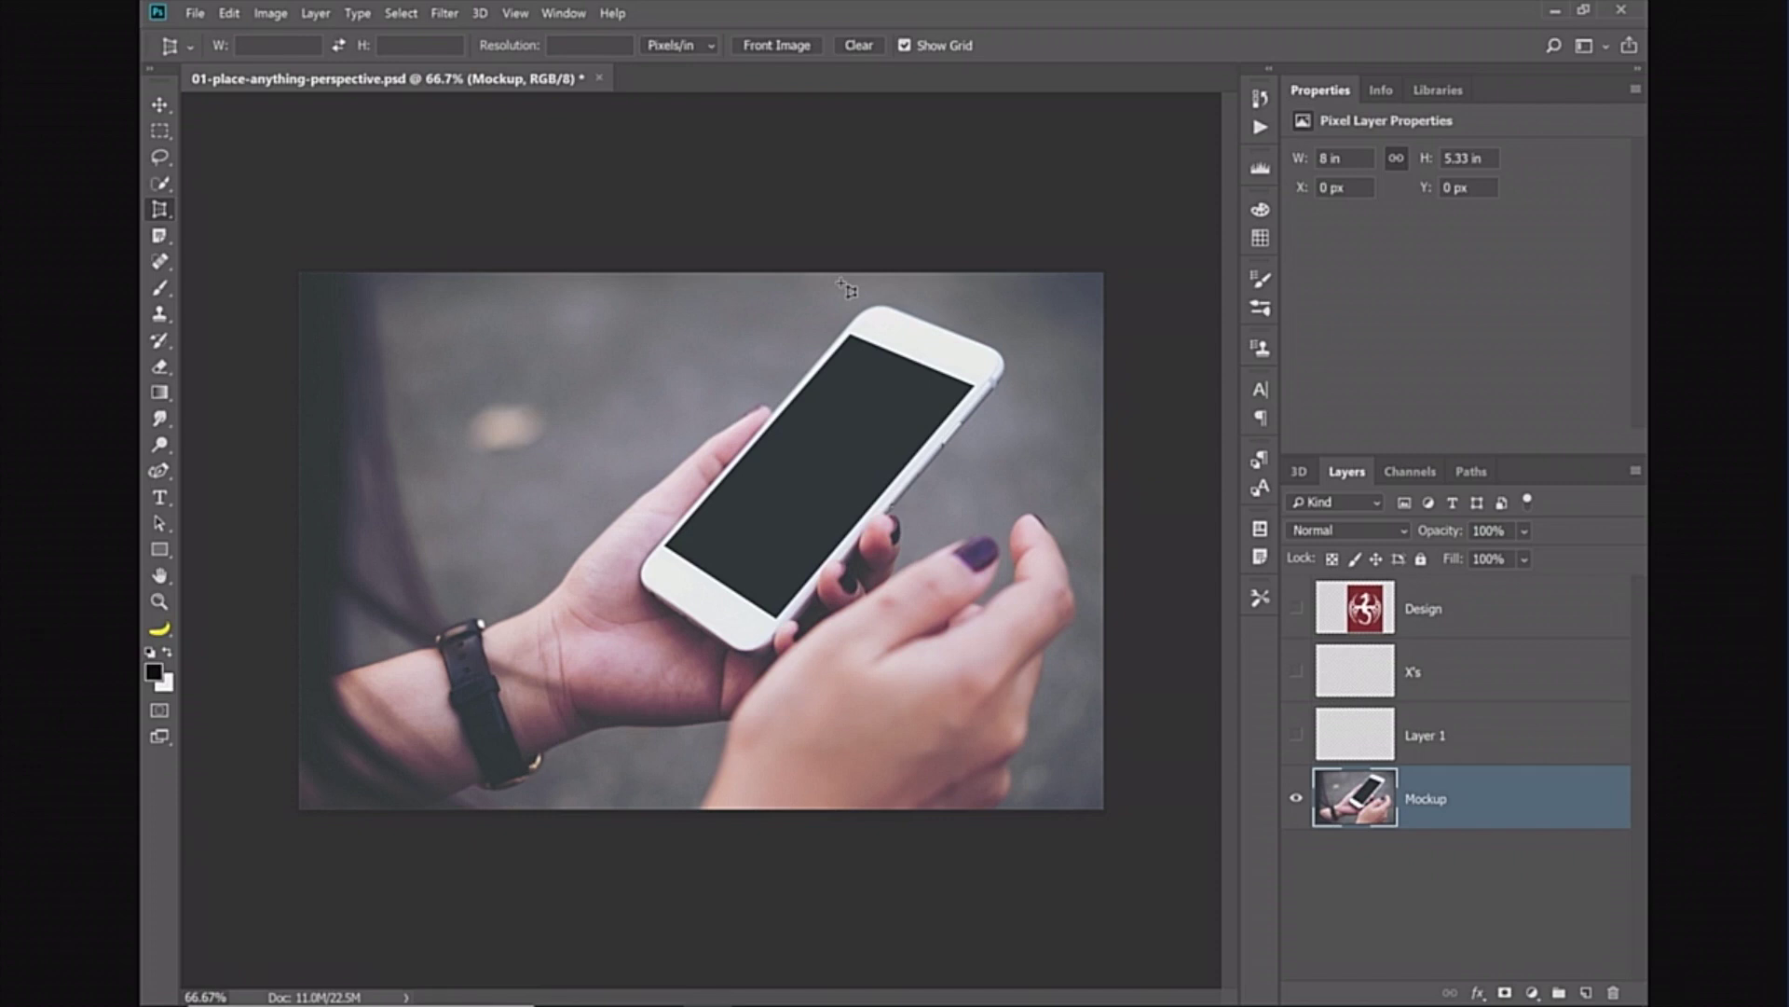
- With guides shown, perspective-crop to the phone screen's four corners, adjusting bottom-left, and commit
left_click(850, 332)
left_click(975, 383)
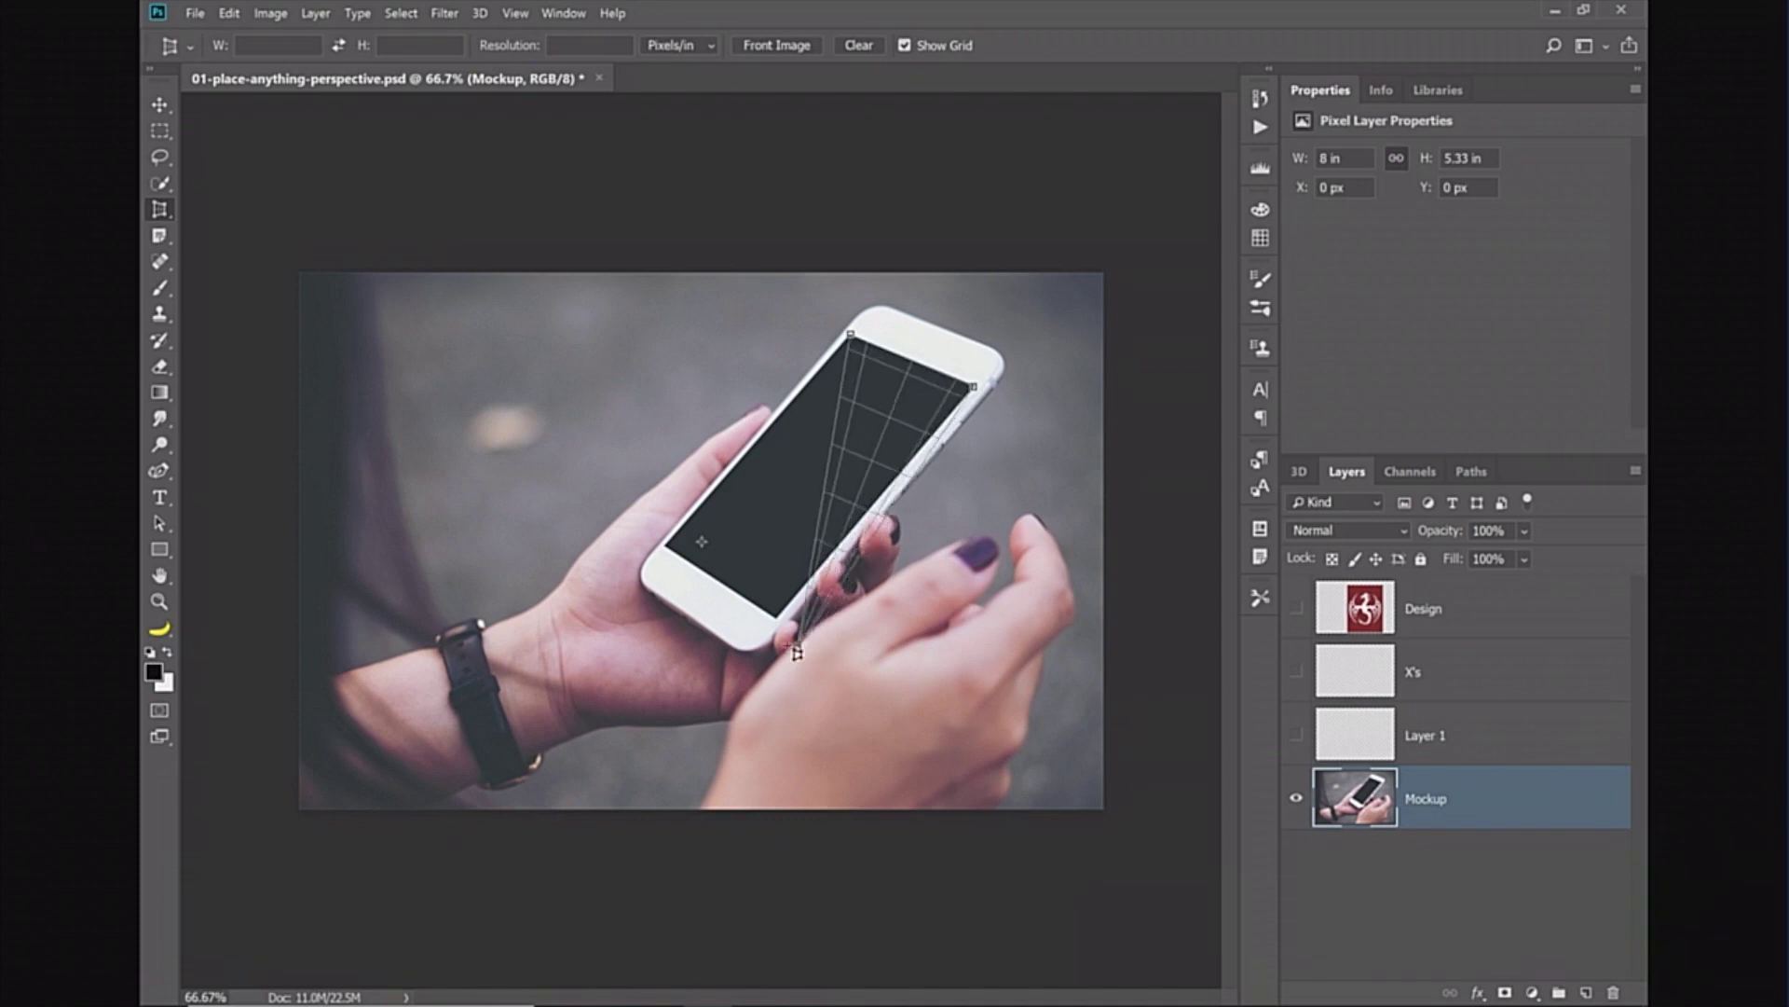
key("Escape")
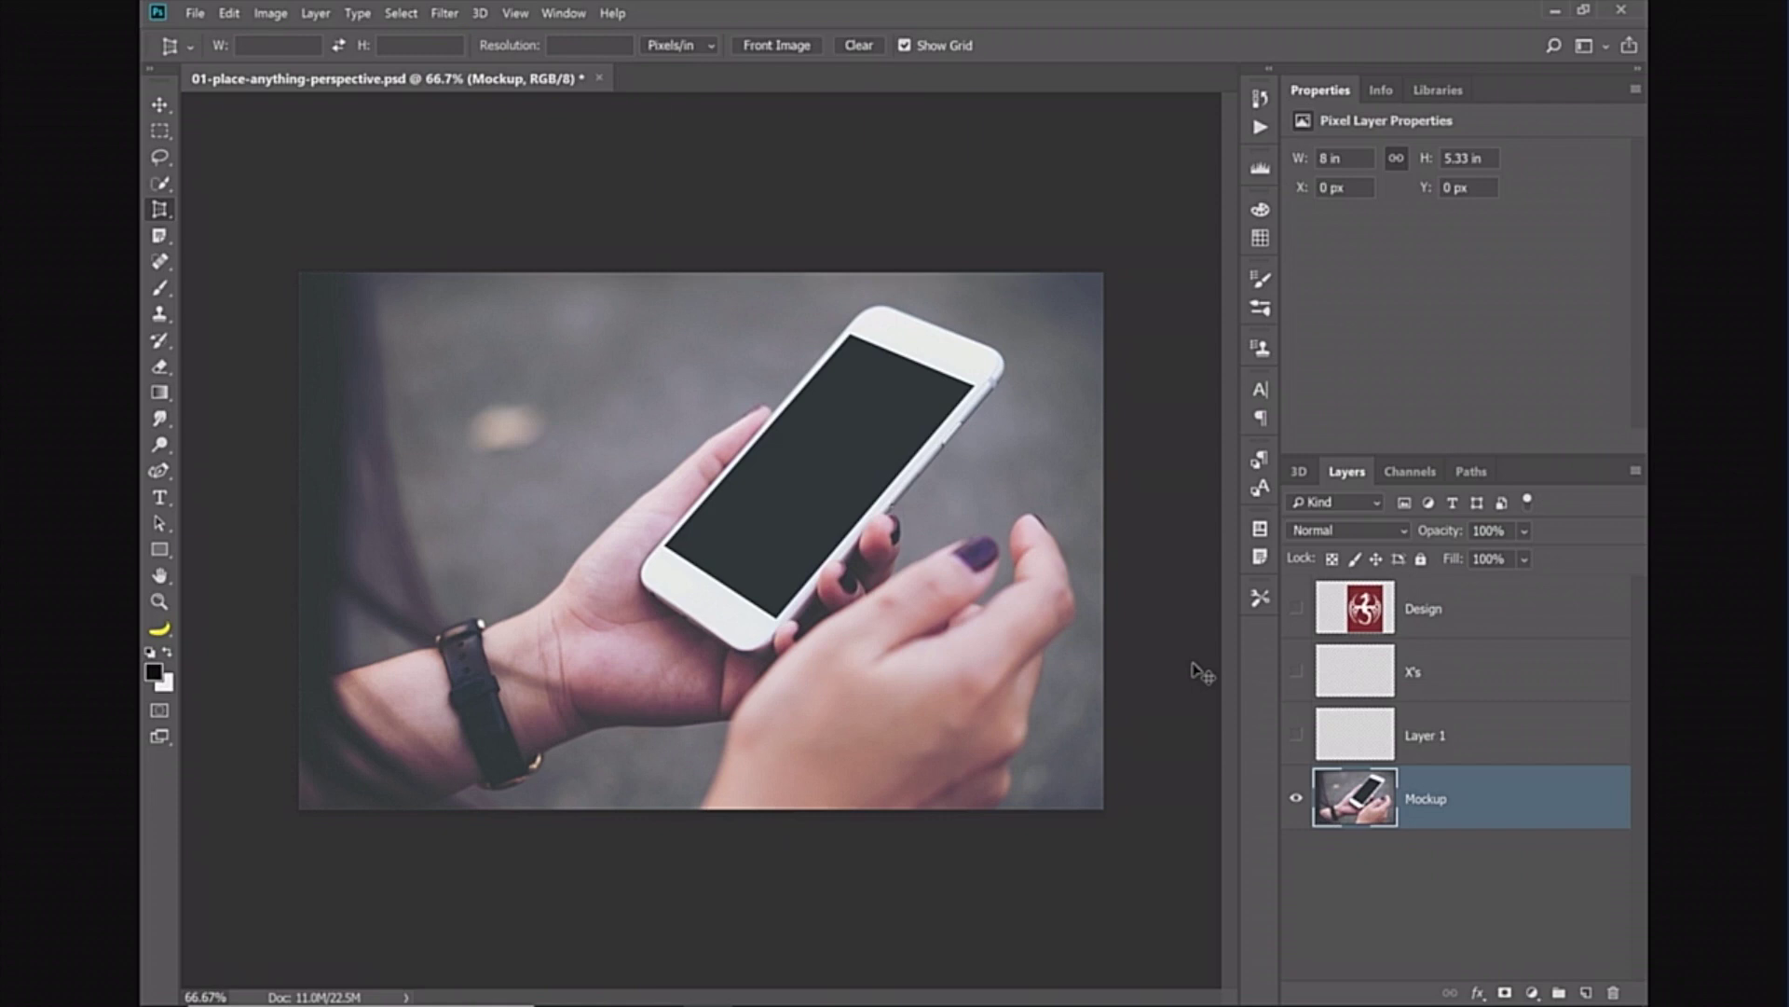
key("ctrl+semicolon")
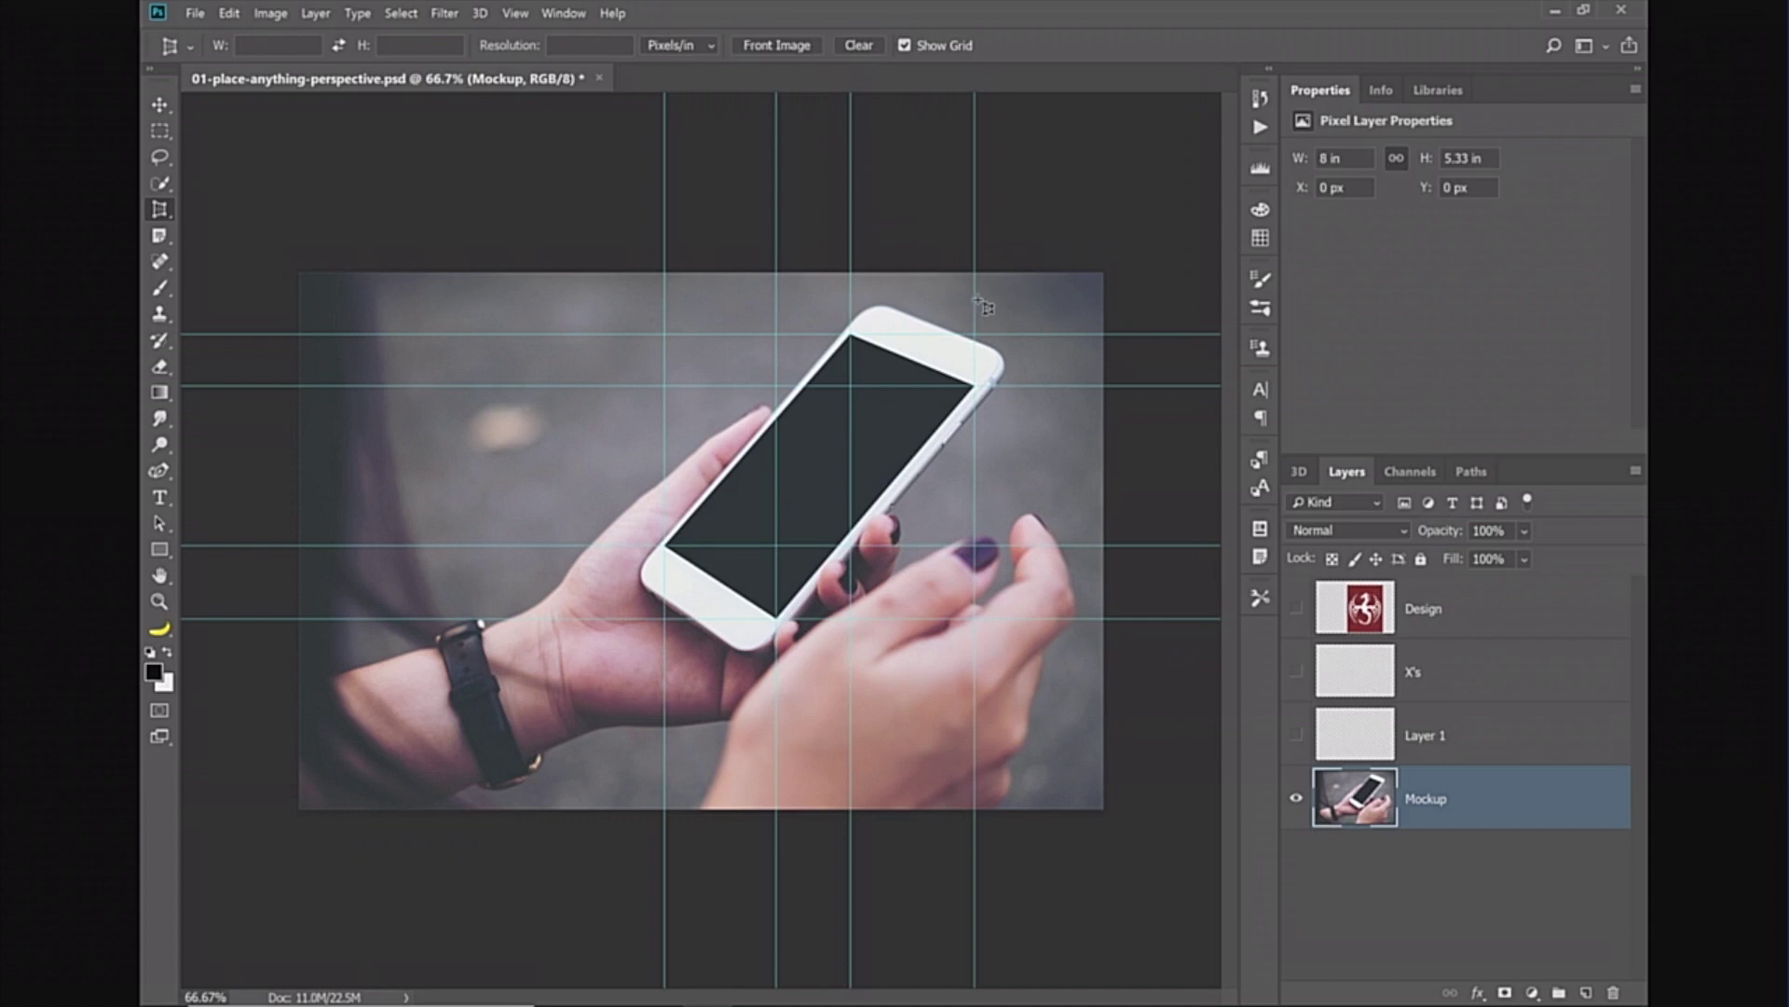
left_click(850, 334)
left_click(974, 385)
left_click(777, 617)
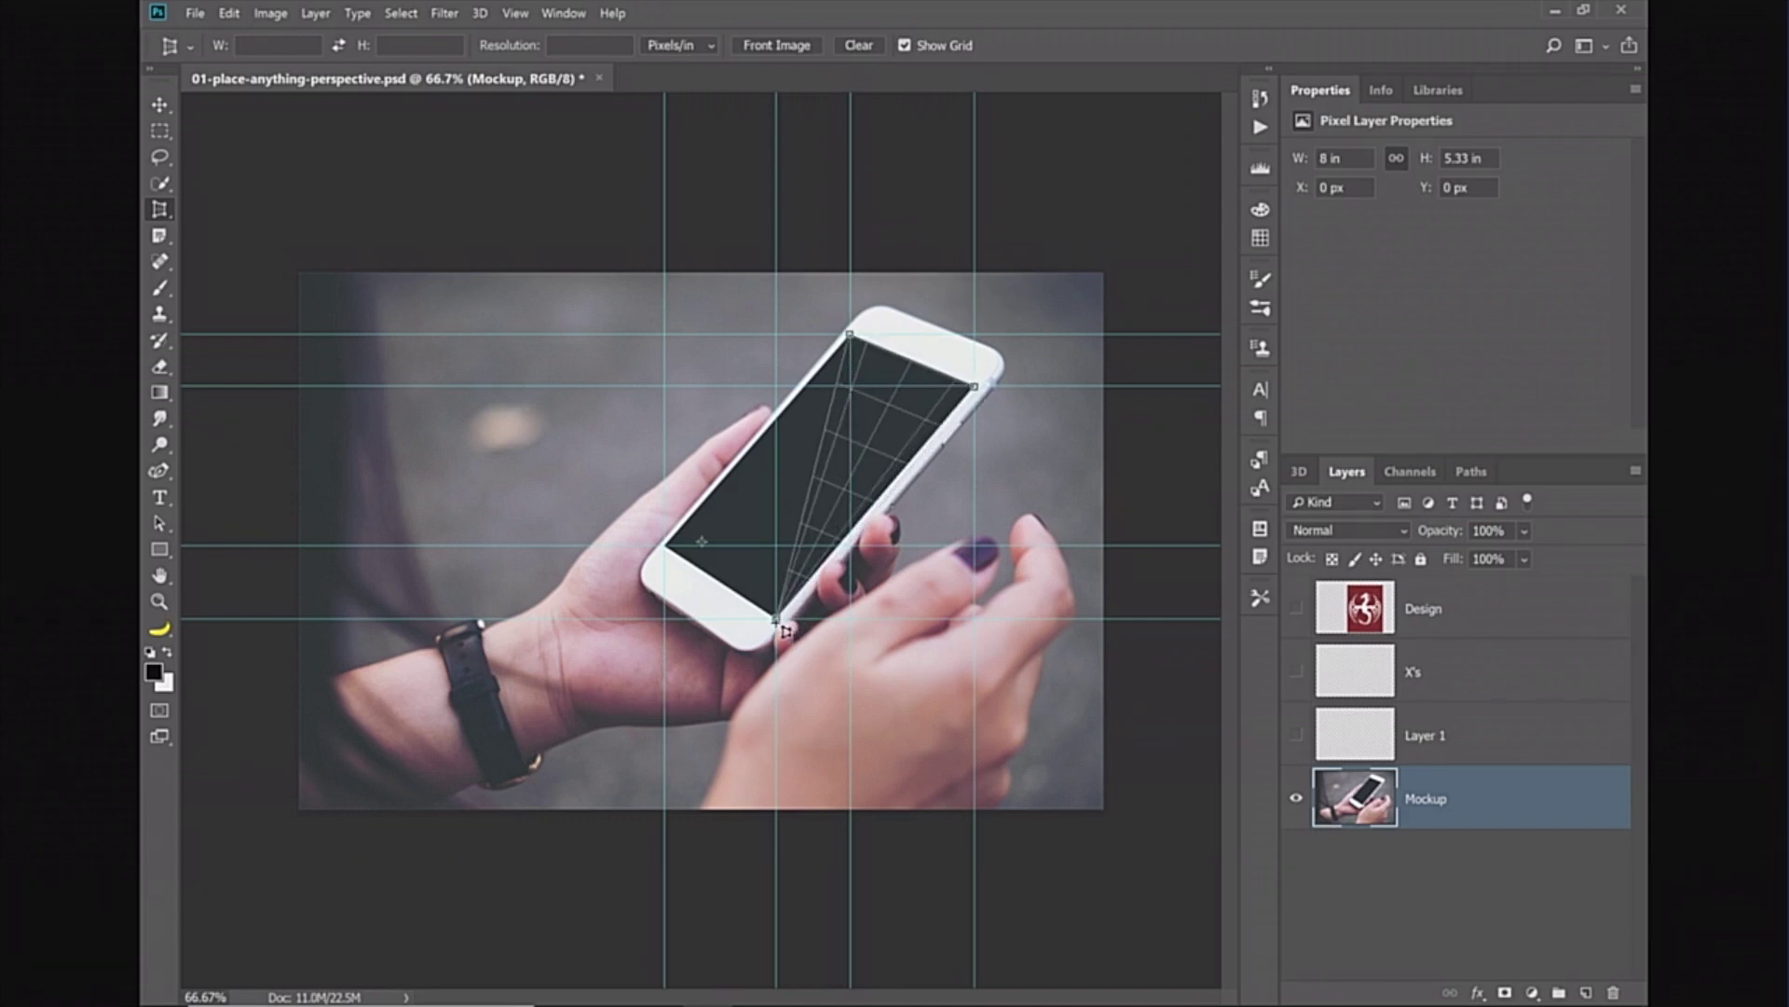
left_click(711, 589)
left_click_drag(713, 592, 664, 543)
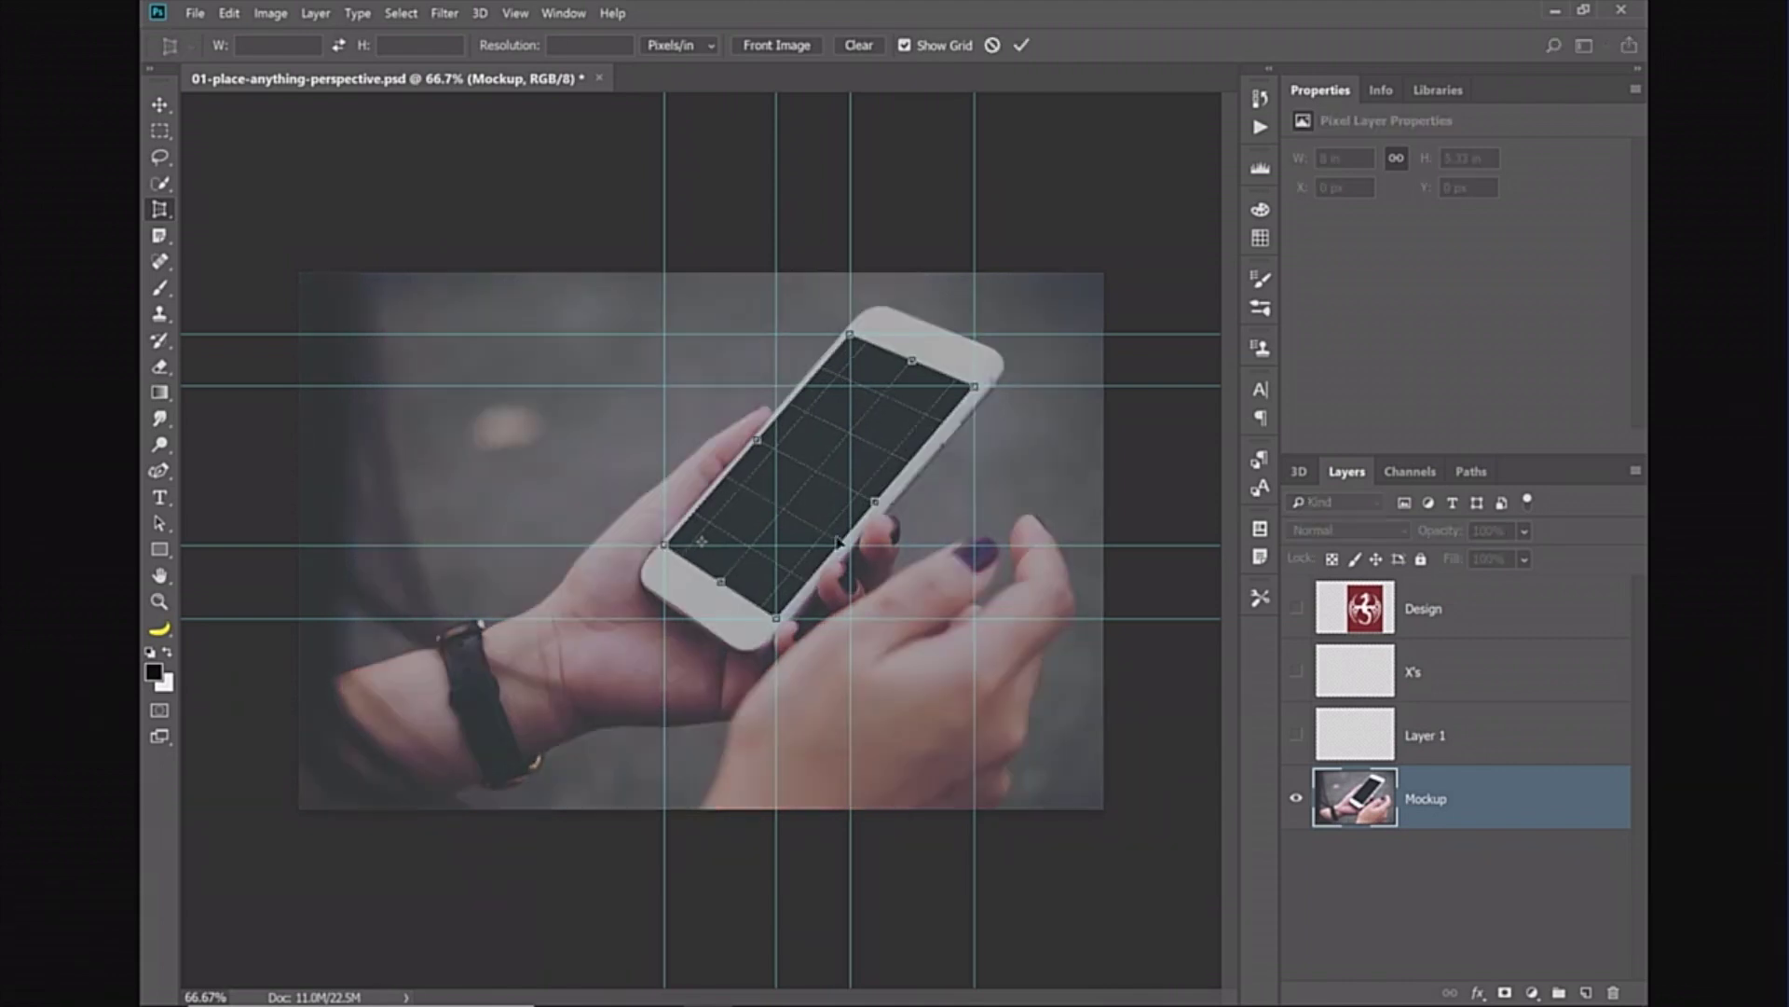
left_click(1022, 45)
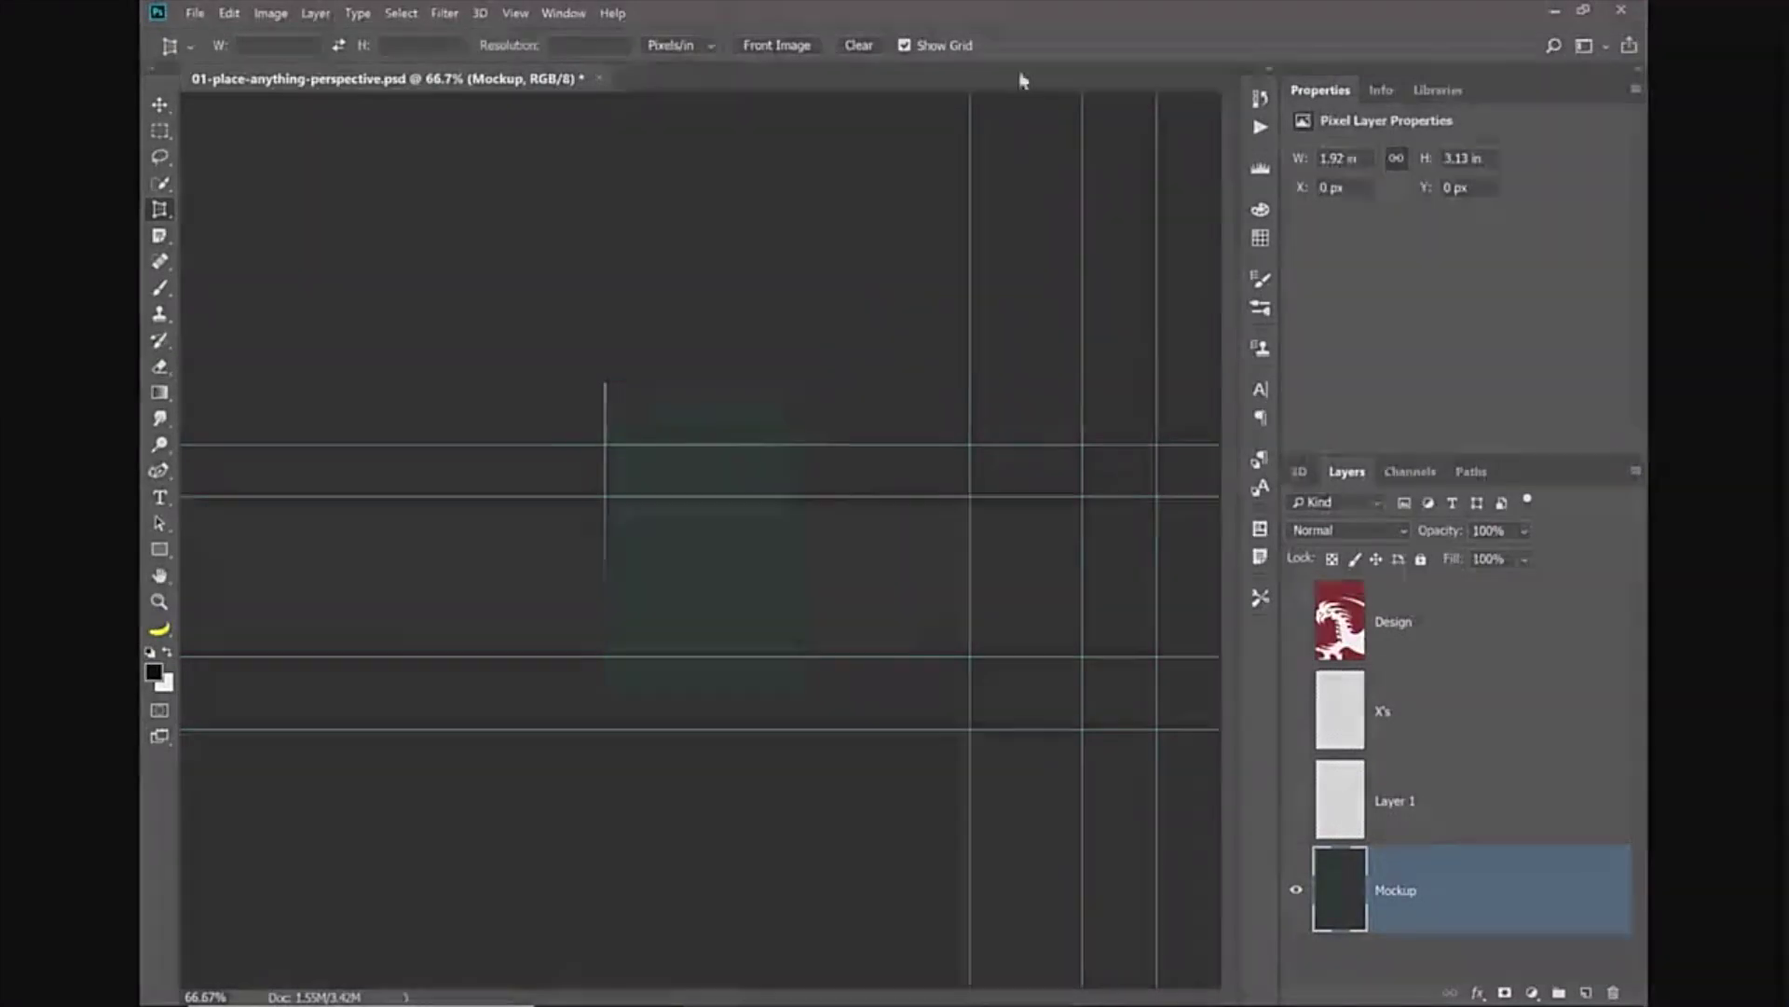
- Copy the whole flattened screen, undo the crop, and paste it as Layer 2
key("ctrl+a")
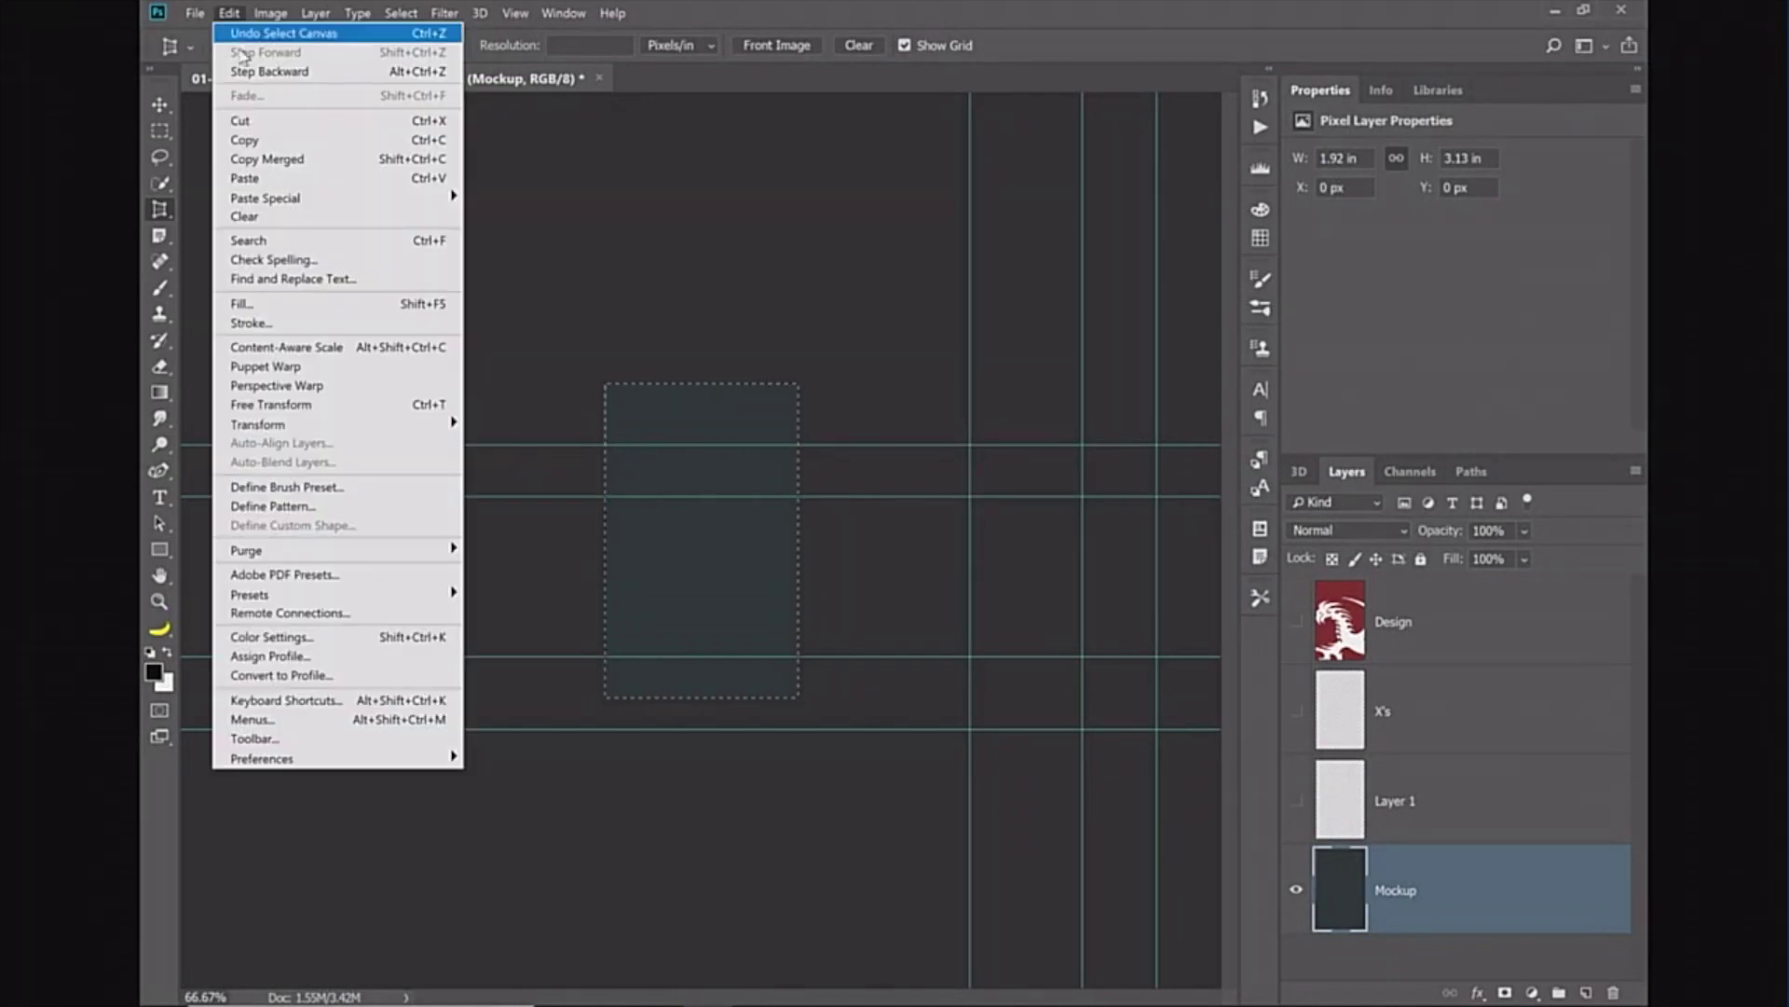
left_click(265, 142)
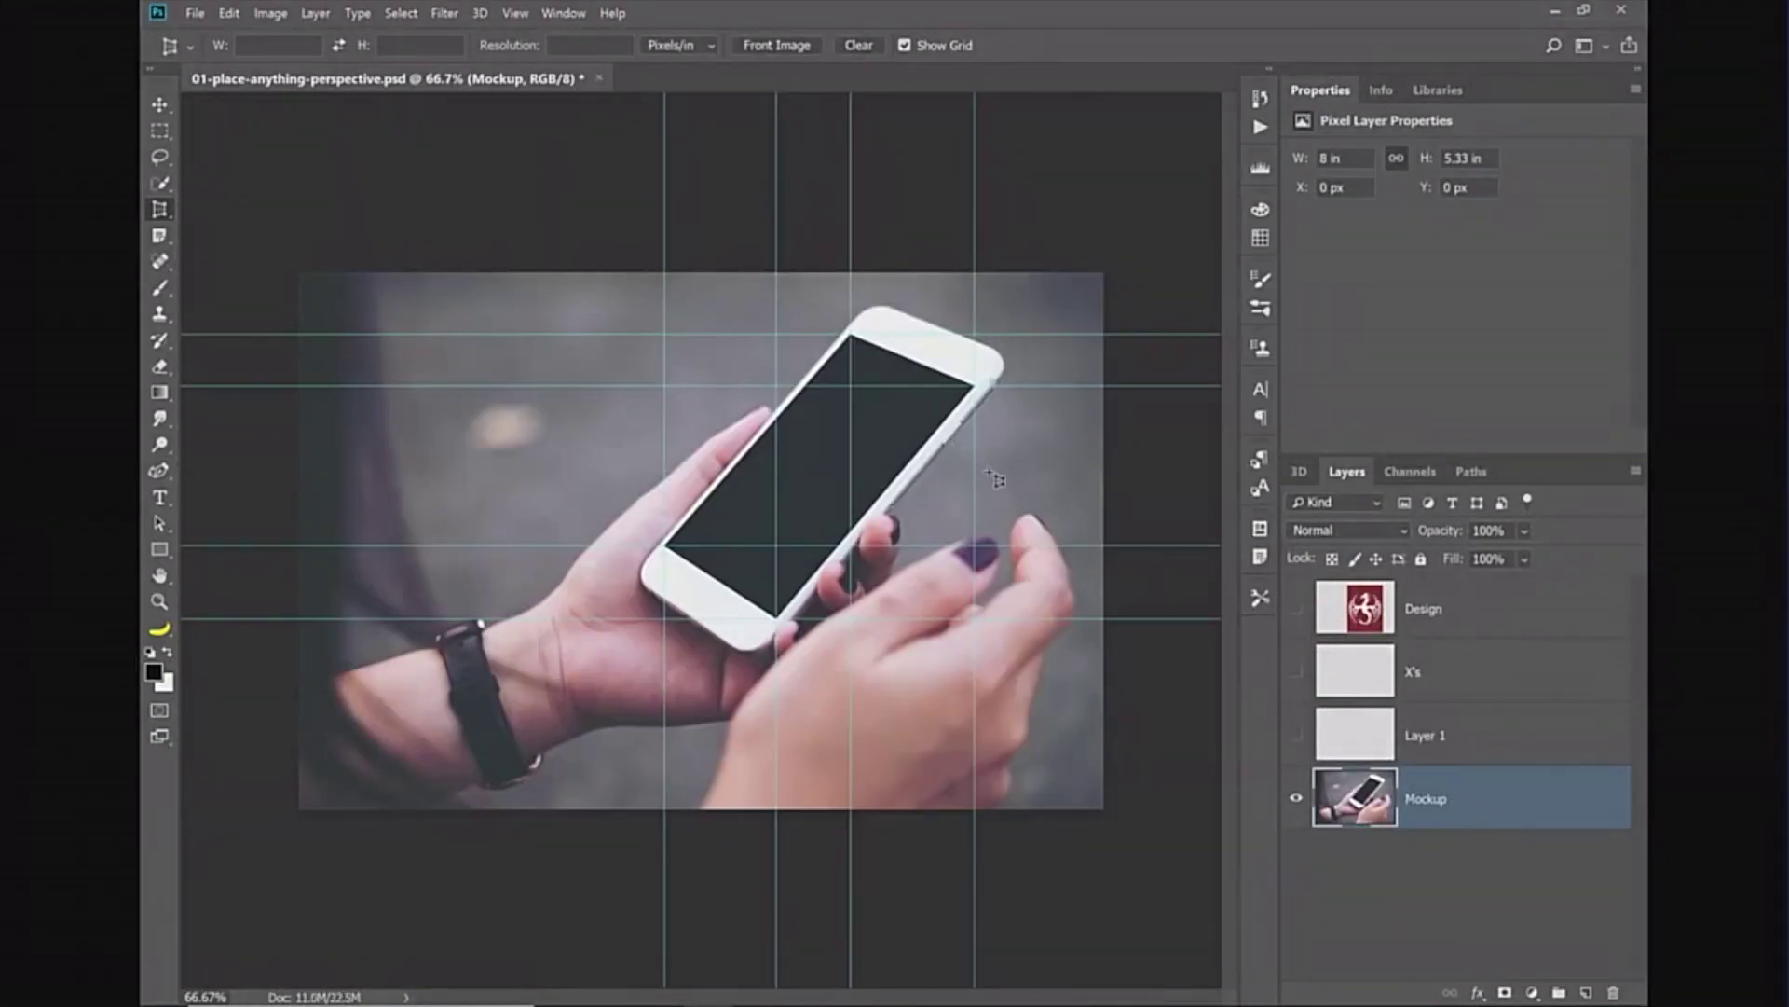
key("ctrl+semicolon")
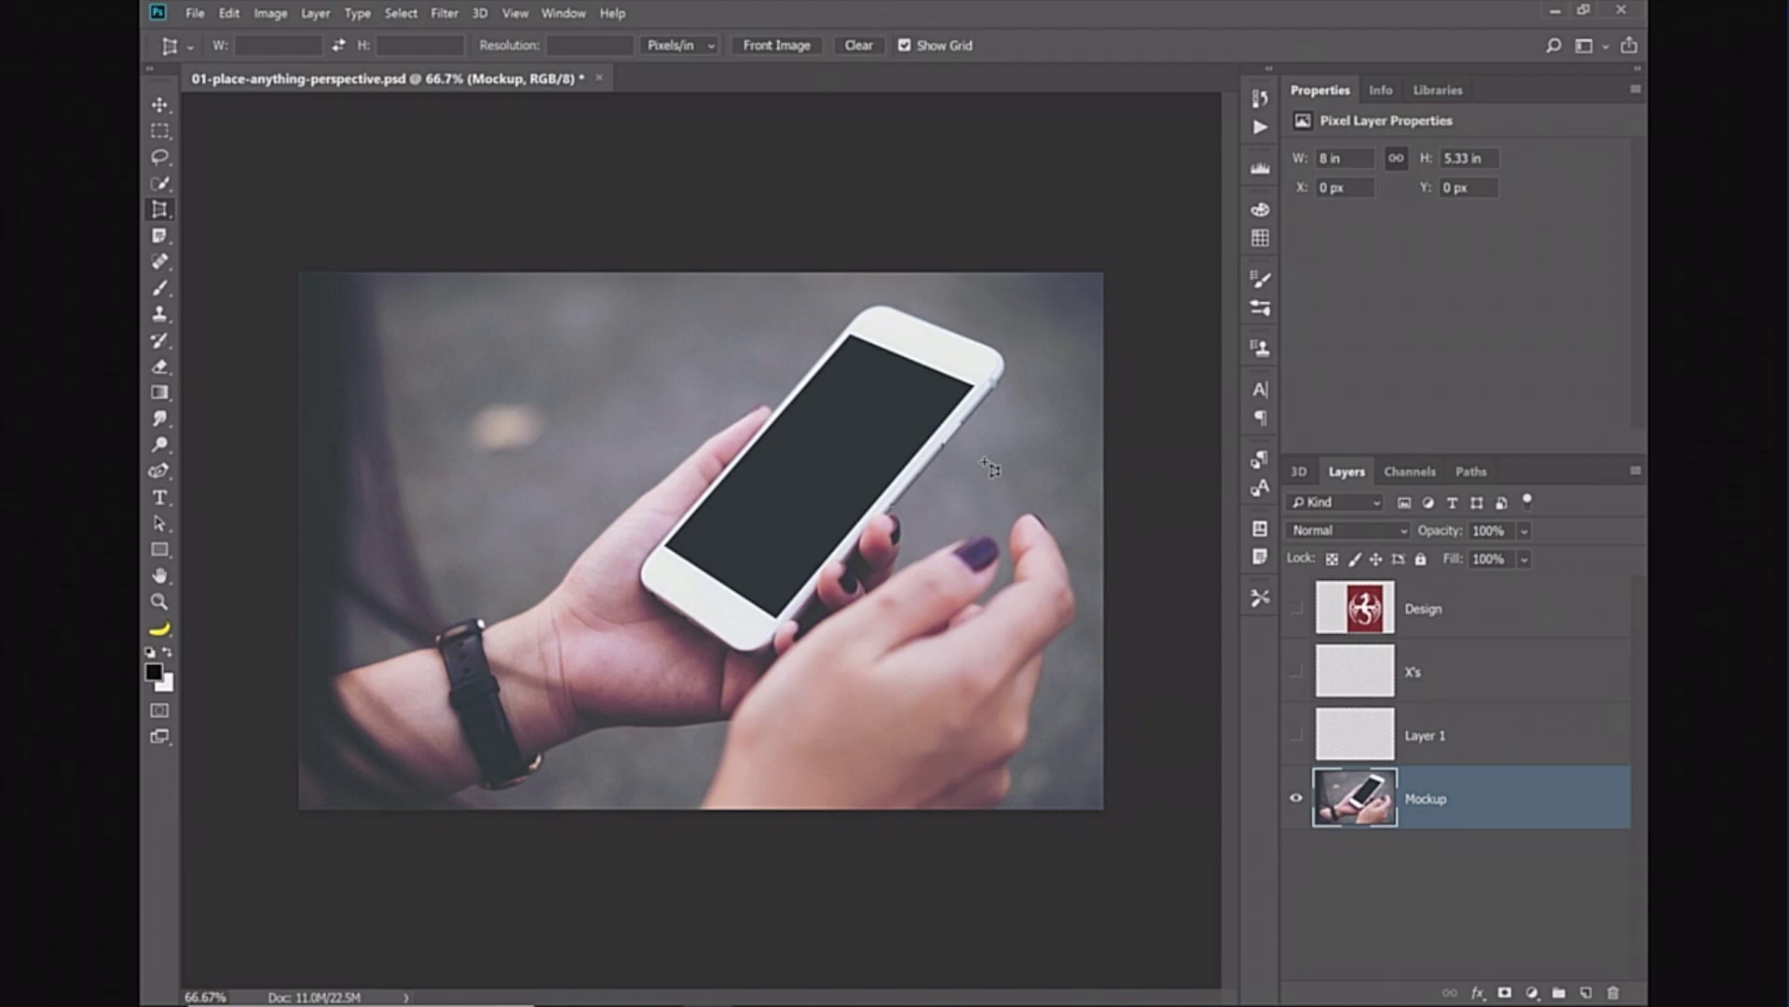
key("ctrl+v")
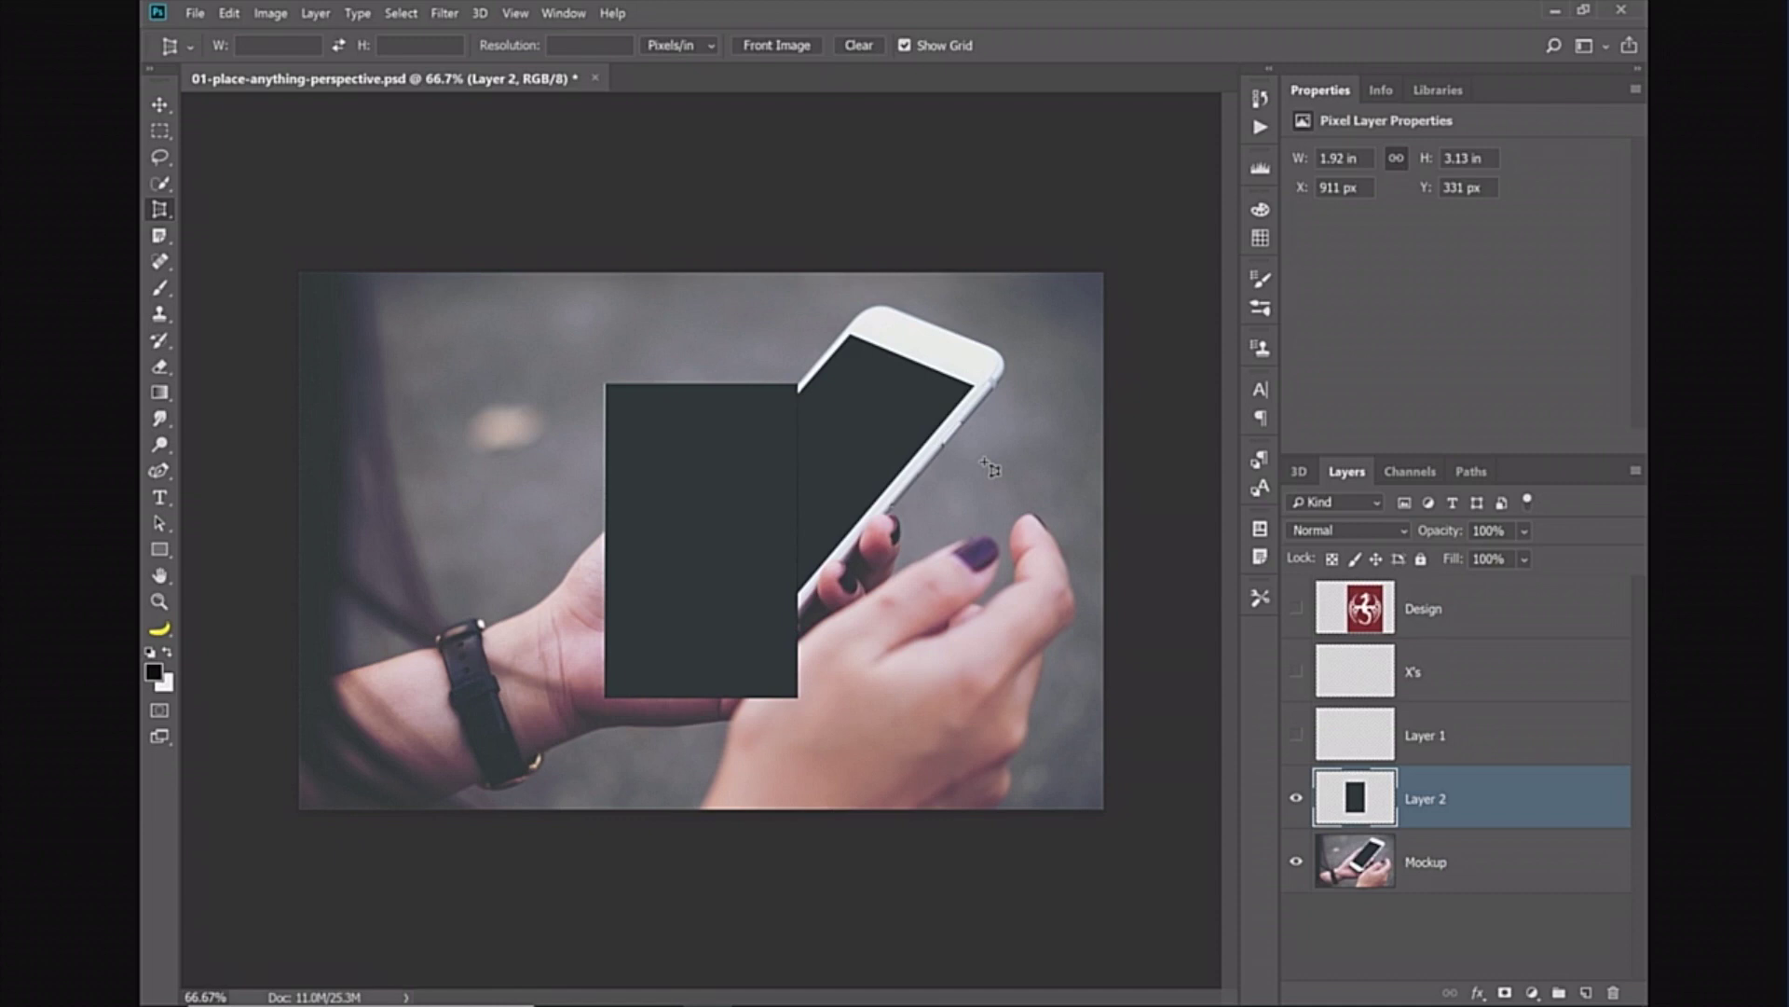
- Convert Layer 2 to a smart object and show the guides
right_click(1551, 820)
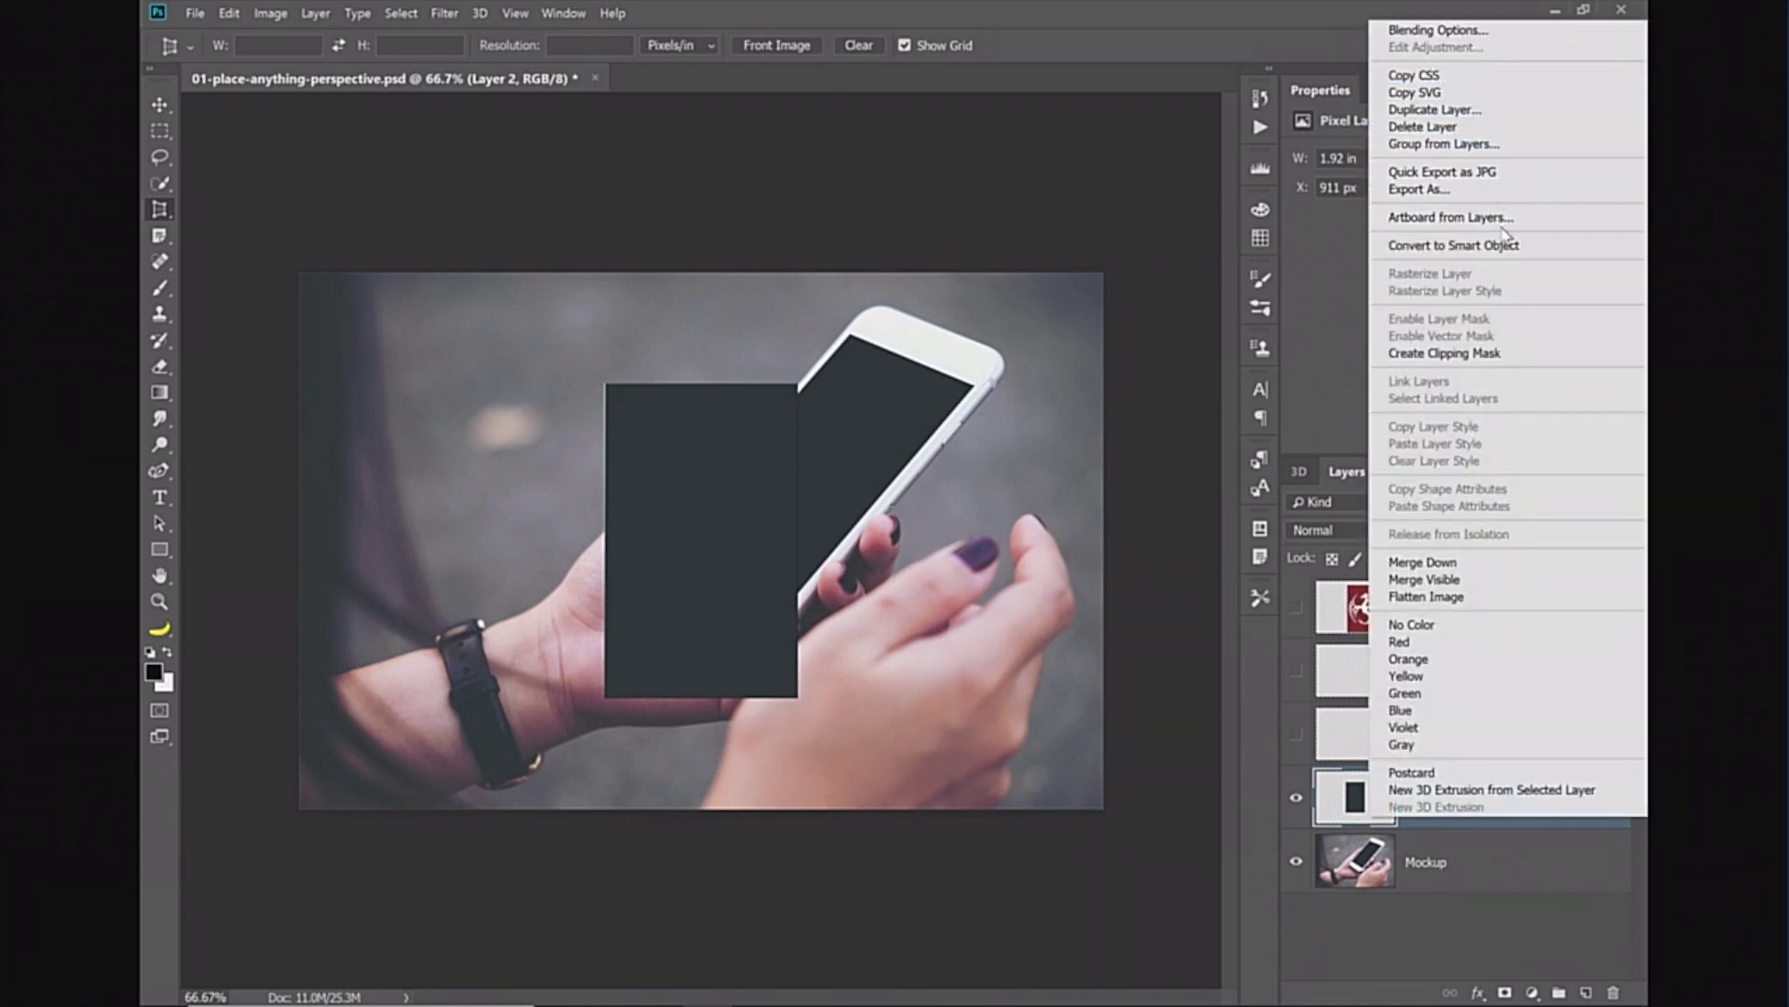
left_click(1491, 246)
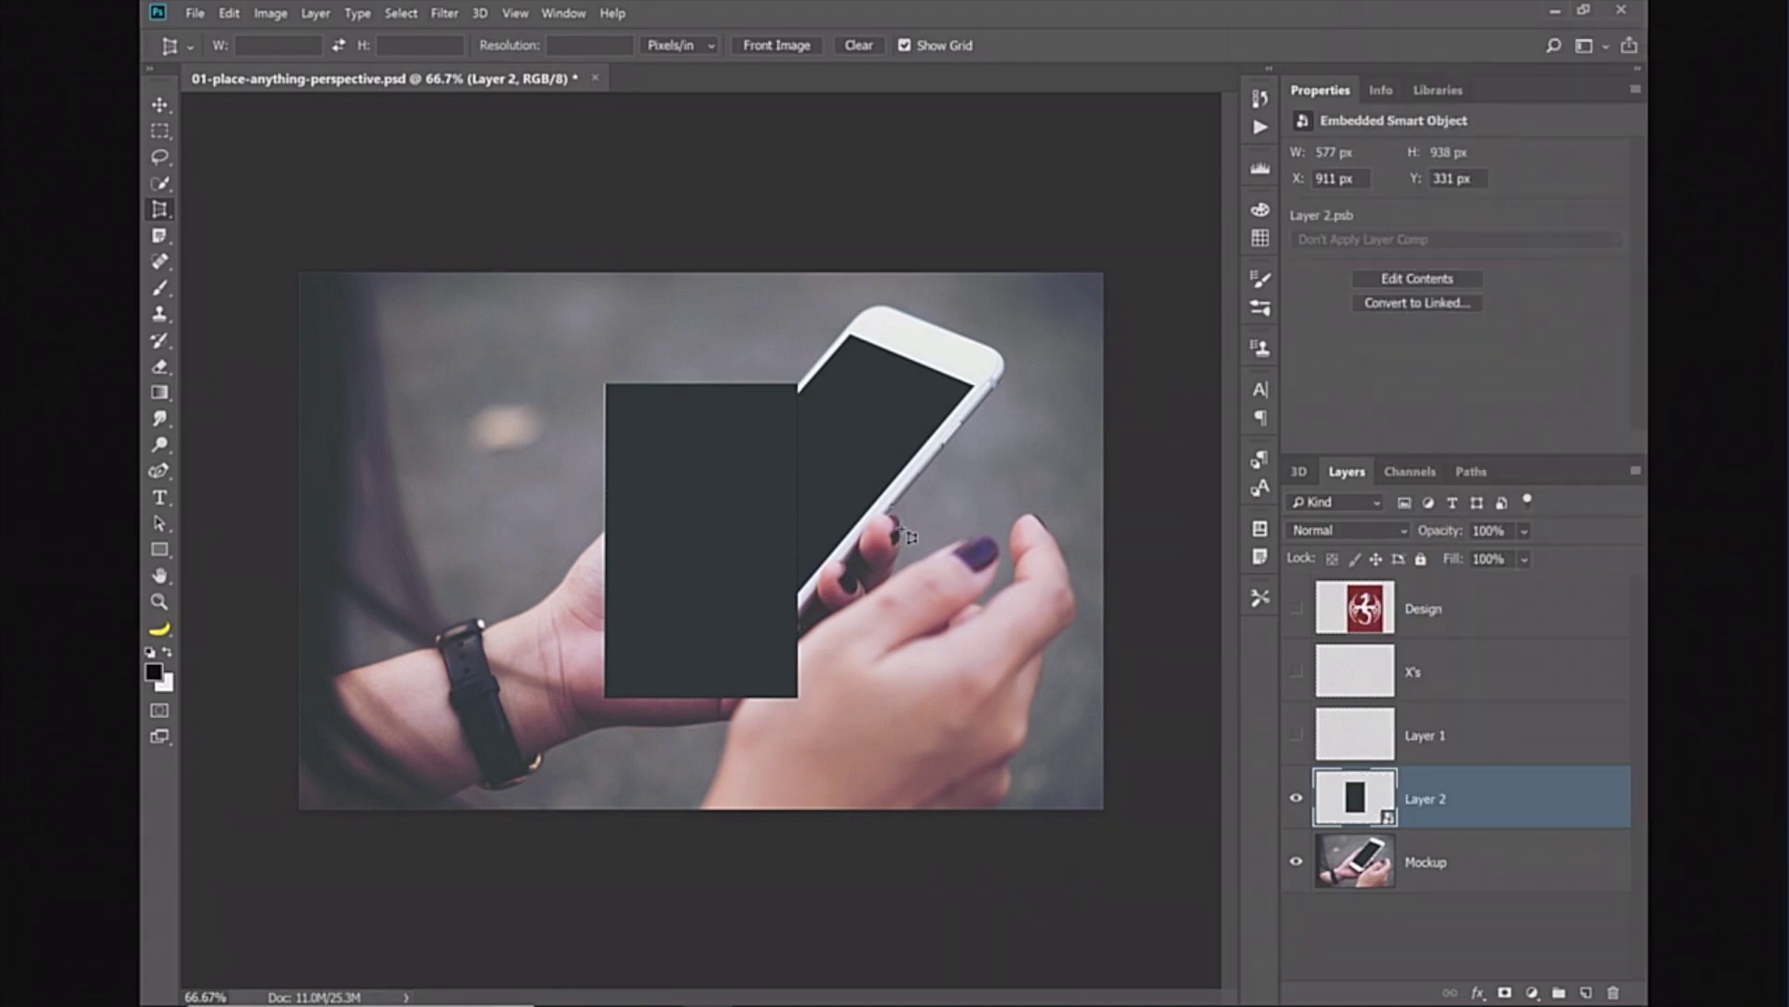
key("ctrl+semicolon")
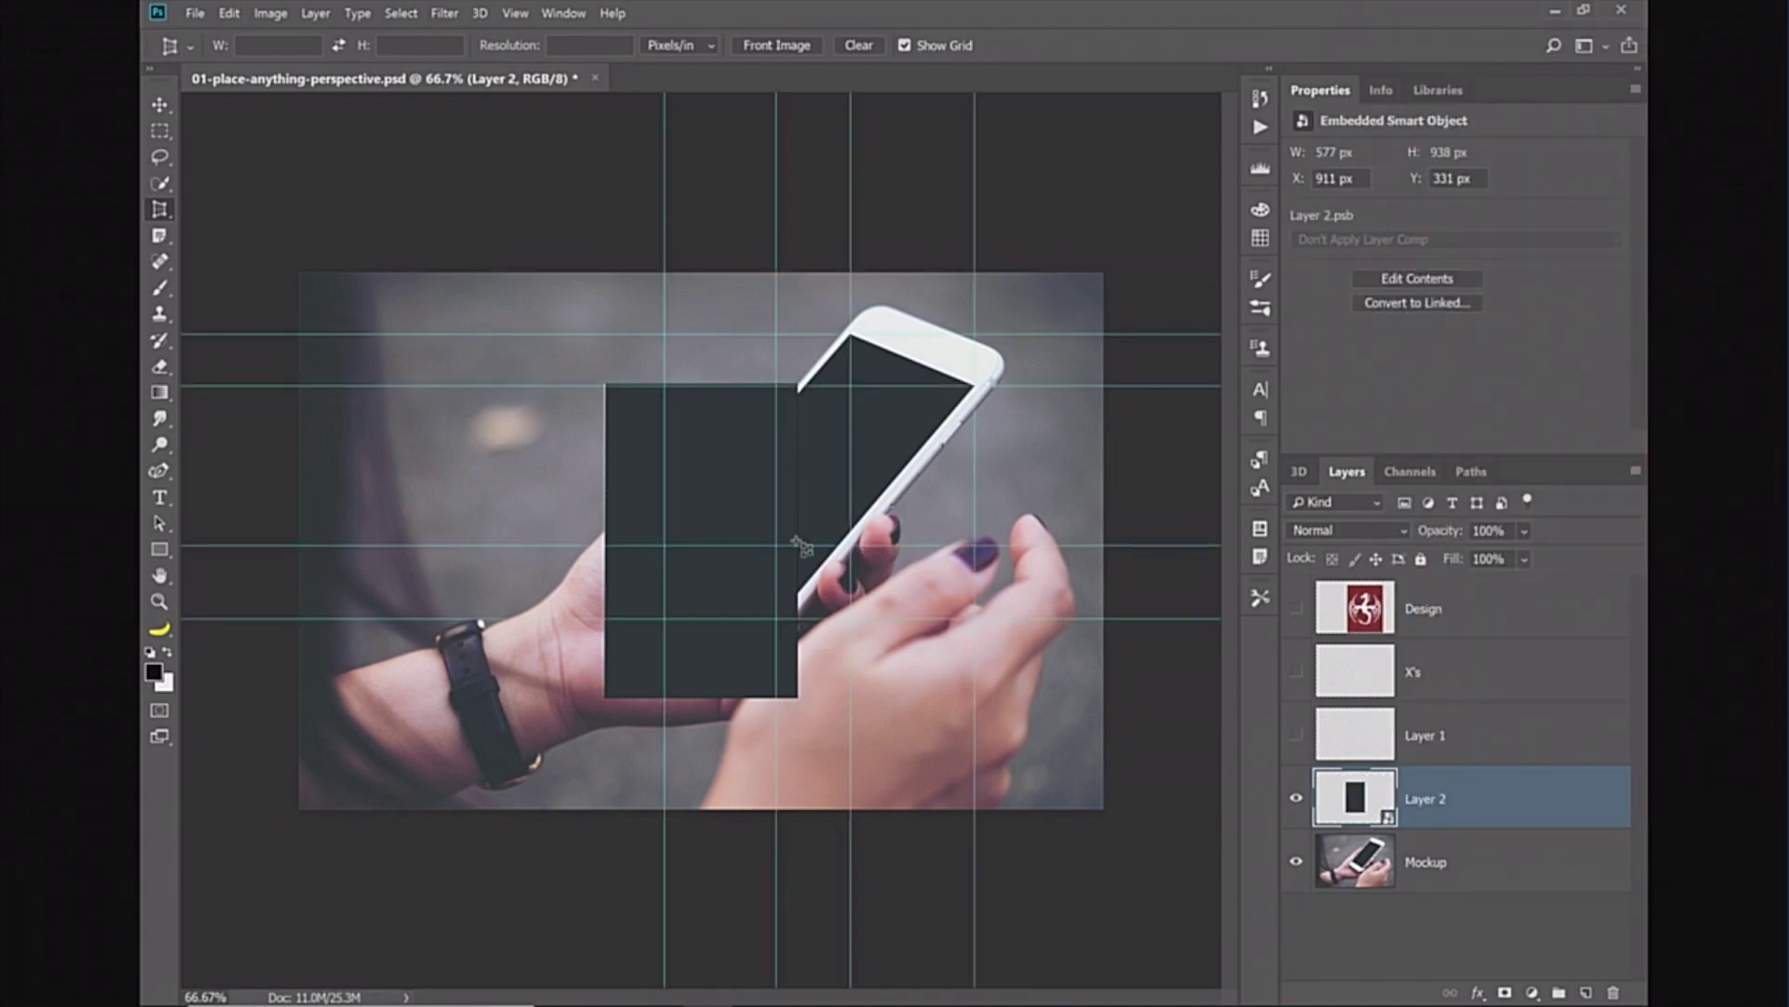
- Free-transform Layer 2 in Distort mode and move the rectangle over the phone screen
key("ctrl+t")
left_click_drag(689, 480, 731, 483)
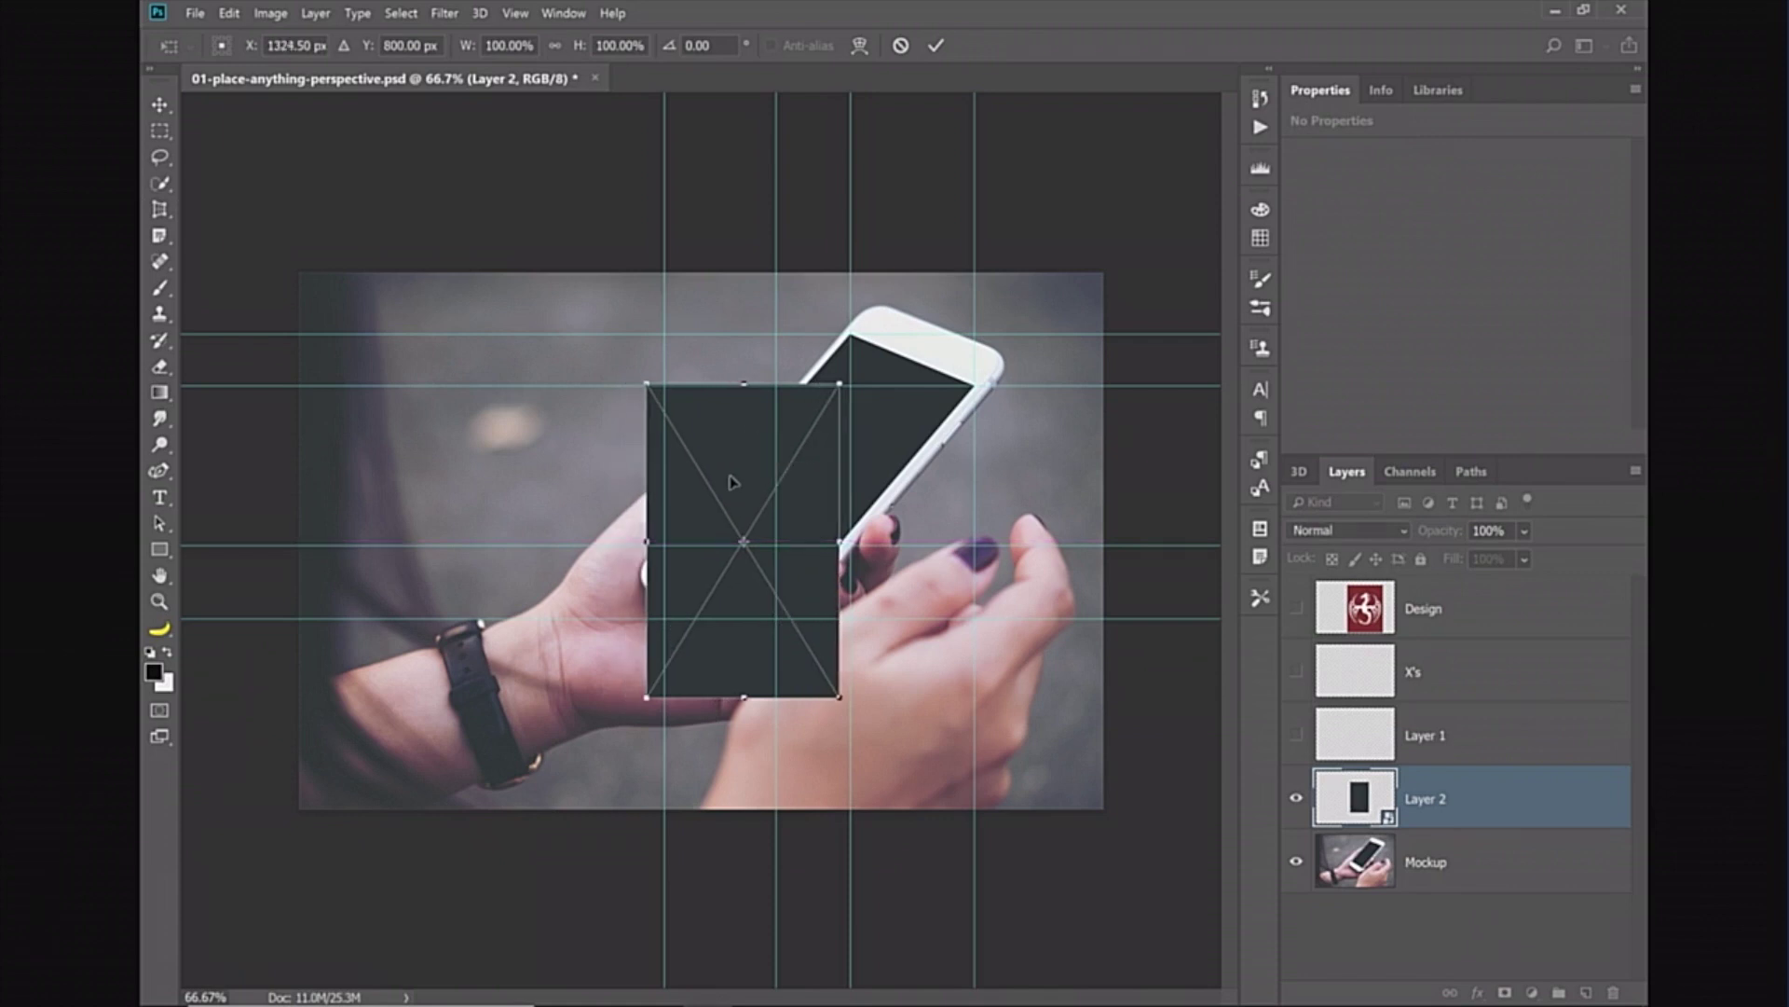
right_click(732, 479)
left_click(807, 601)
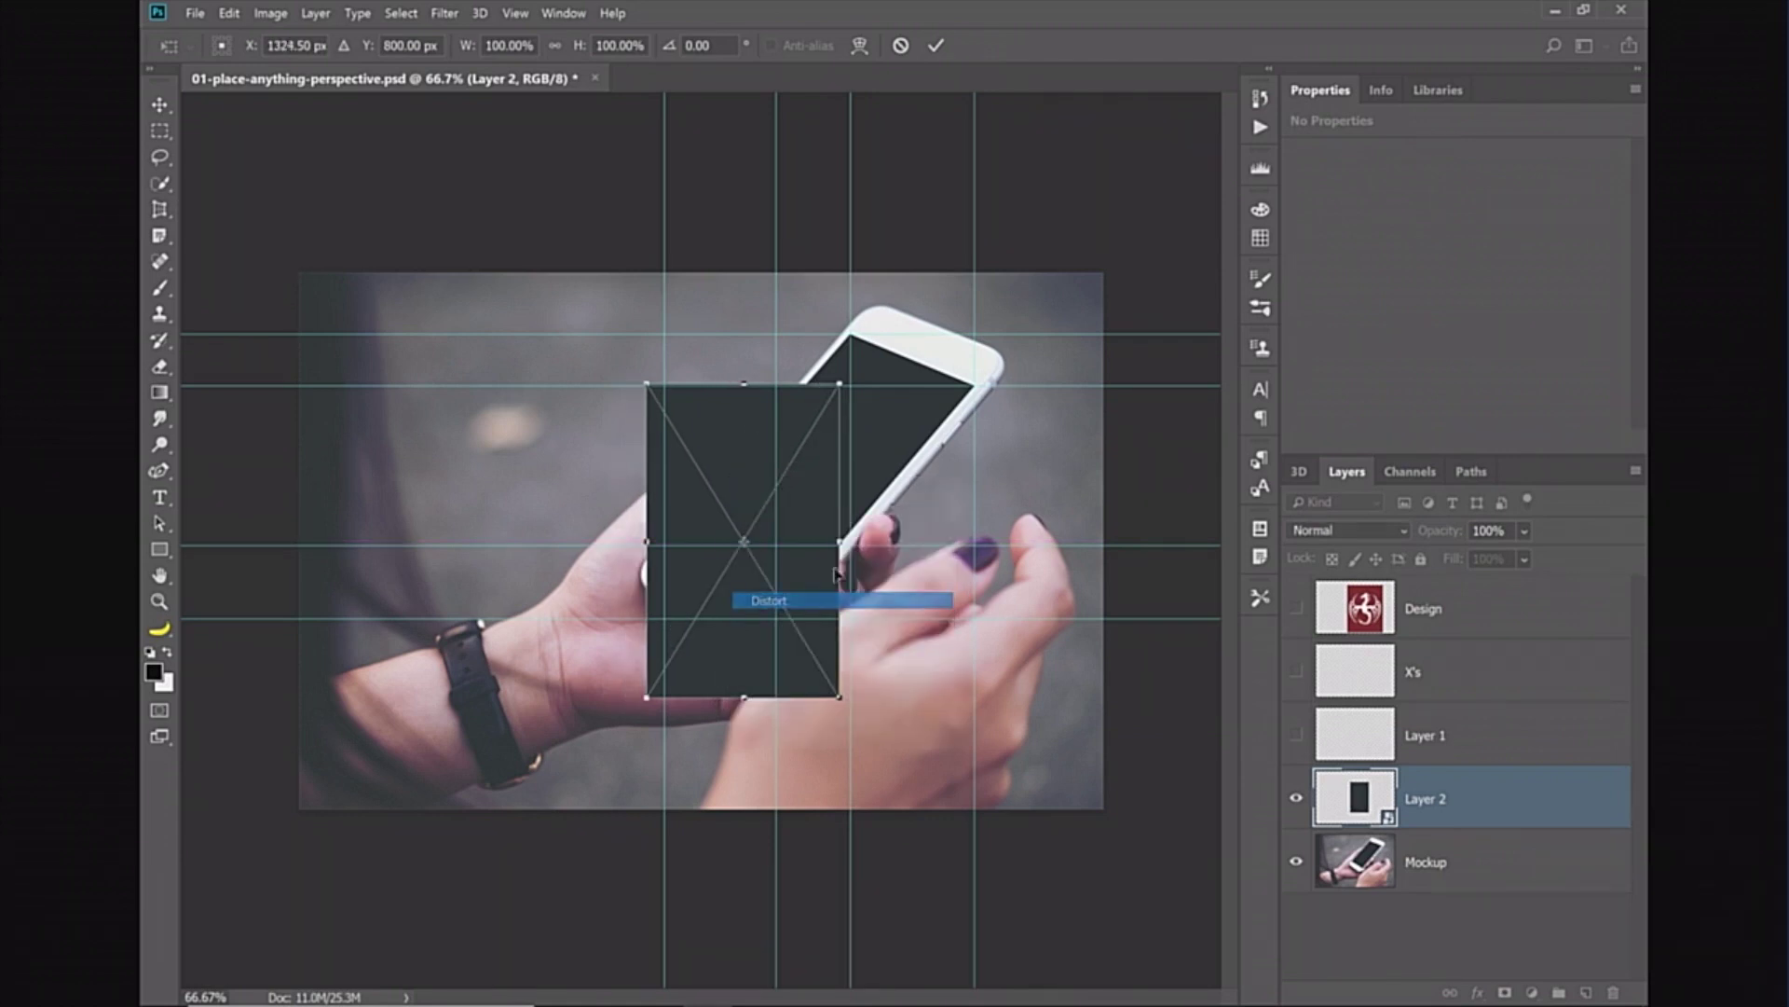
left_click_drag(819, 449, 947, 455)
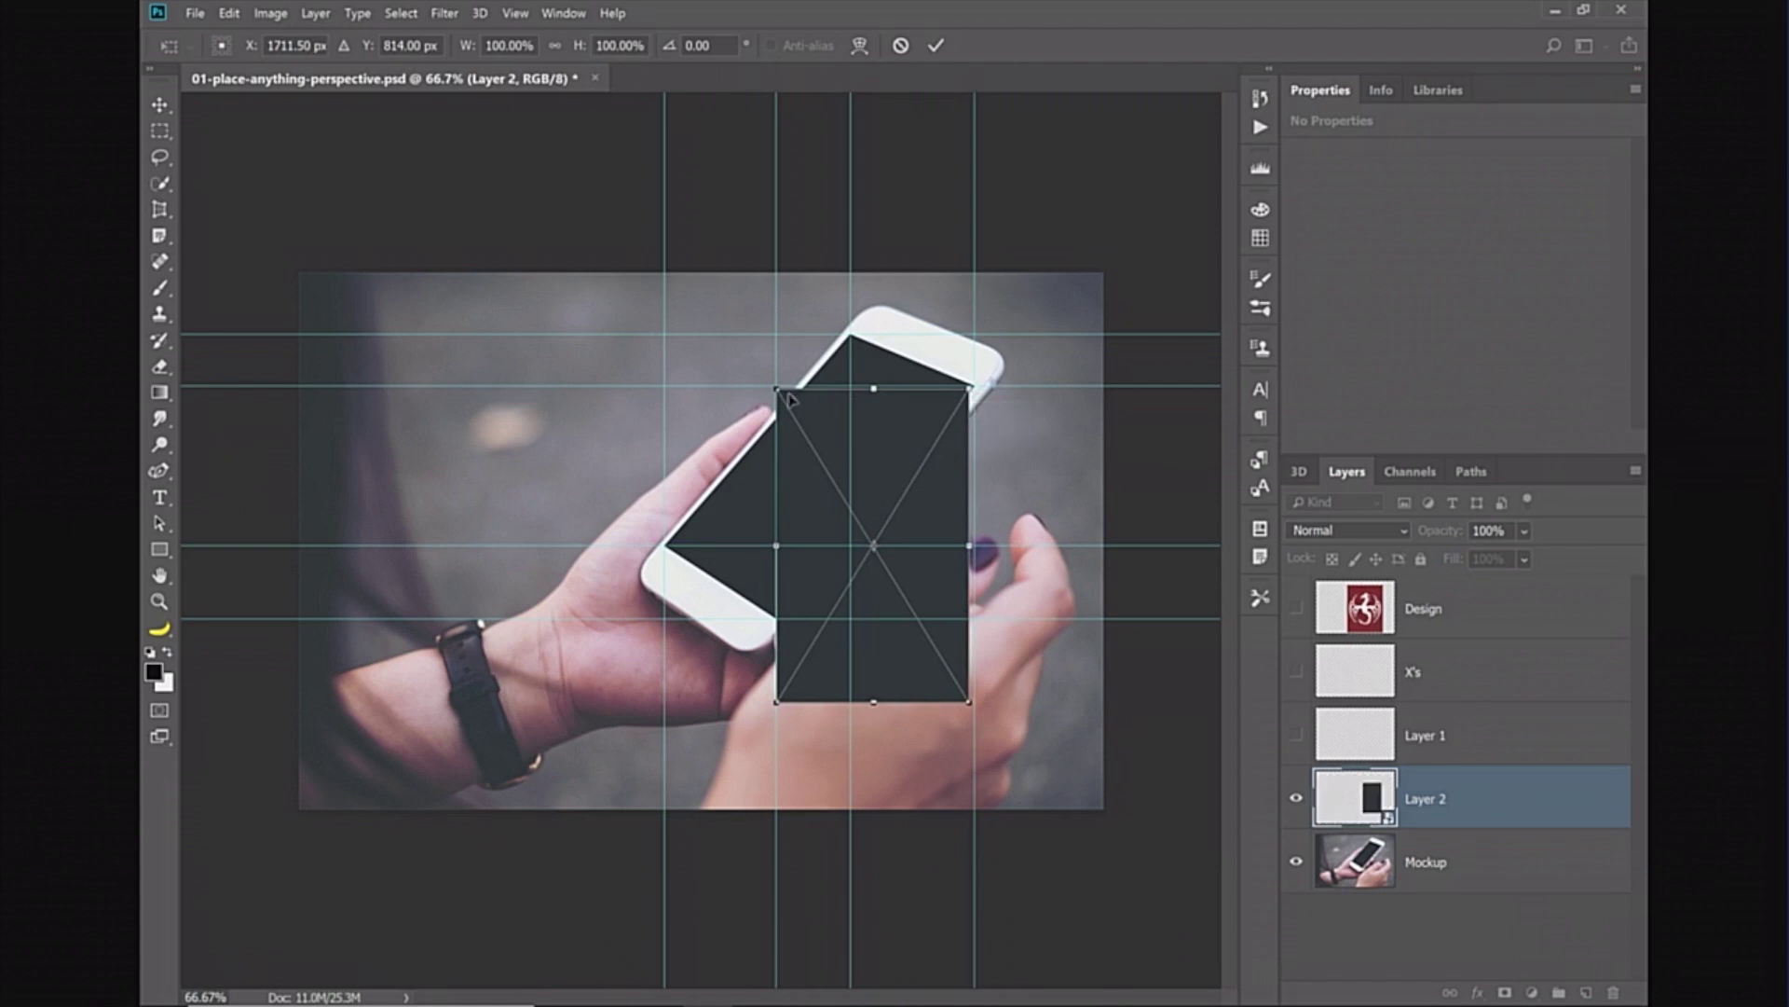
mouse_move(846, 352)
left_mouse_down()
mouse_move(871, 322)
mouse_move(850, 333)
left_mouse_up()
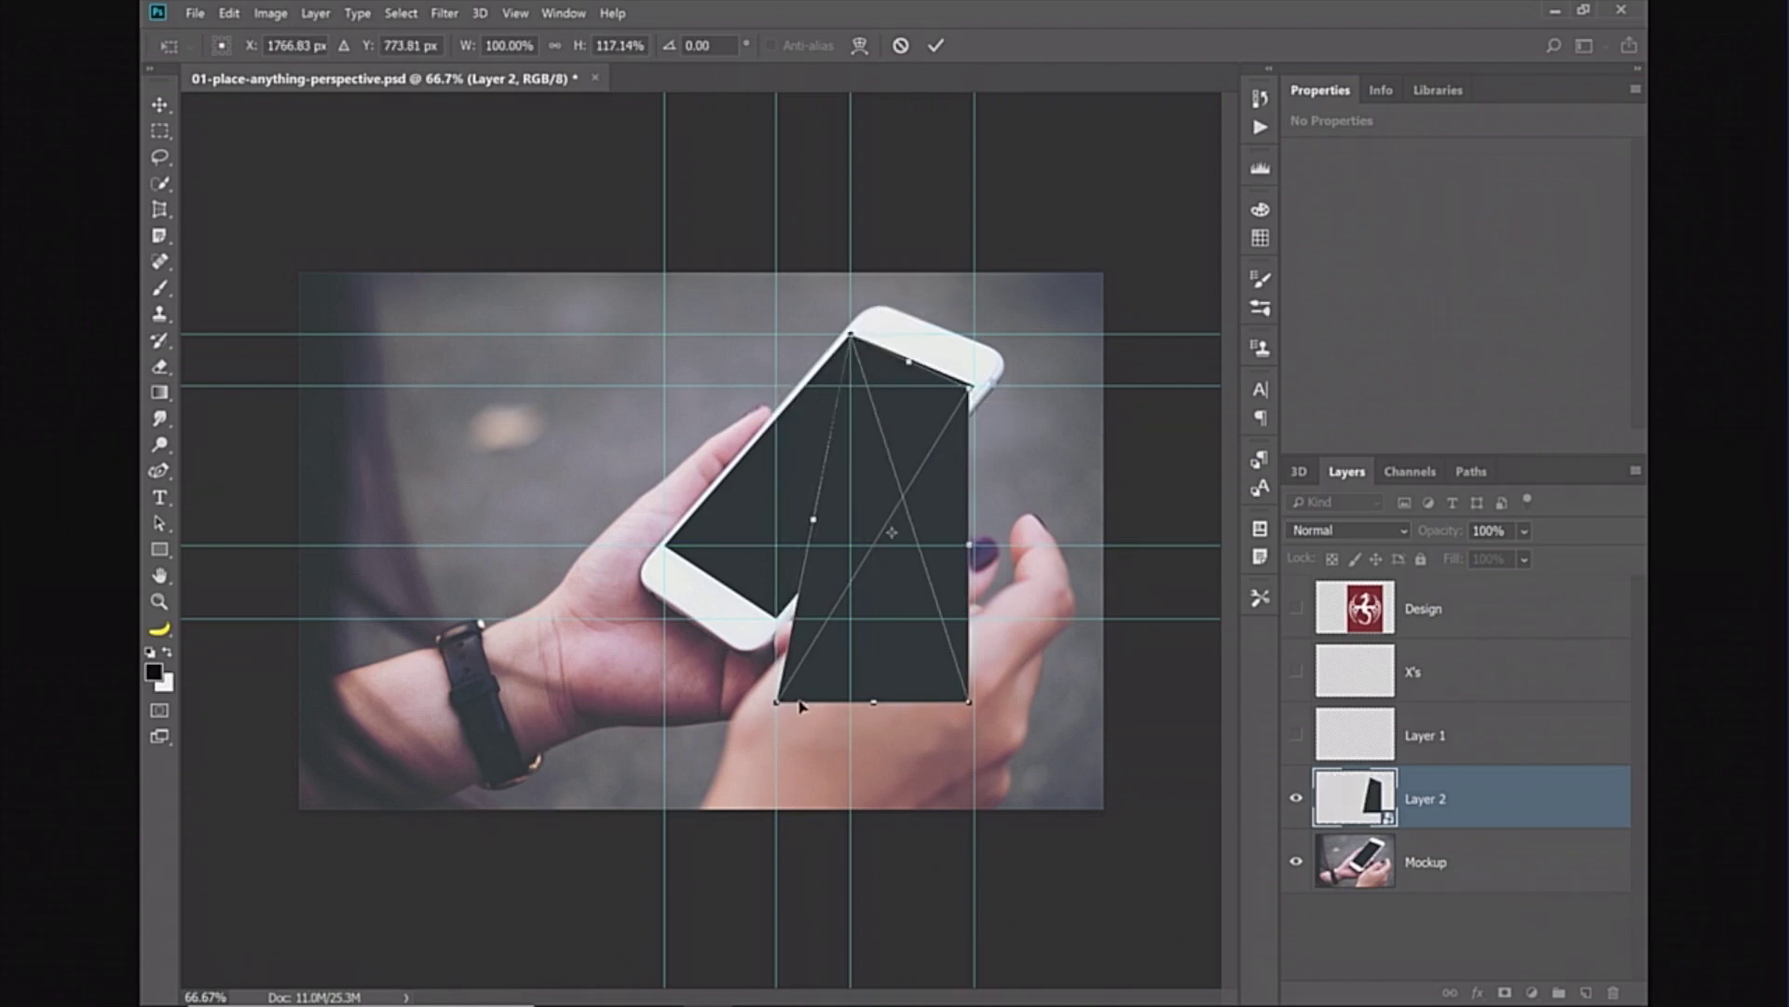
- Pin each rectangle corner to the screen's corners, commit the distortion, and hide guides
left_click_drag(777, 705, 664, 545)
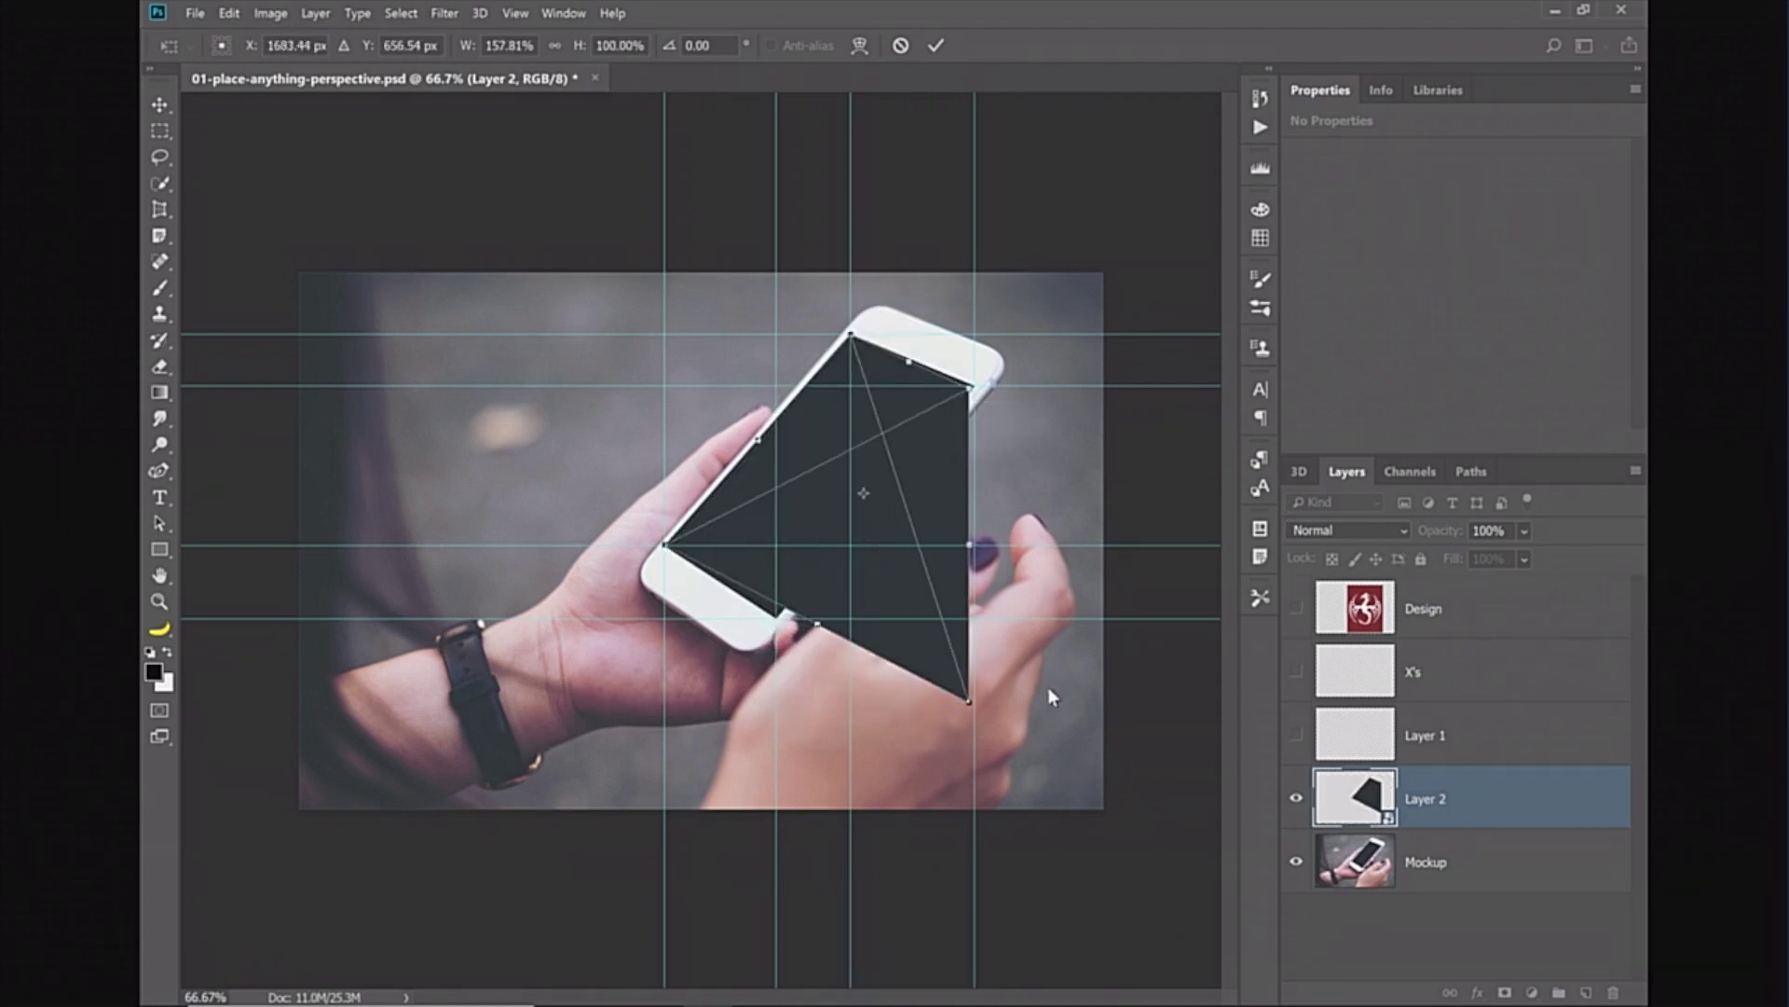
left_click_drag(969, 706, 783, 616)
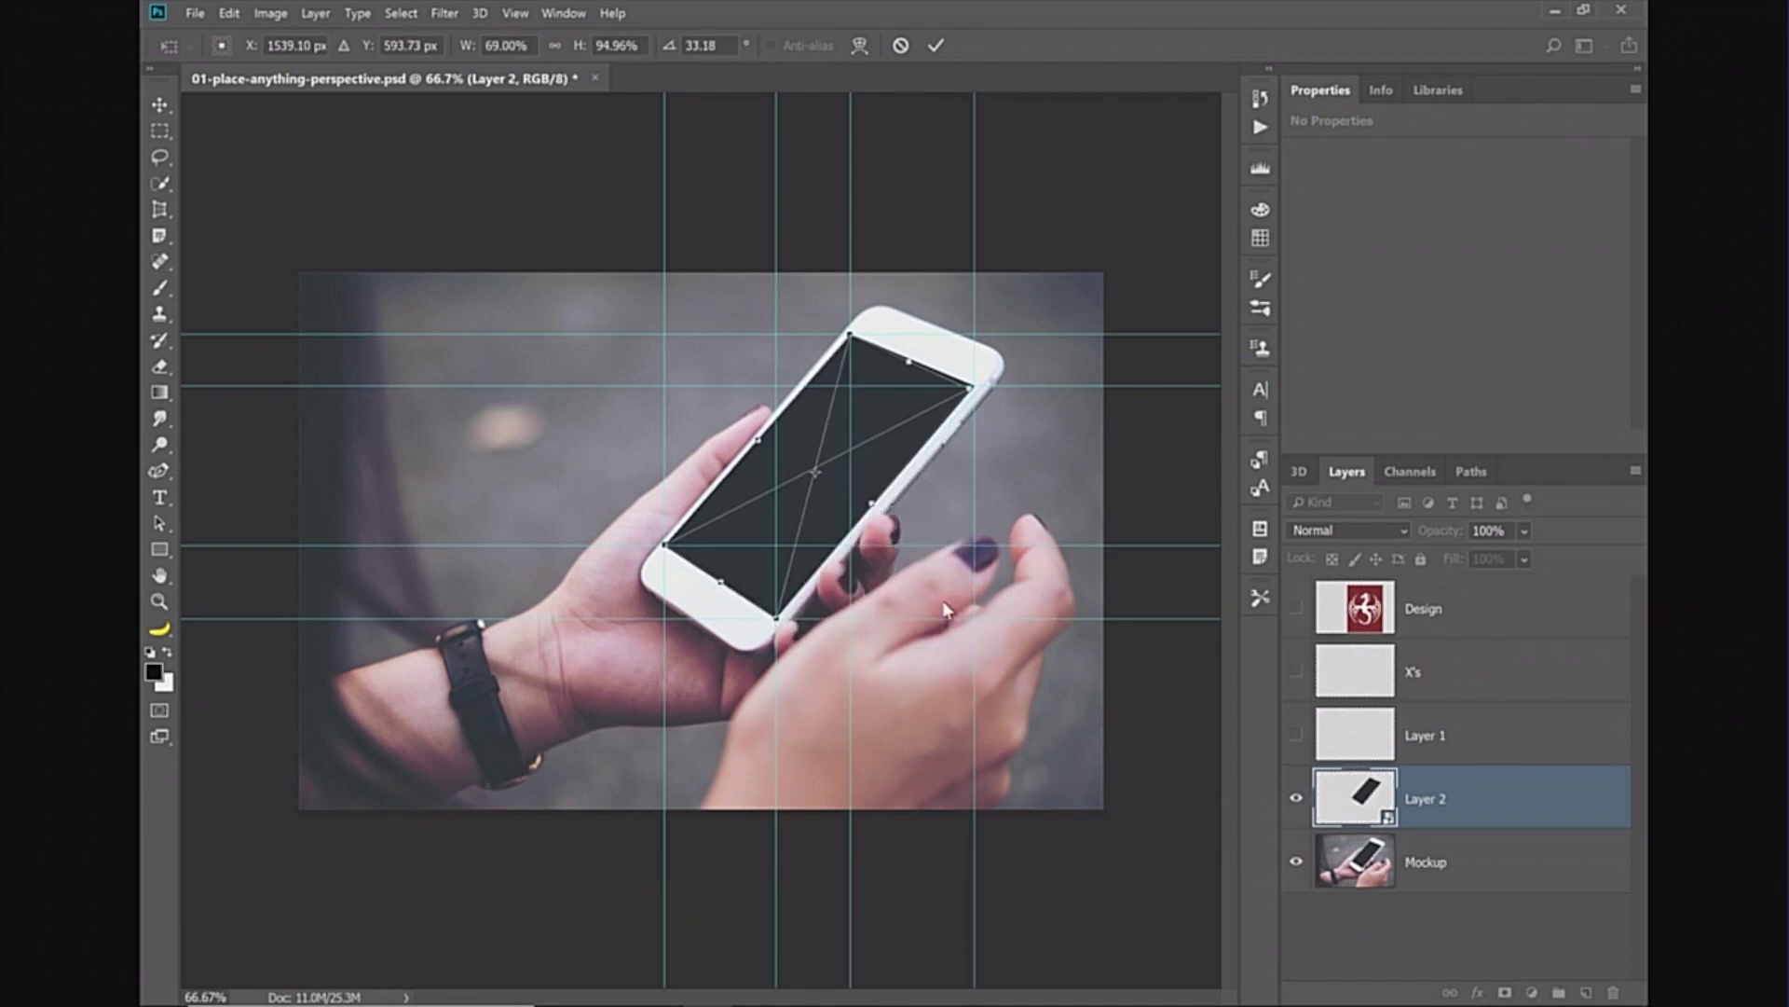
left_click_drag(967, 388, 975, 384)
left_click_drag(853, 329, 849, 333)
left_click_drag(668, 542, 664, 544)
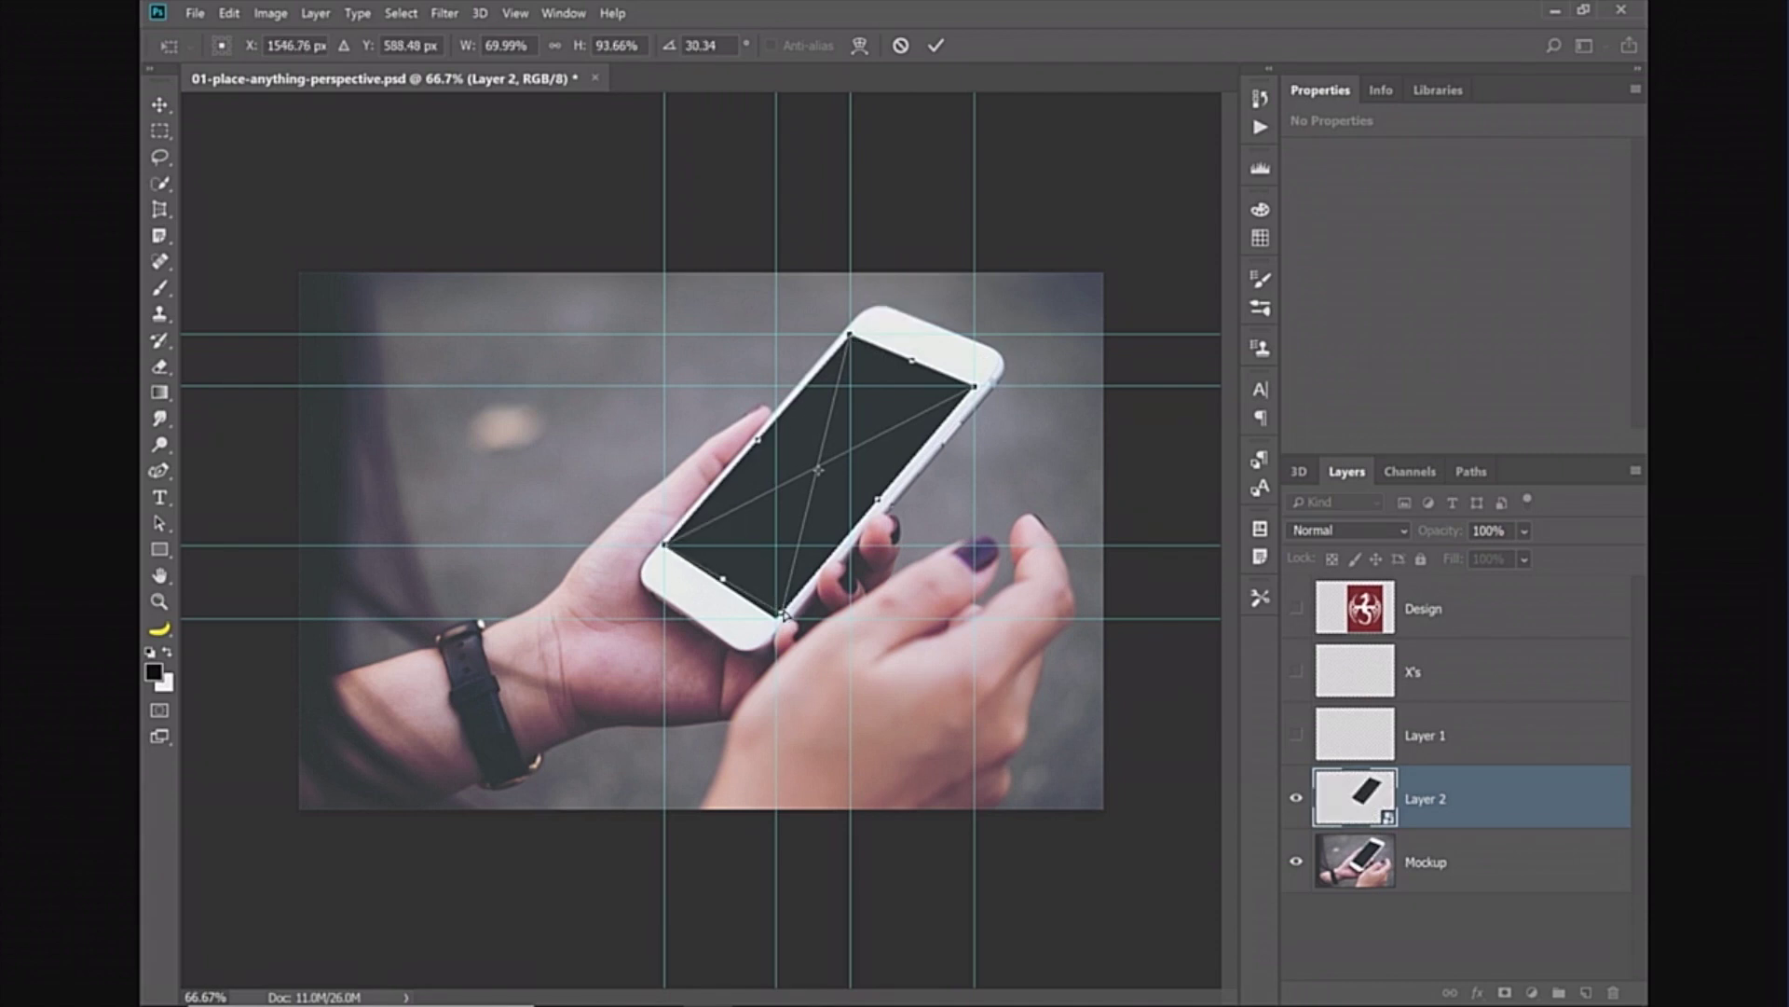
left_click_drag(781, 614, 777, 617)
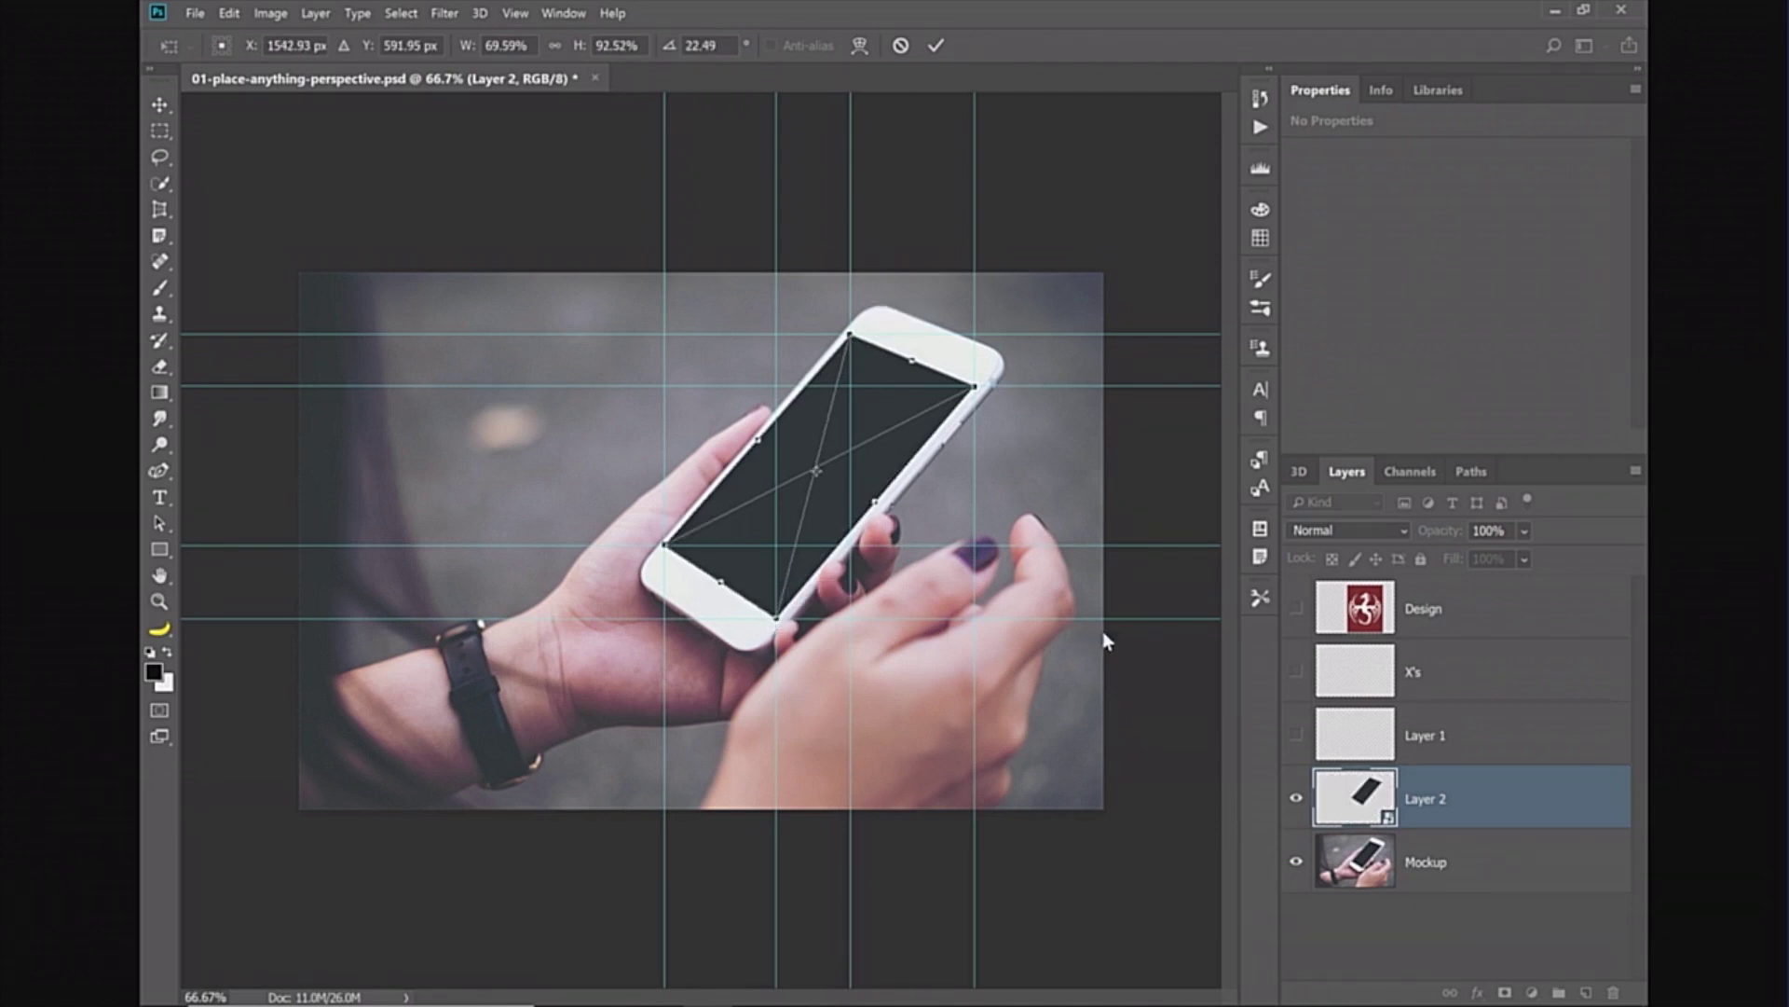
key("Return")
key("ctrl+semicolon")
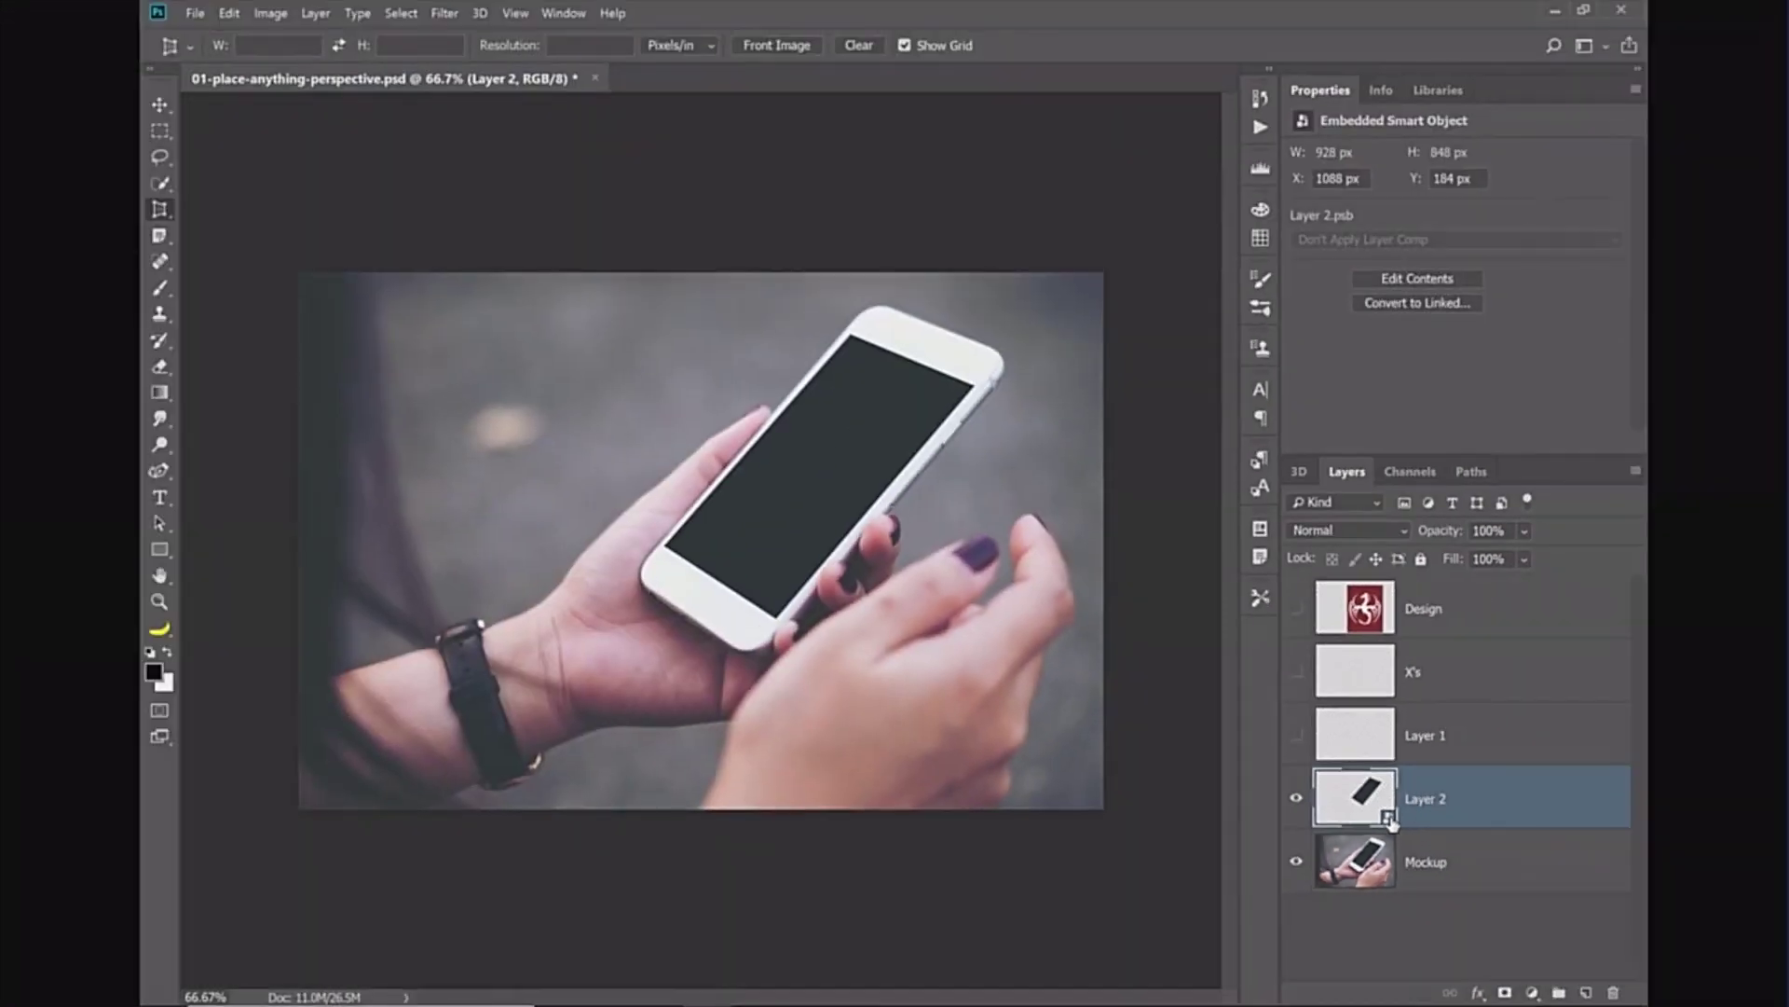
- Open Layer 2's smart object contents as the Layer 2.psb document
double_click(1349, 782)
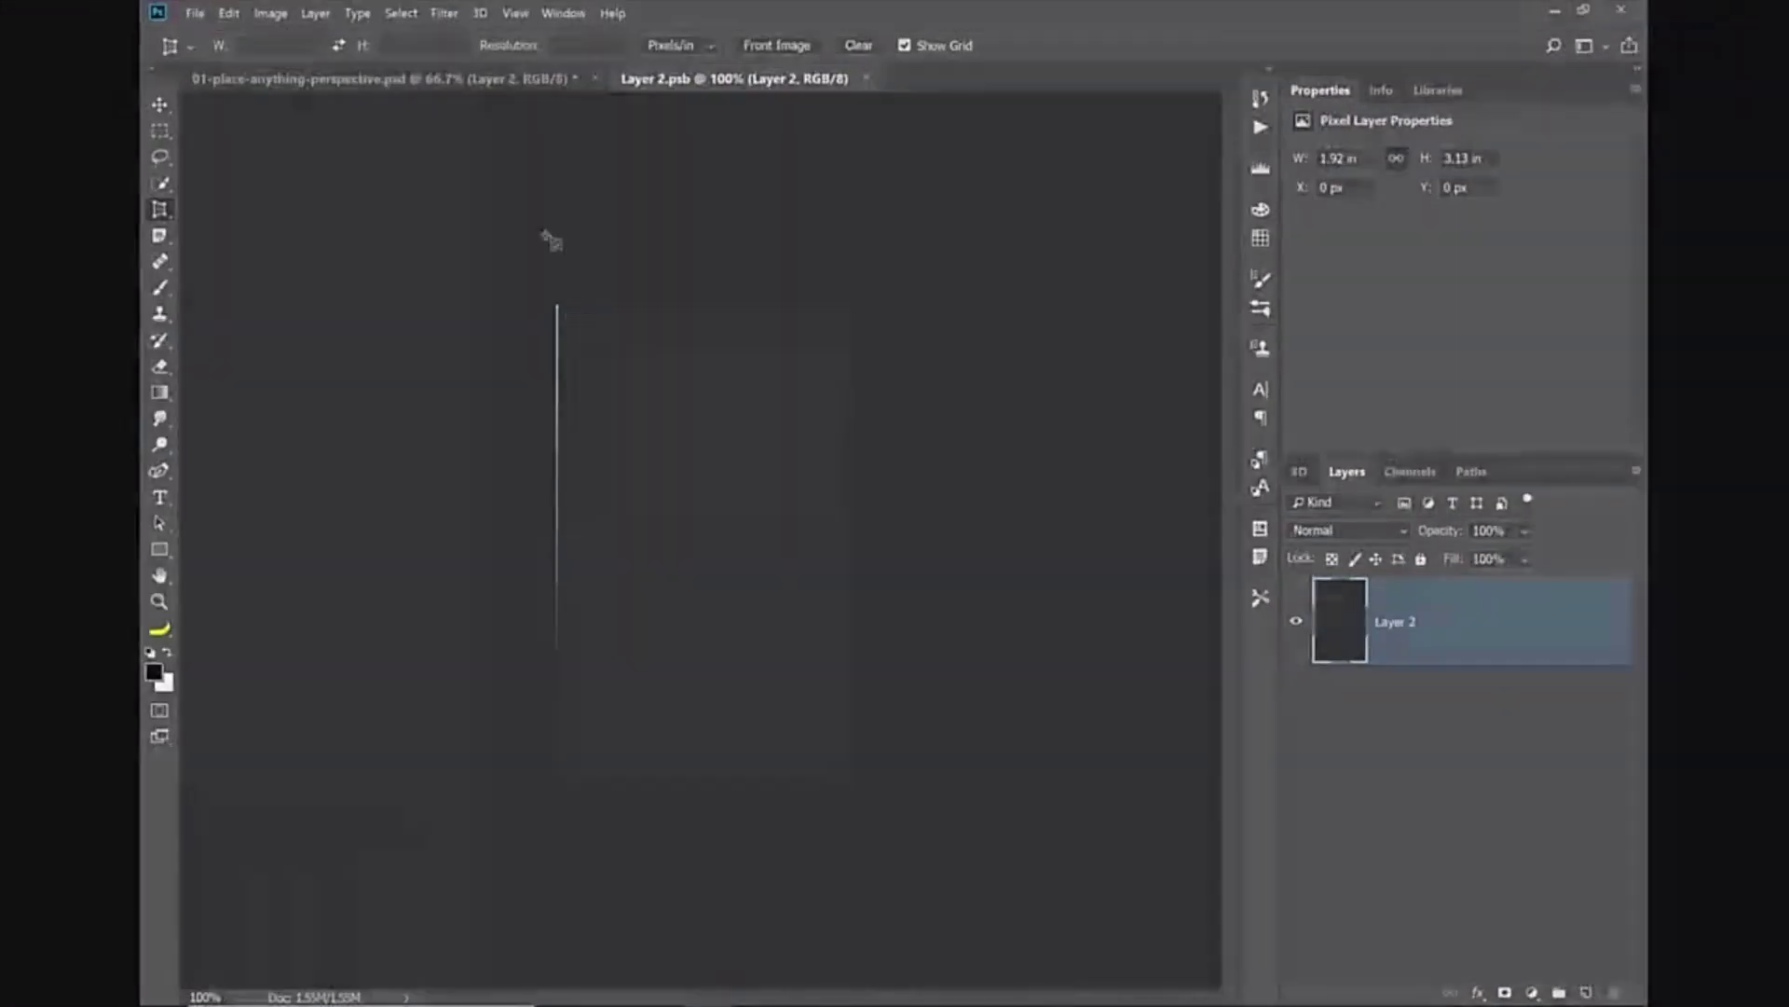
- Show the Design layer in the mockup and drag it into Layer 2.psb with the Move tool
left_click(504, 77)
left_click(160, 104)
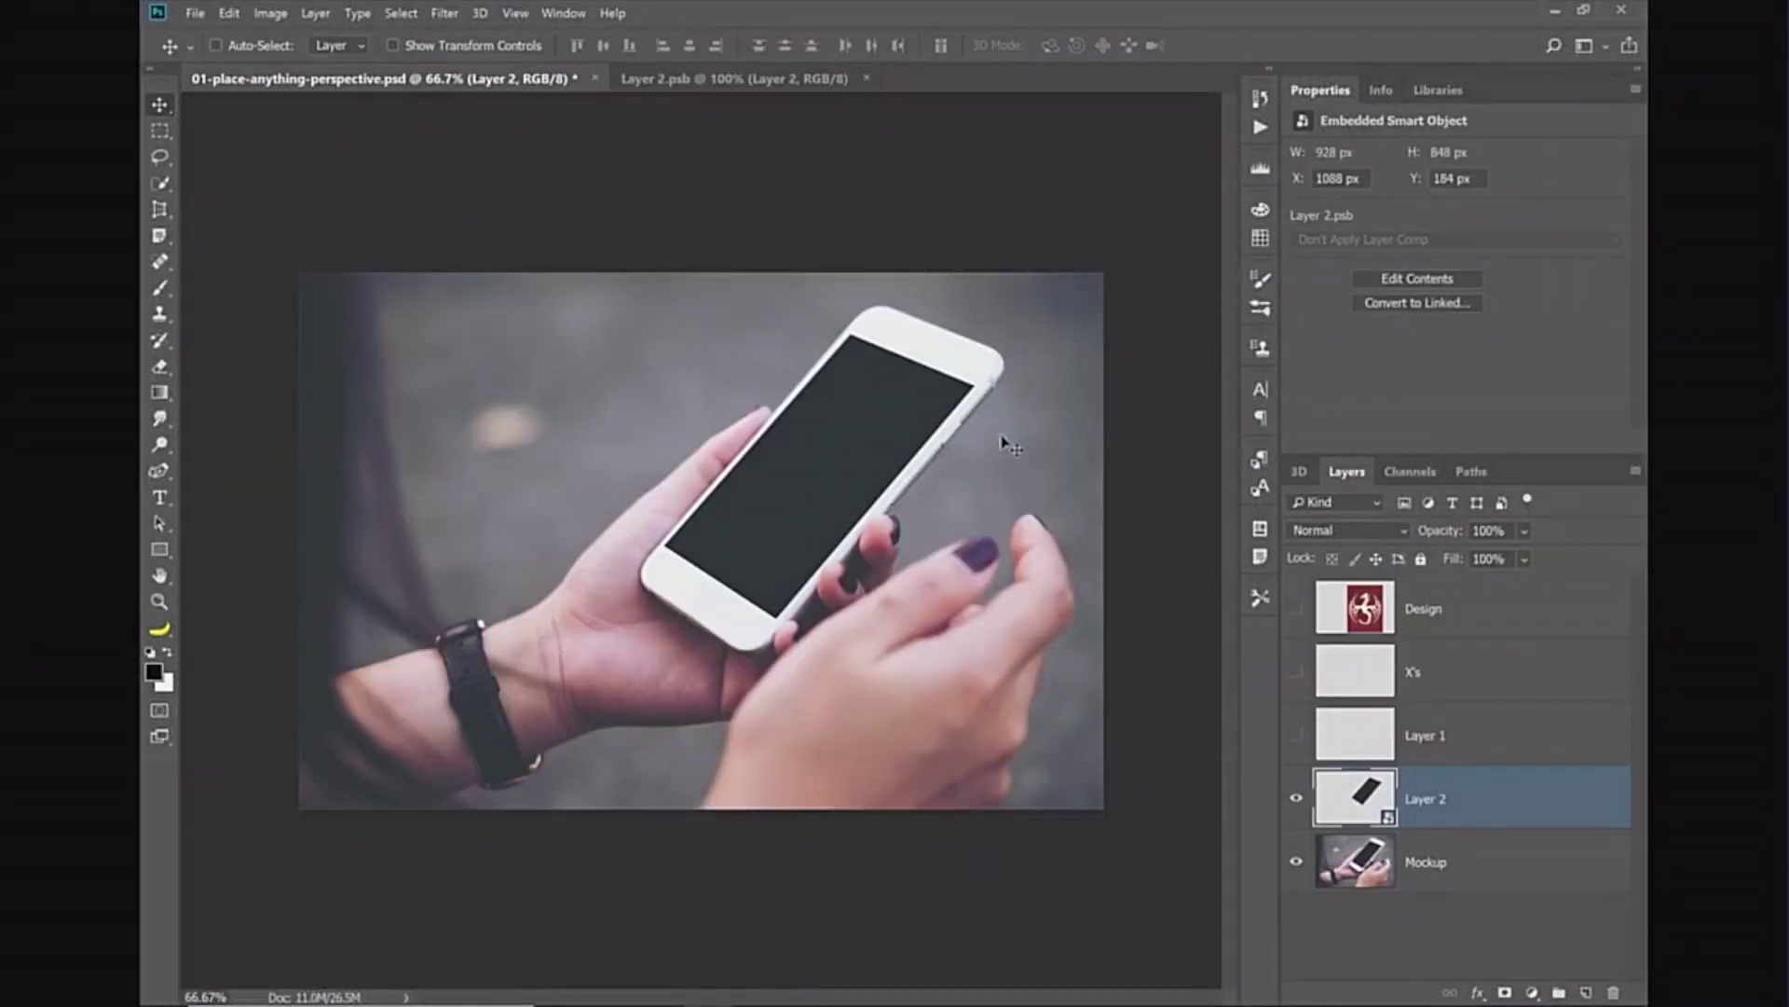
left_click(1295, 608)
left_click(1423, 608)
left_click_drag(817, 543, 764, 582)
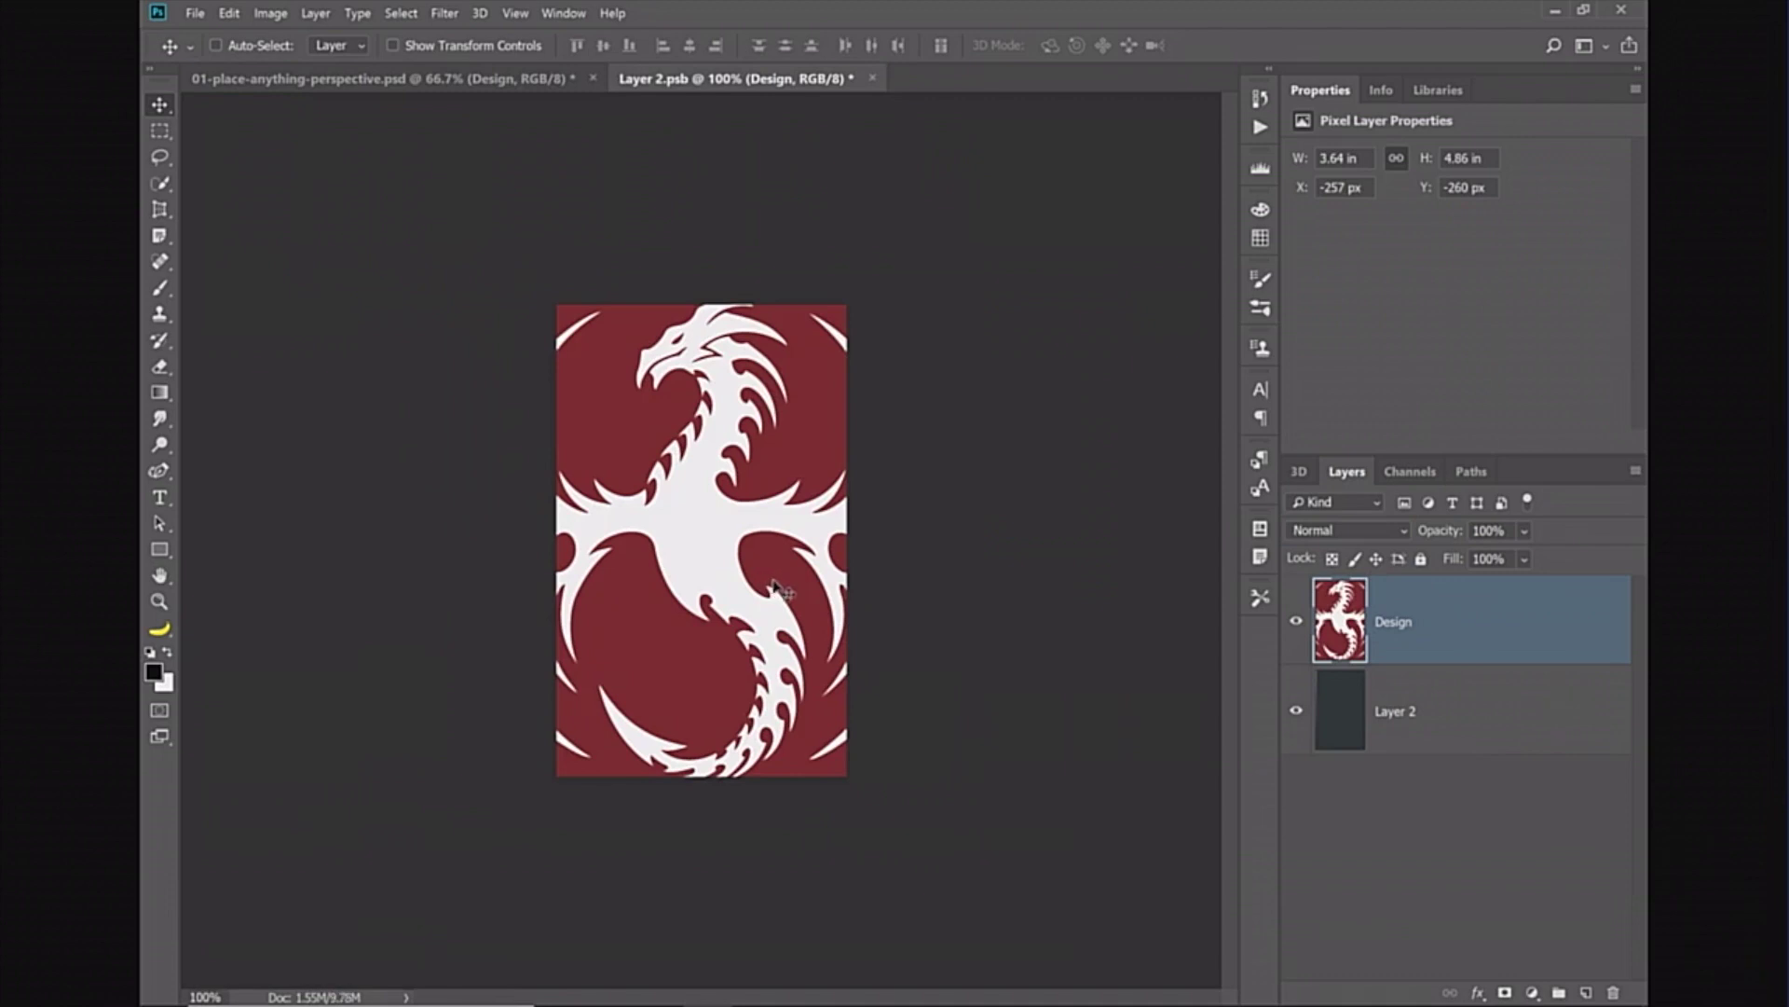
- Scale the dragon design down to fit the screen and save Layer 2.psb
key("ctrl+t")
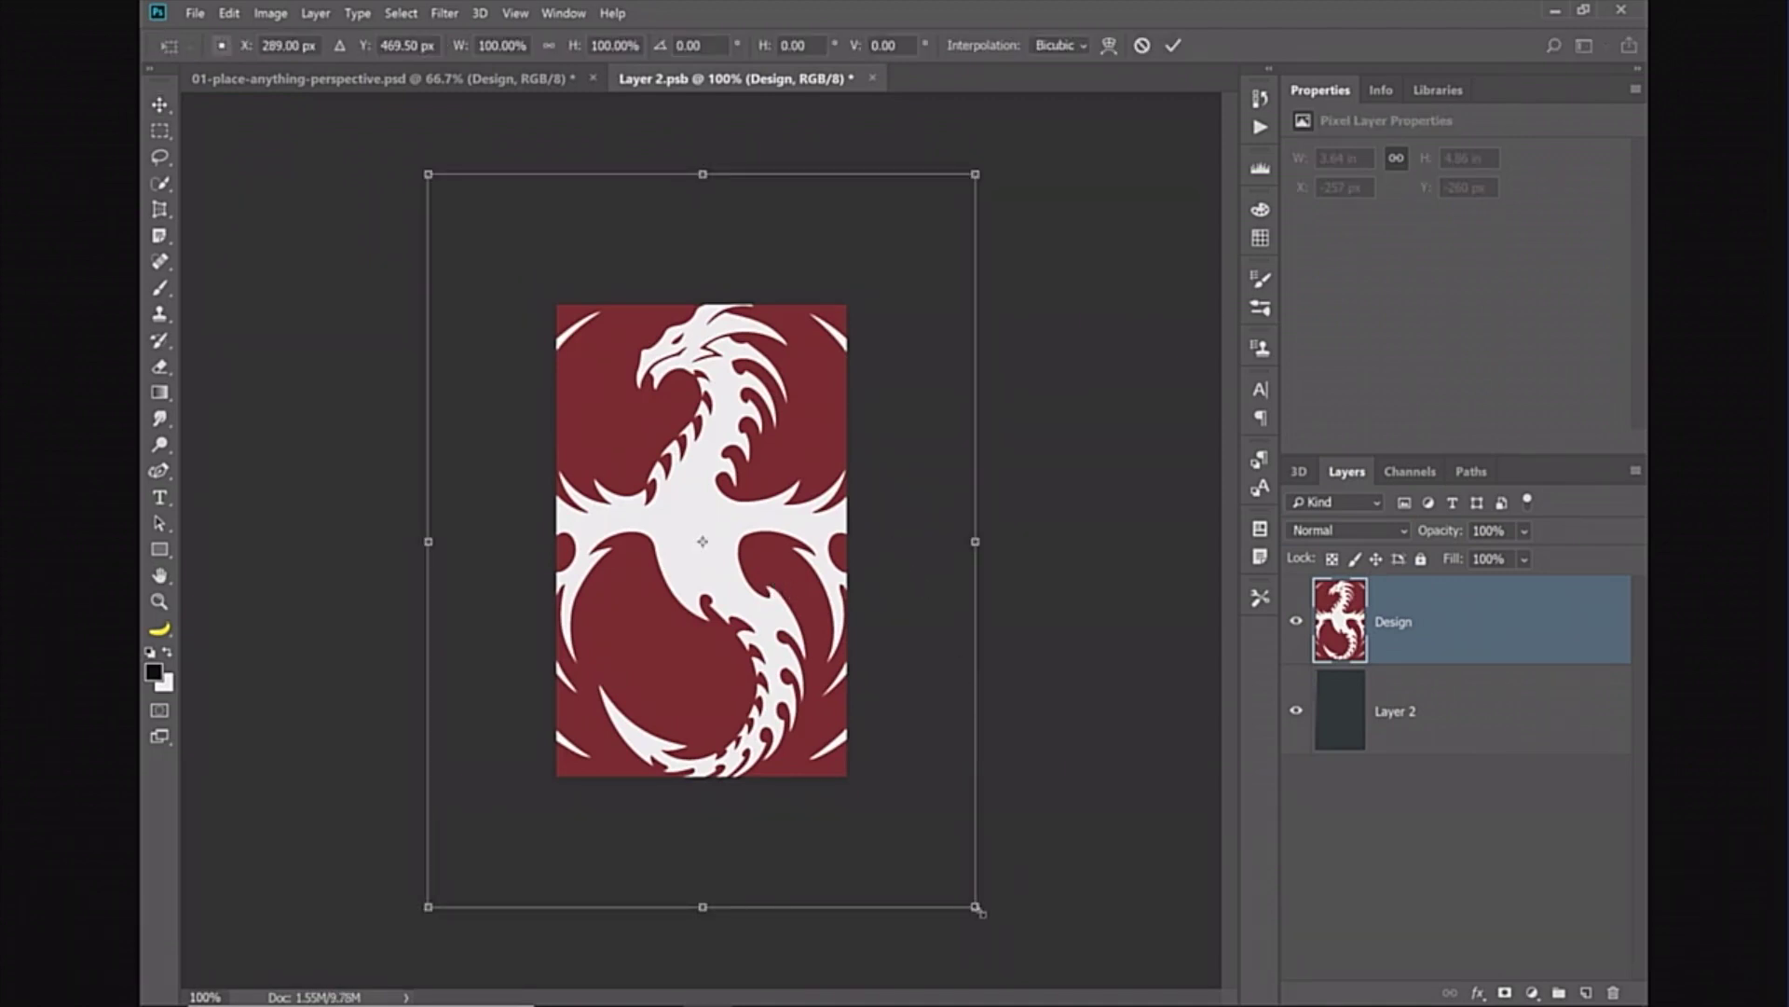
left_click_drag(975, 905, 838, 746)
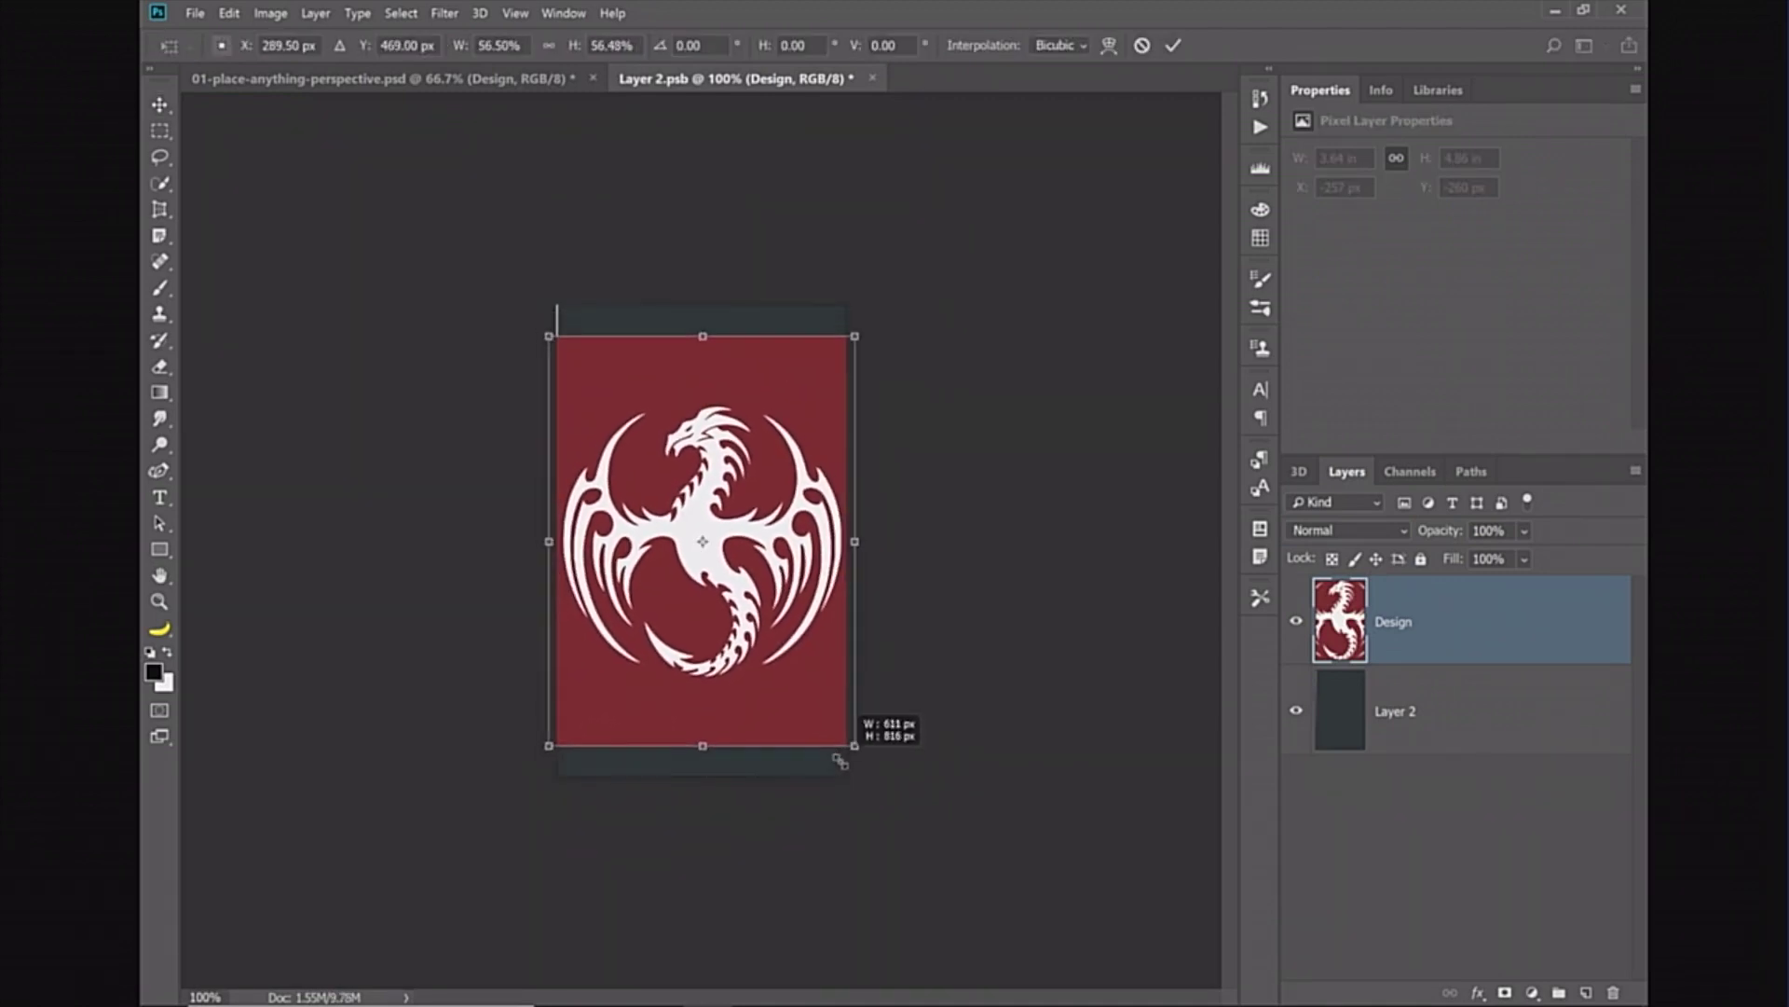
key("Return")
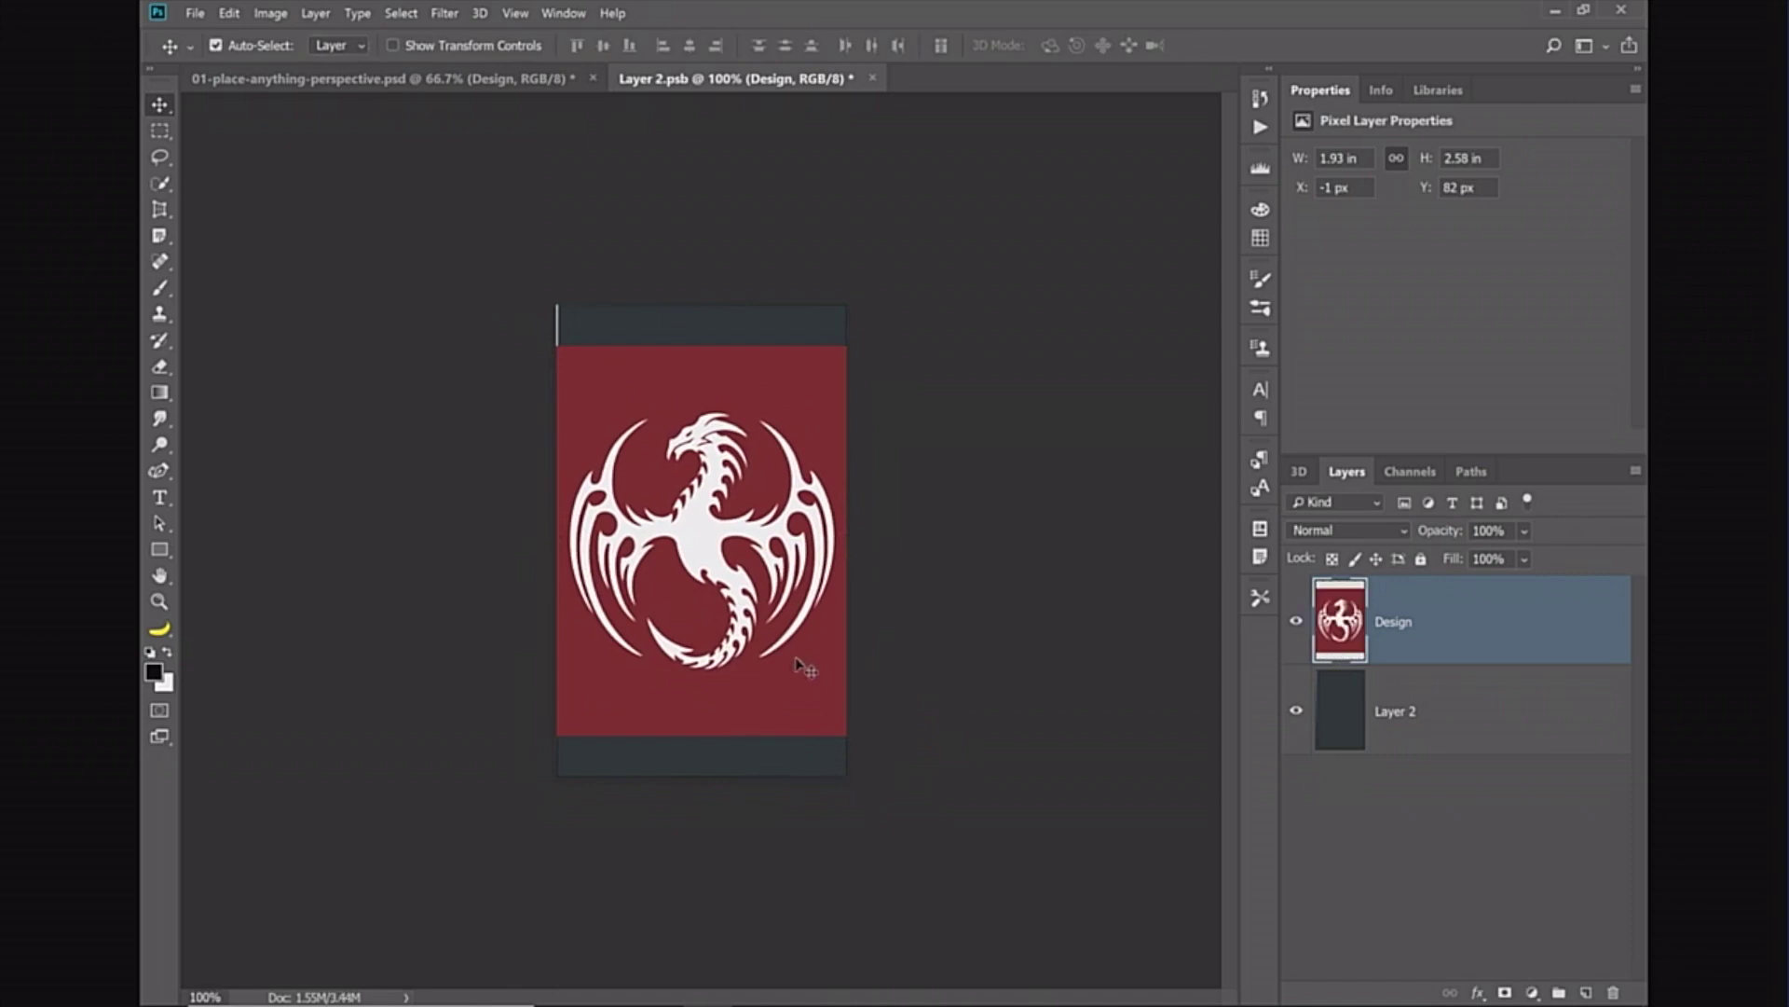
key("ctrl+s")
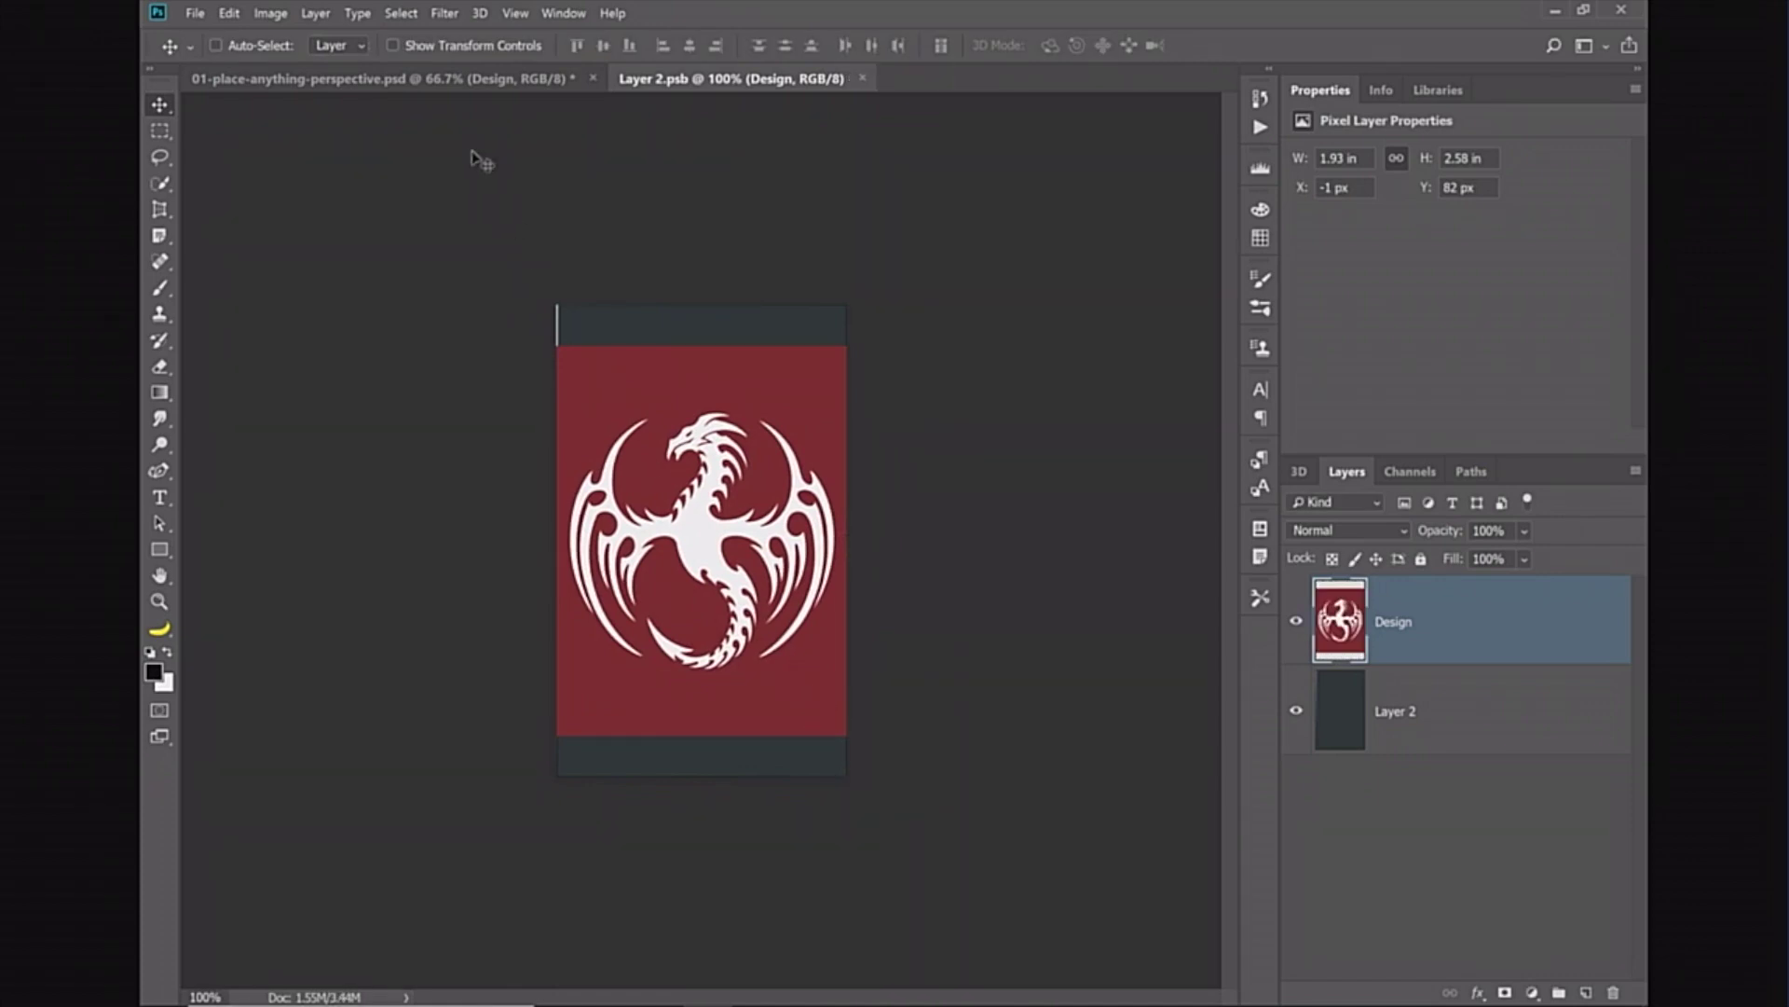
- Hide the original Design layer in the mockup and reopen the screen smart object
left_click(494, 82)
left_click(1296, 608)
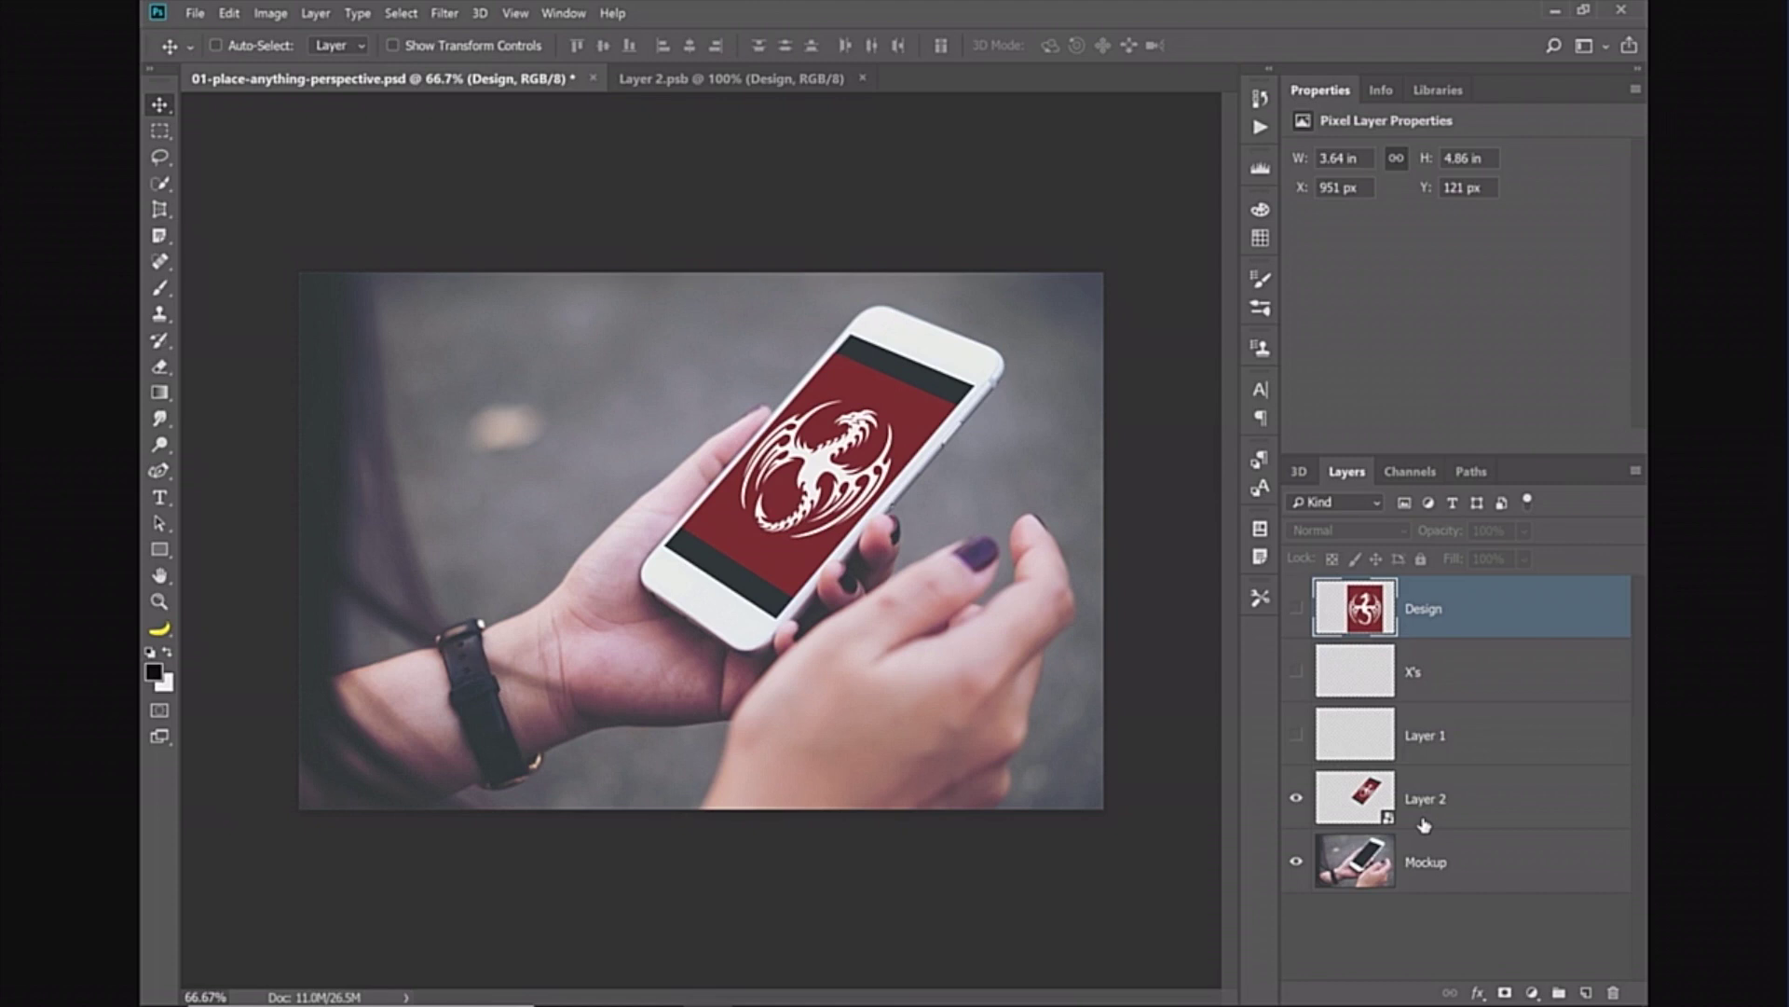
double_click(1330, 809)
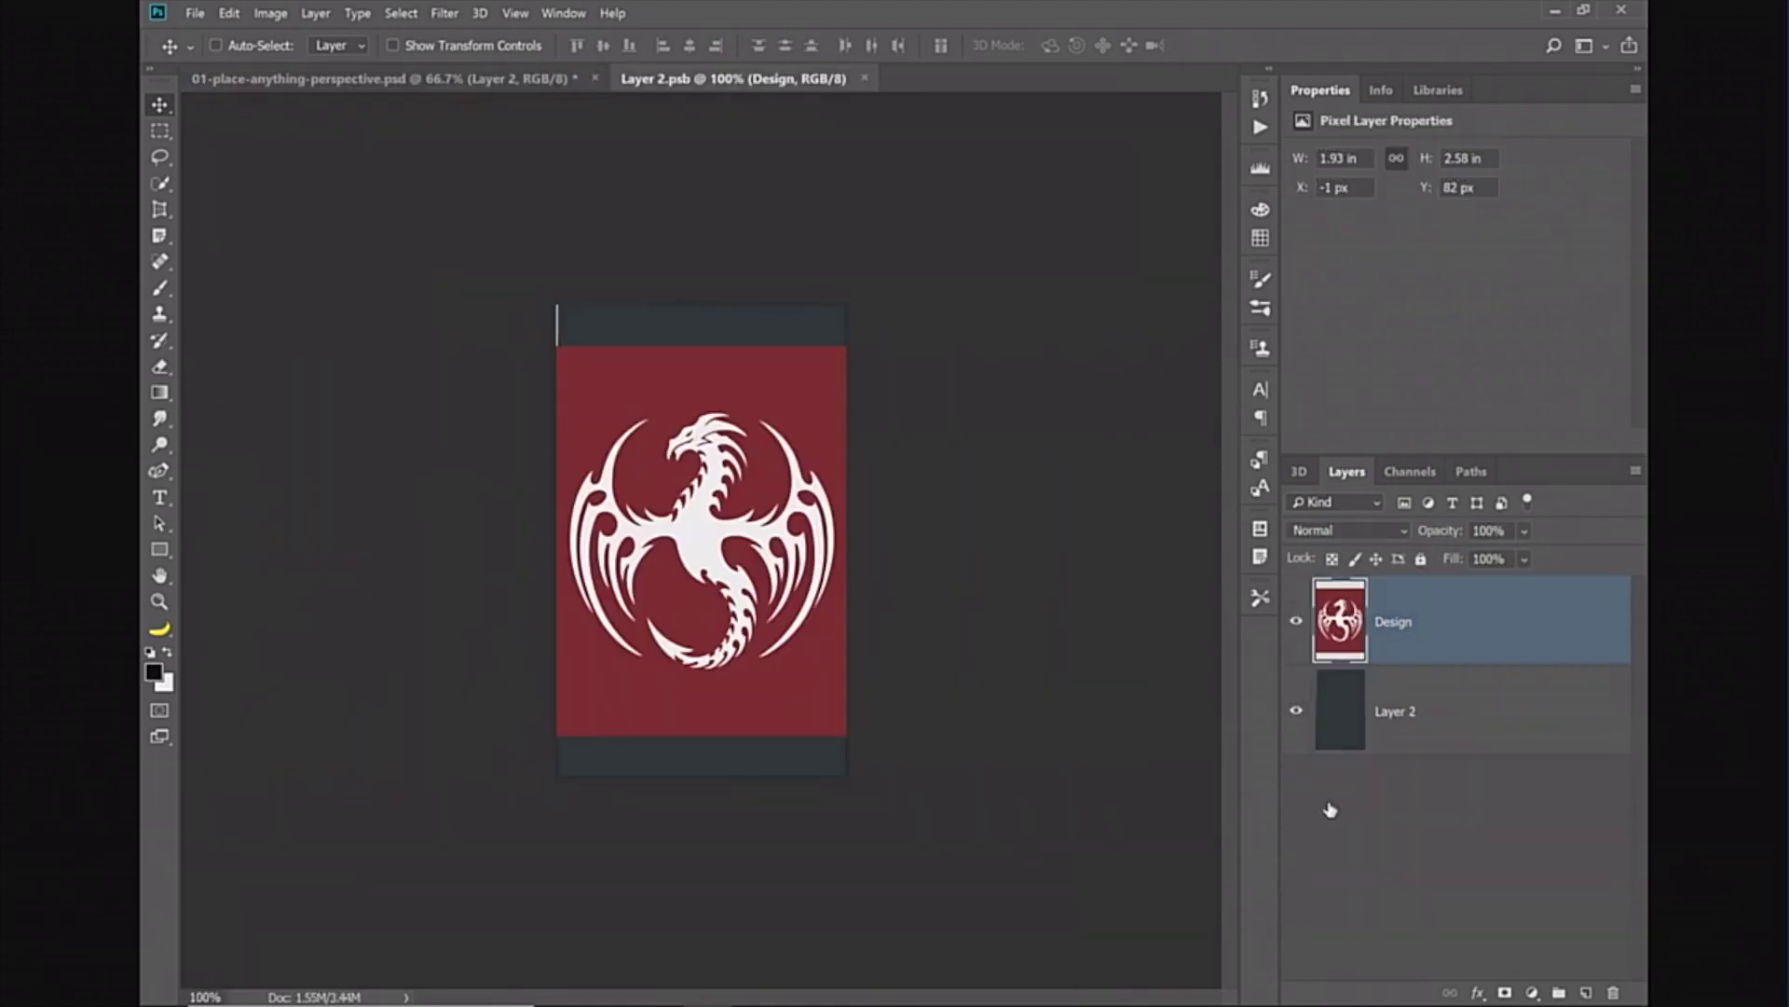
- Drop the Libraries stock portrait into Layer 2.psb, enlarge and centre her face, and save
left_click(1422, 93)
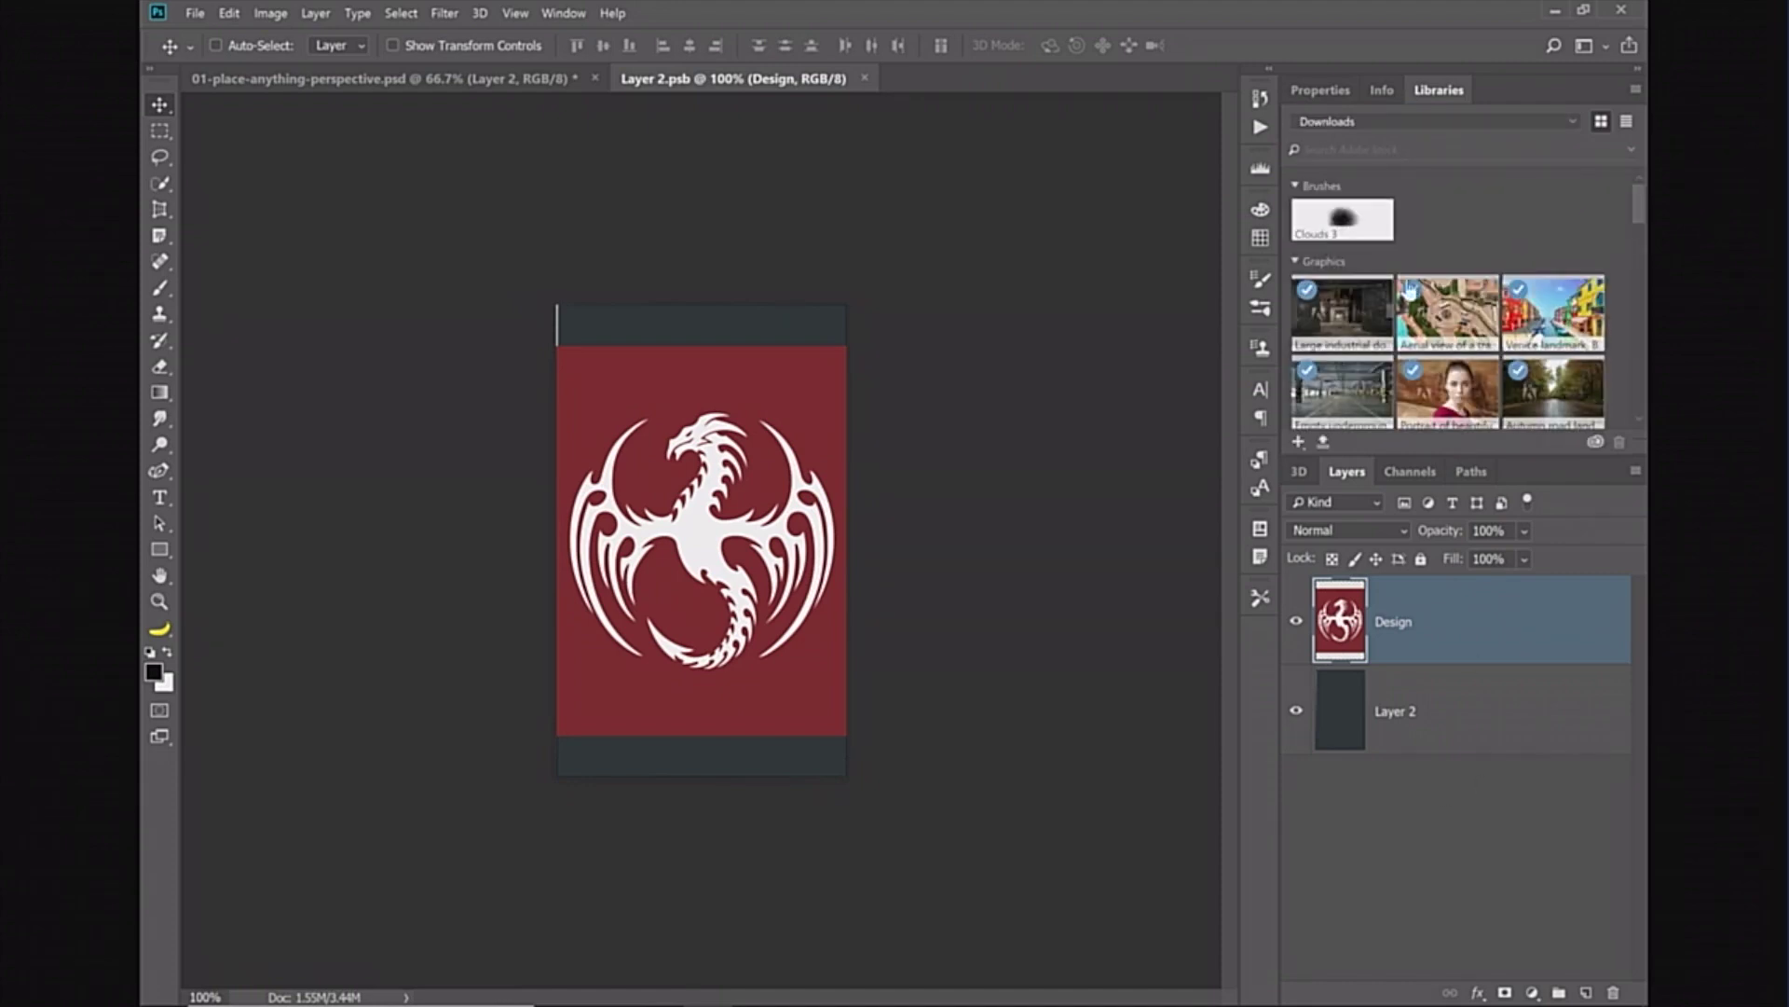
left_click_drag(1267, 376, 734, 539)
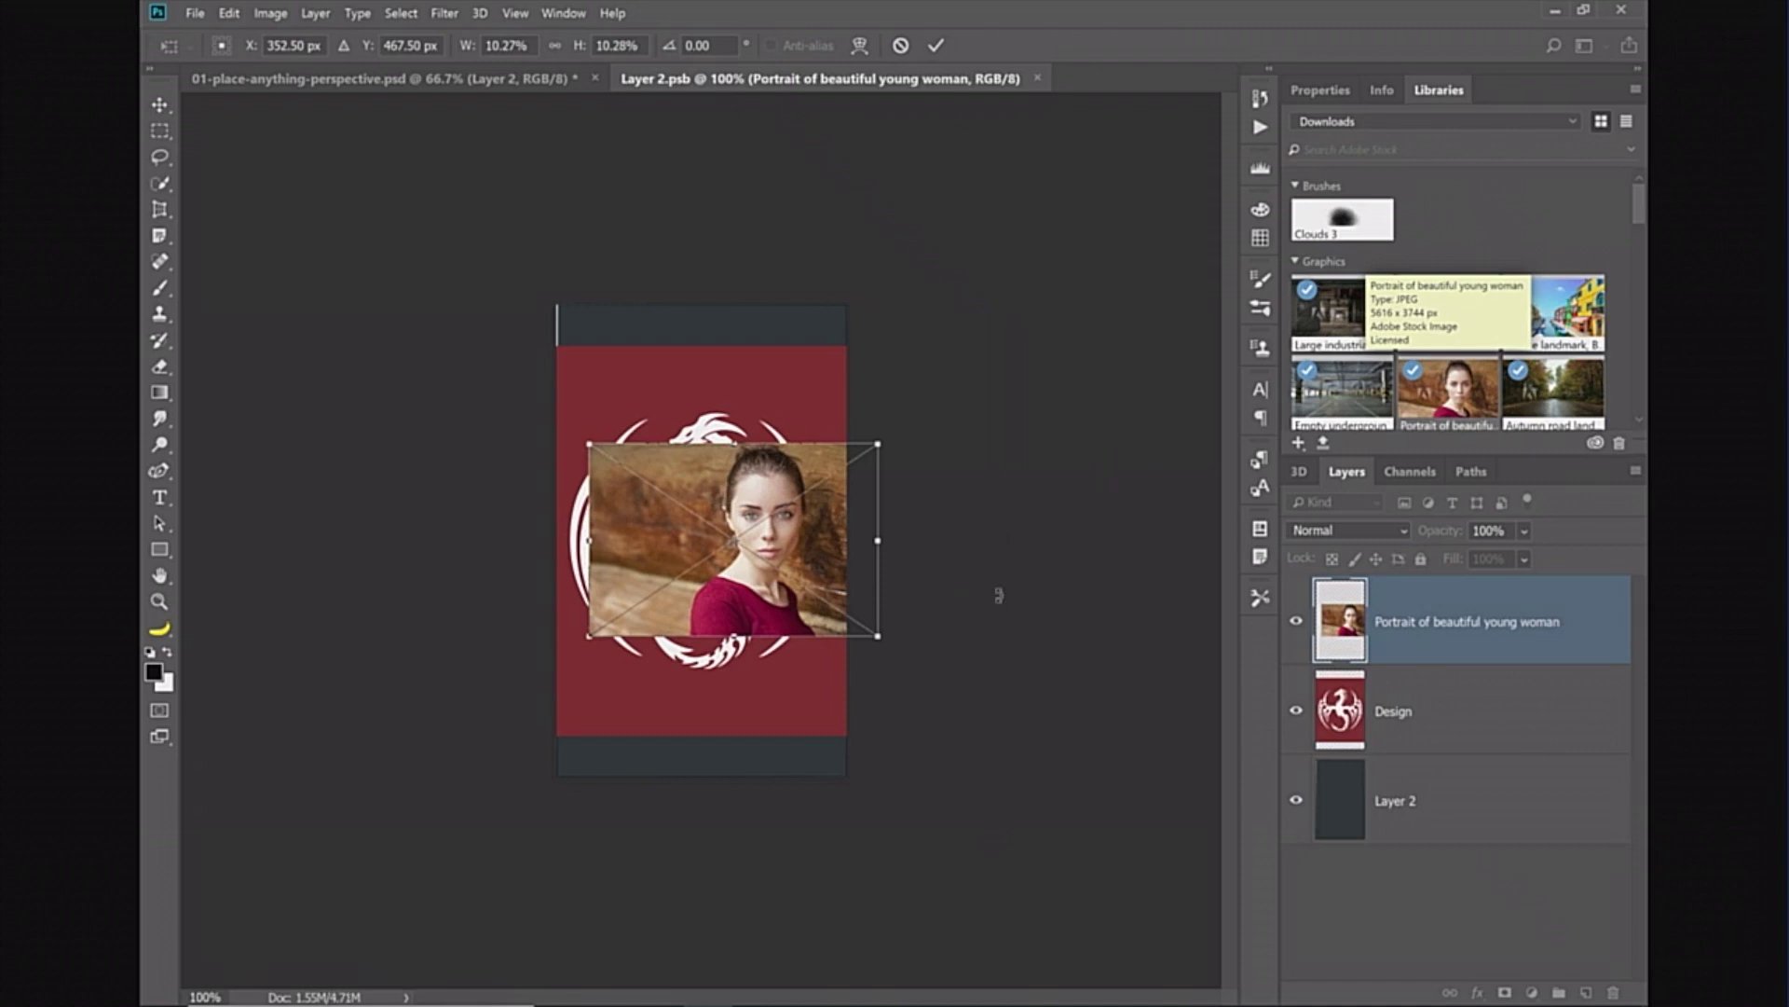
left_click_drag(876, 640, 1131, 799)
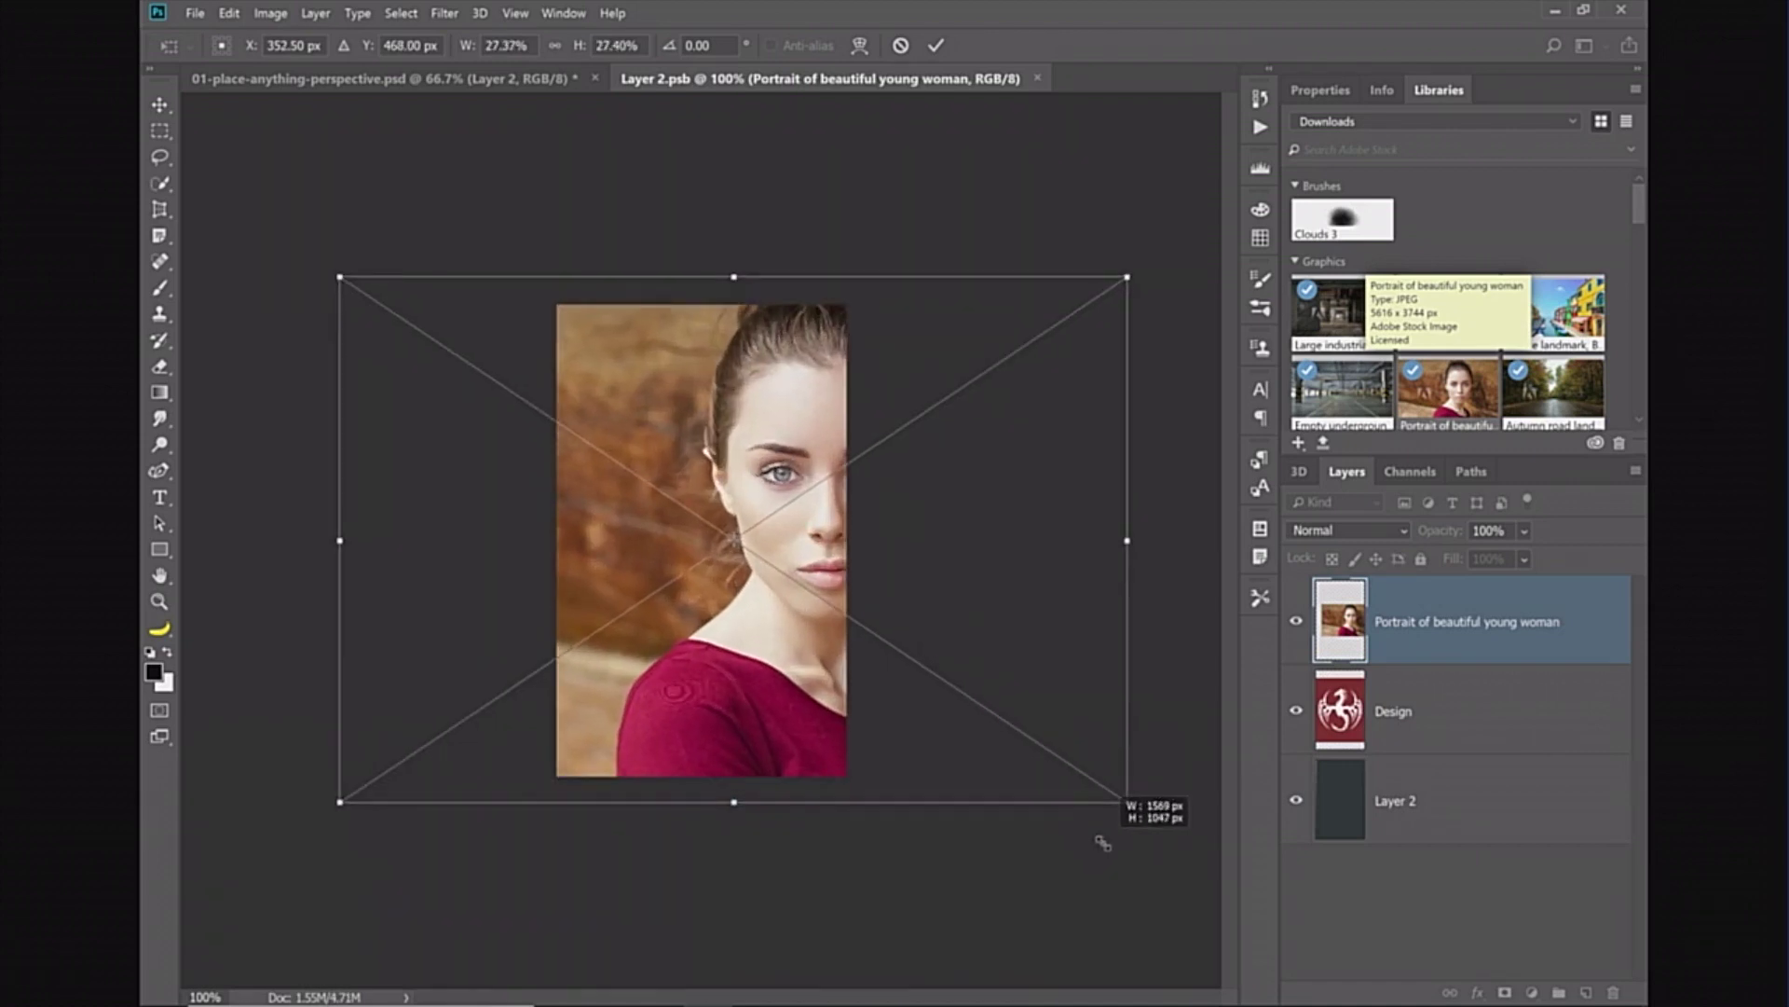
left_click_drag(1072, 548, 876, 550)
key("Return")
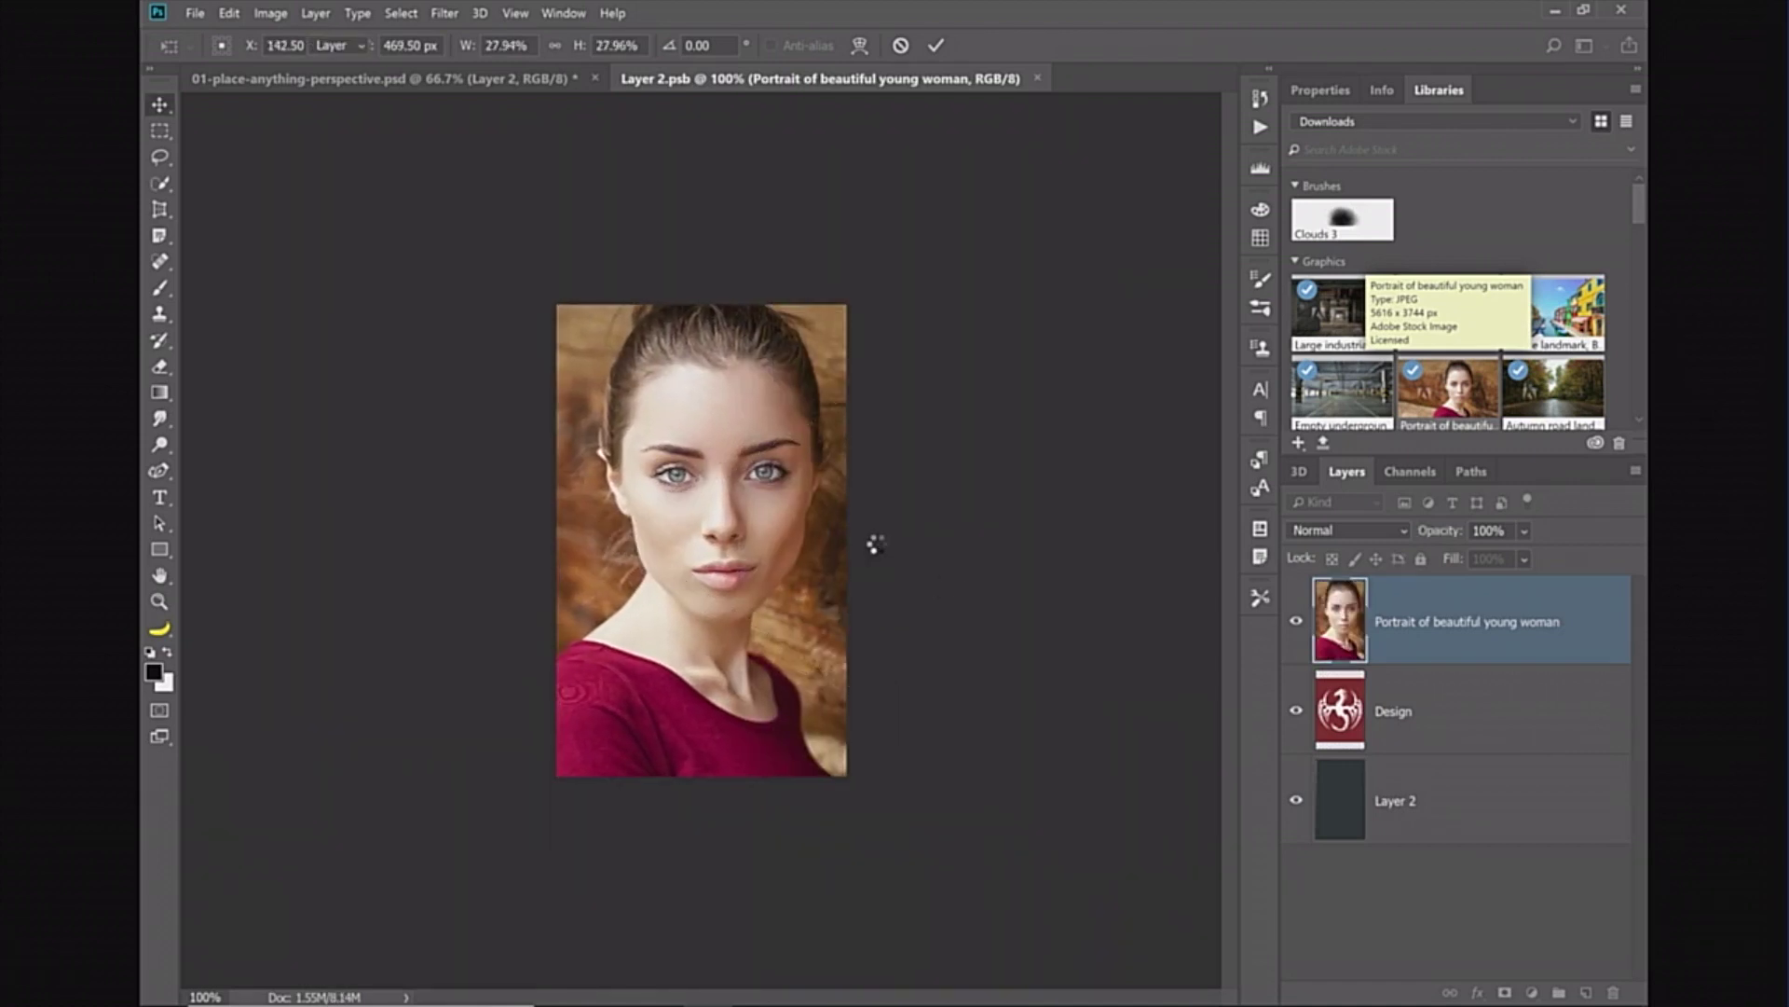
key("ctrl+s")
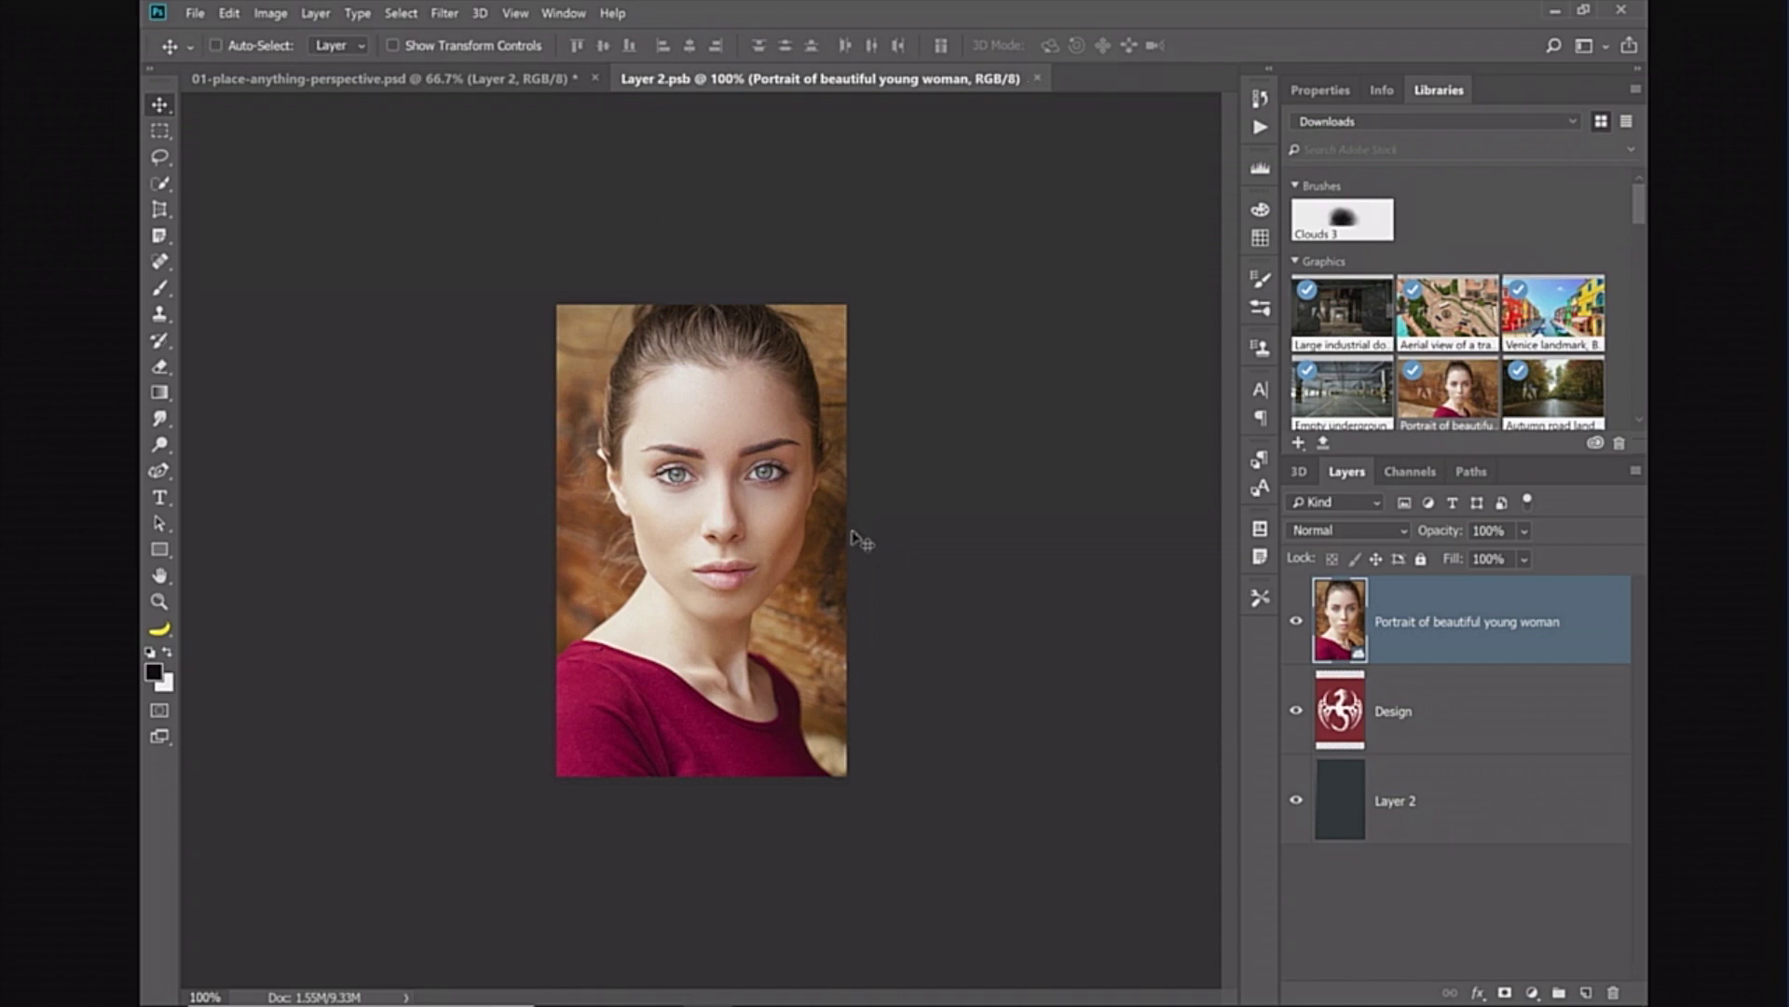
left_click(539, 78)
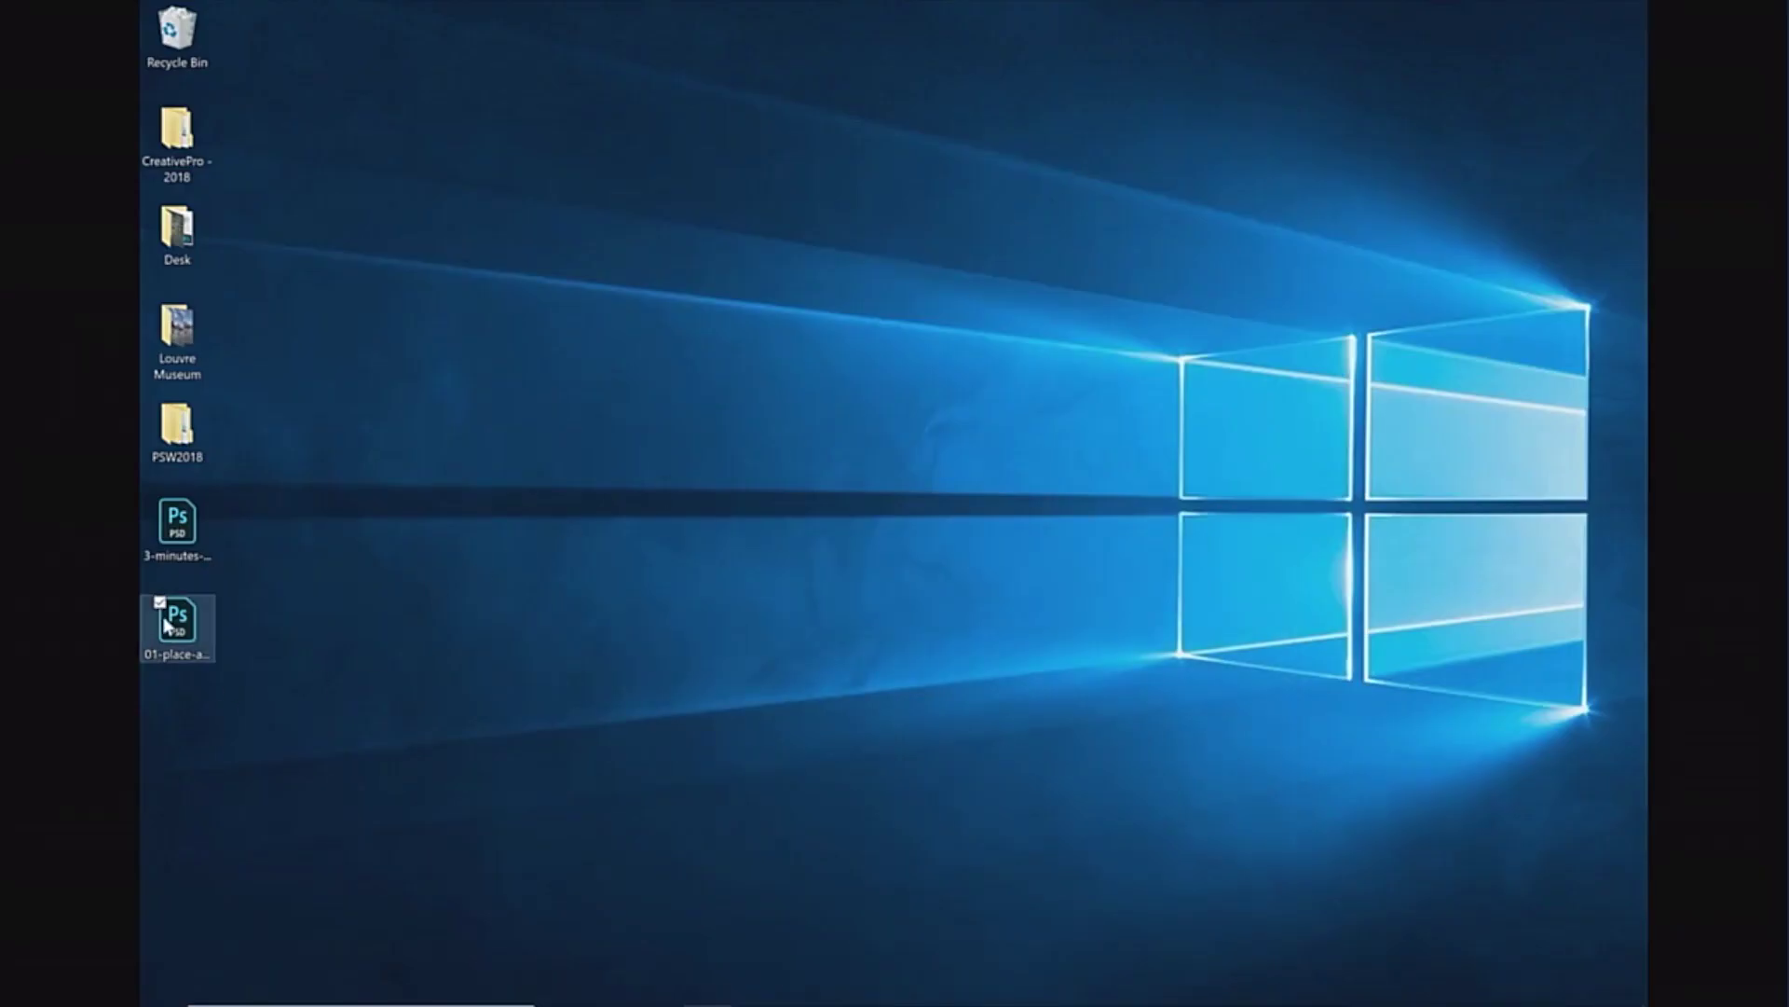
- Rename the desktop mockup to 01-place-anything-perspective.psdt and open it in Photoshop as Untitled-1
left_click(177, 622)
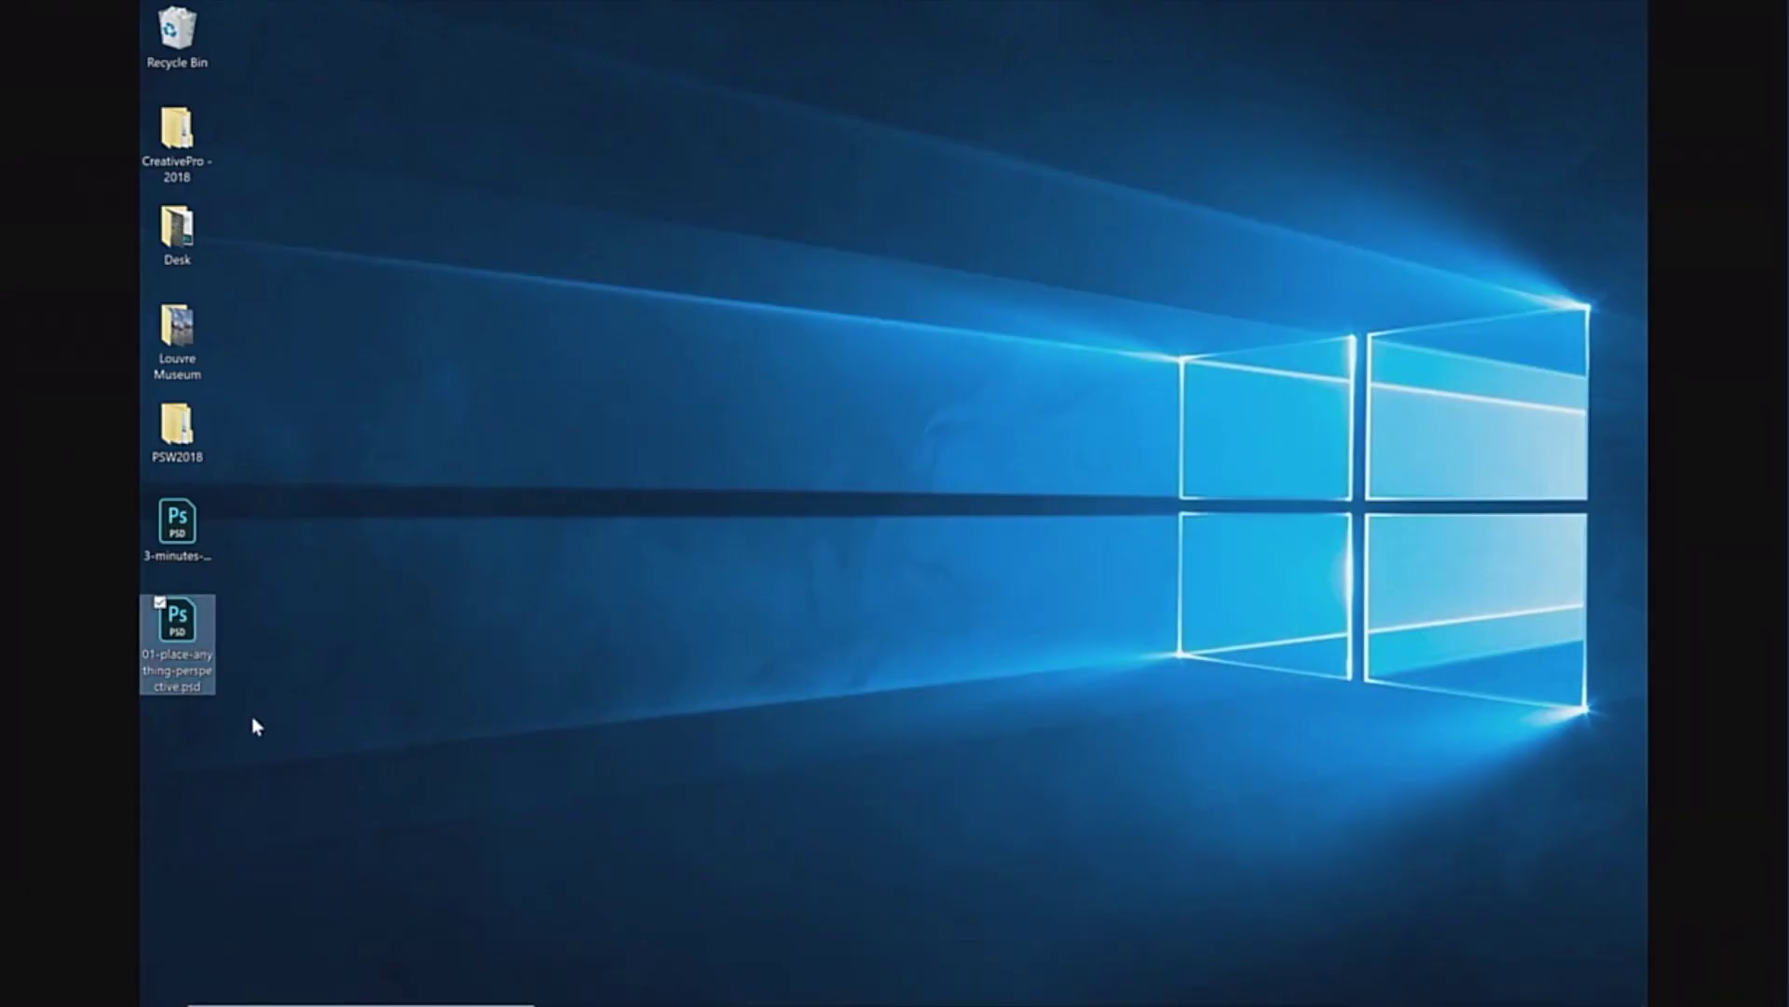
right_click(200, 692)
left_click(222, 648)
left_click(212, 683)
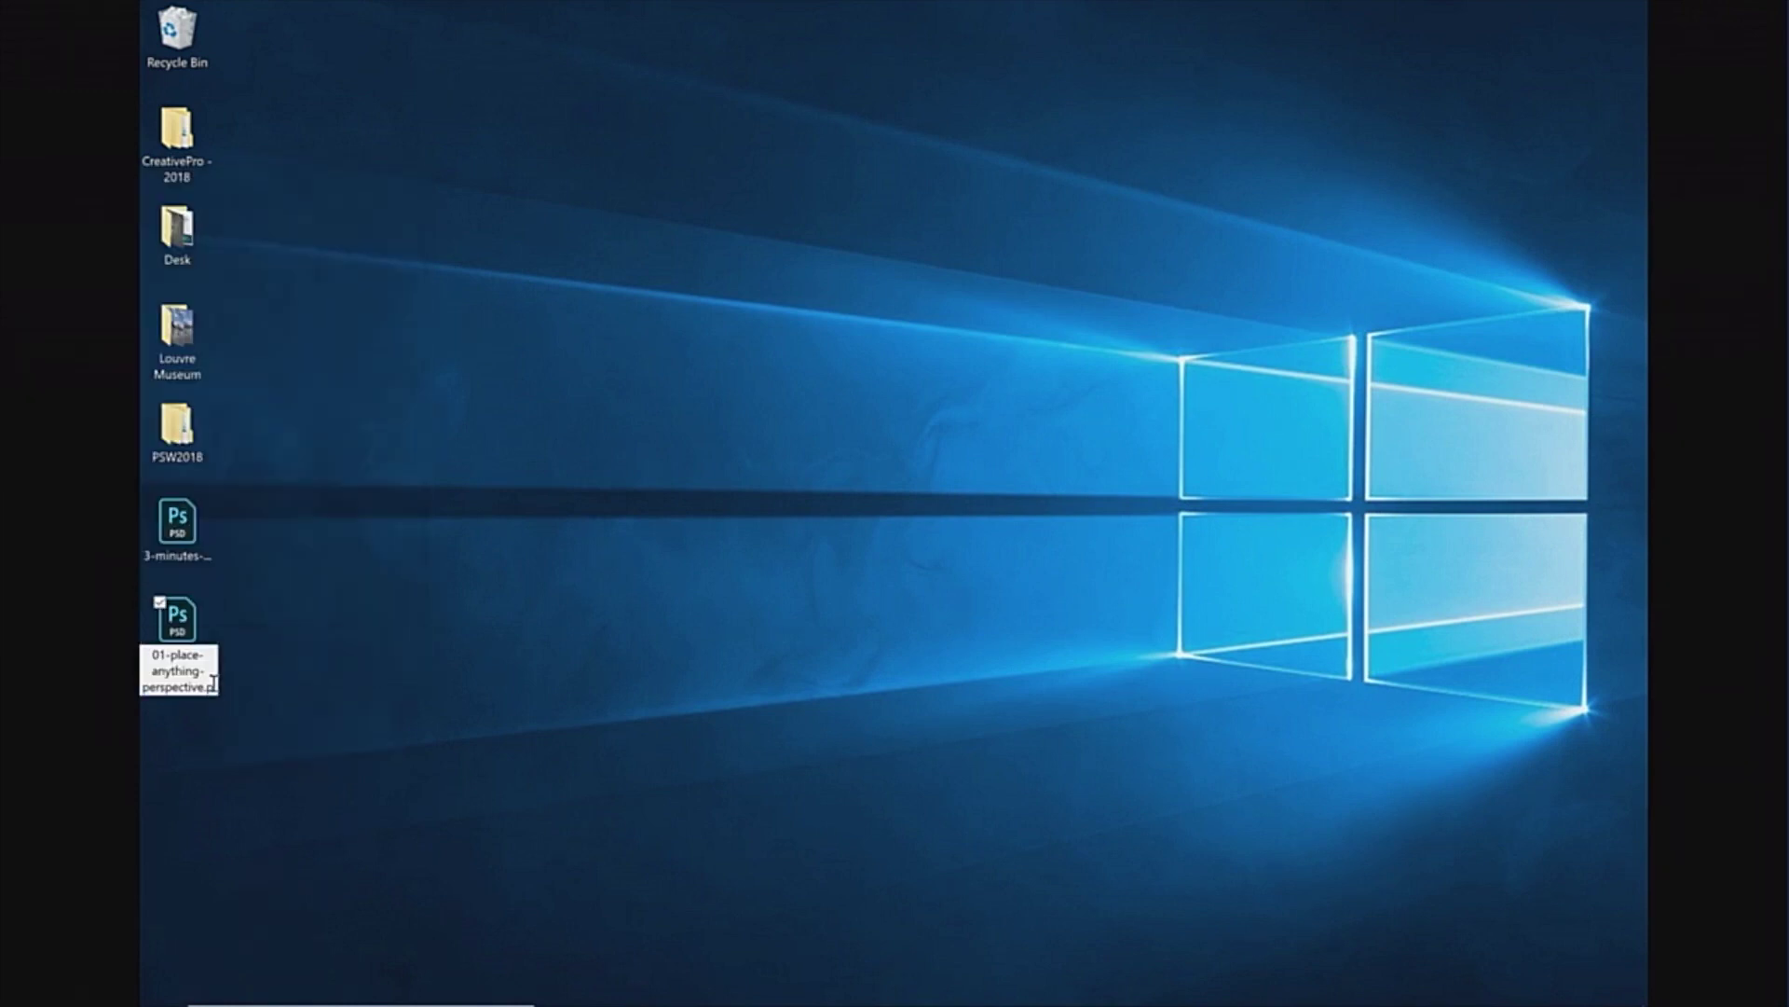
key("Home")
key("Delete")
key("Delete")
key("Delete")
key("Delete")
key("Delete")
key("Delete")
key("Delete")
key("Delete")
key("Delete")
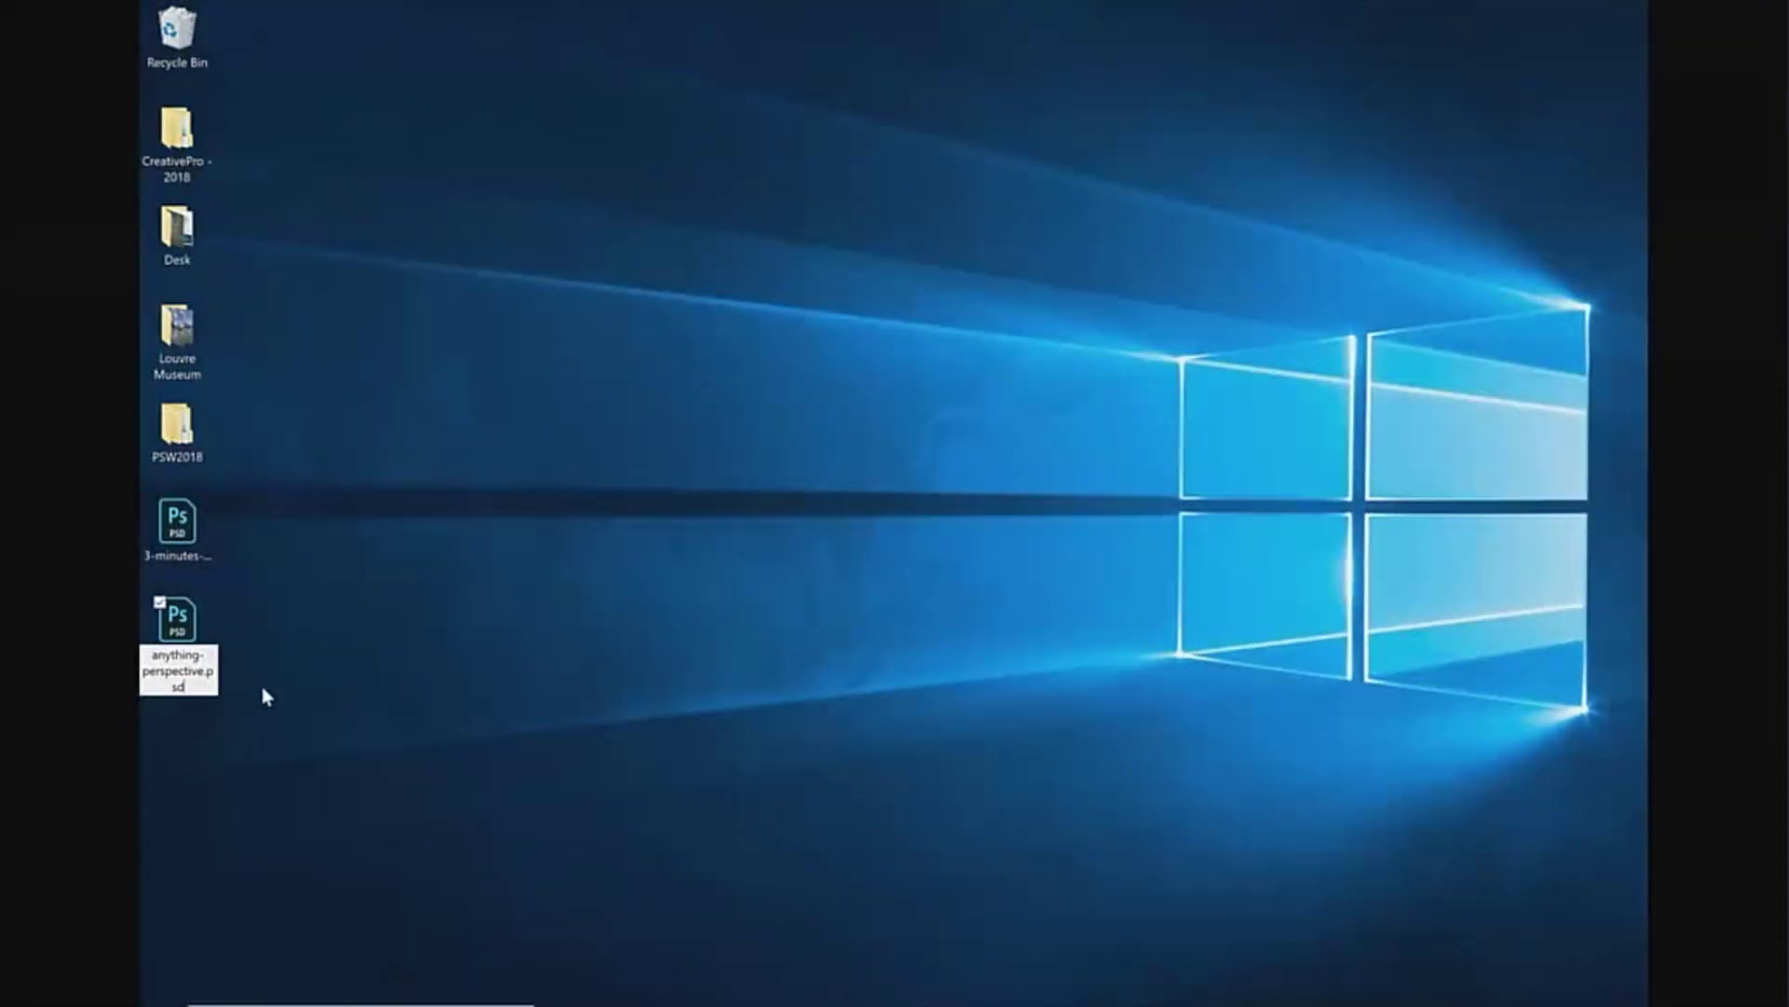
type("t")
key("Return")
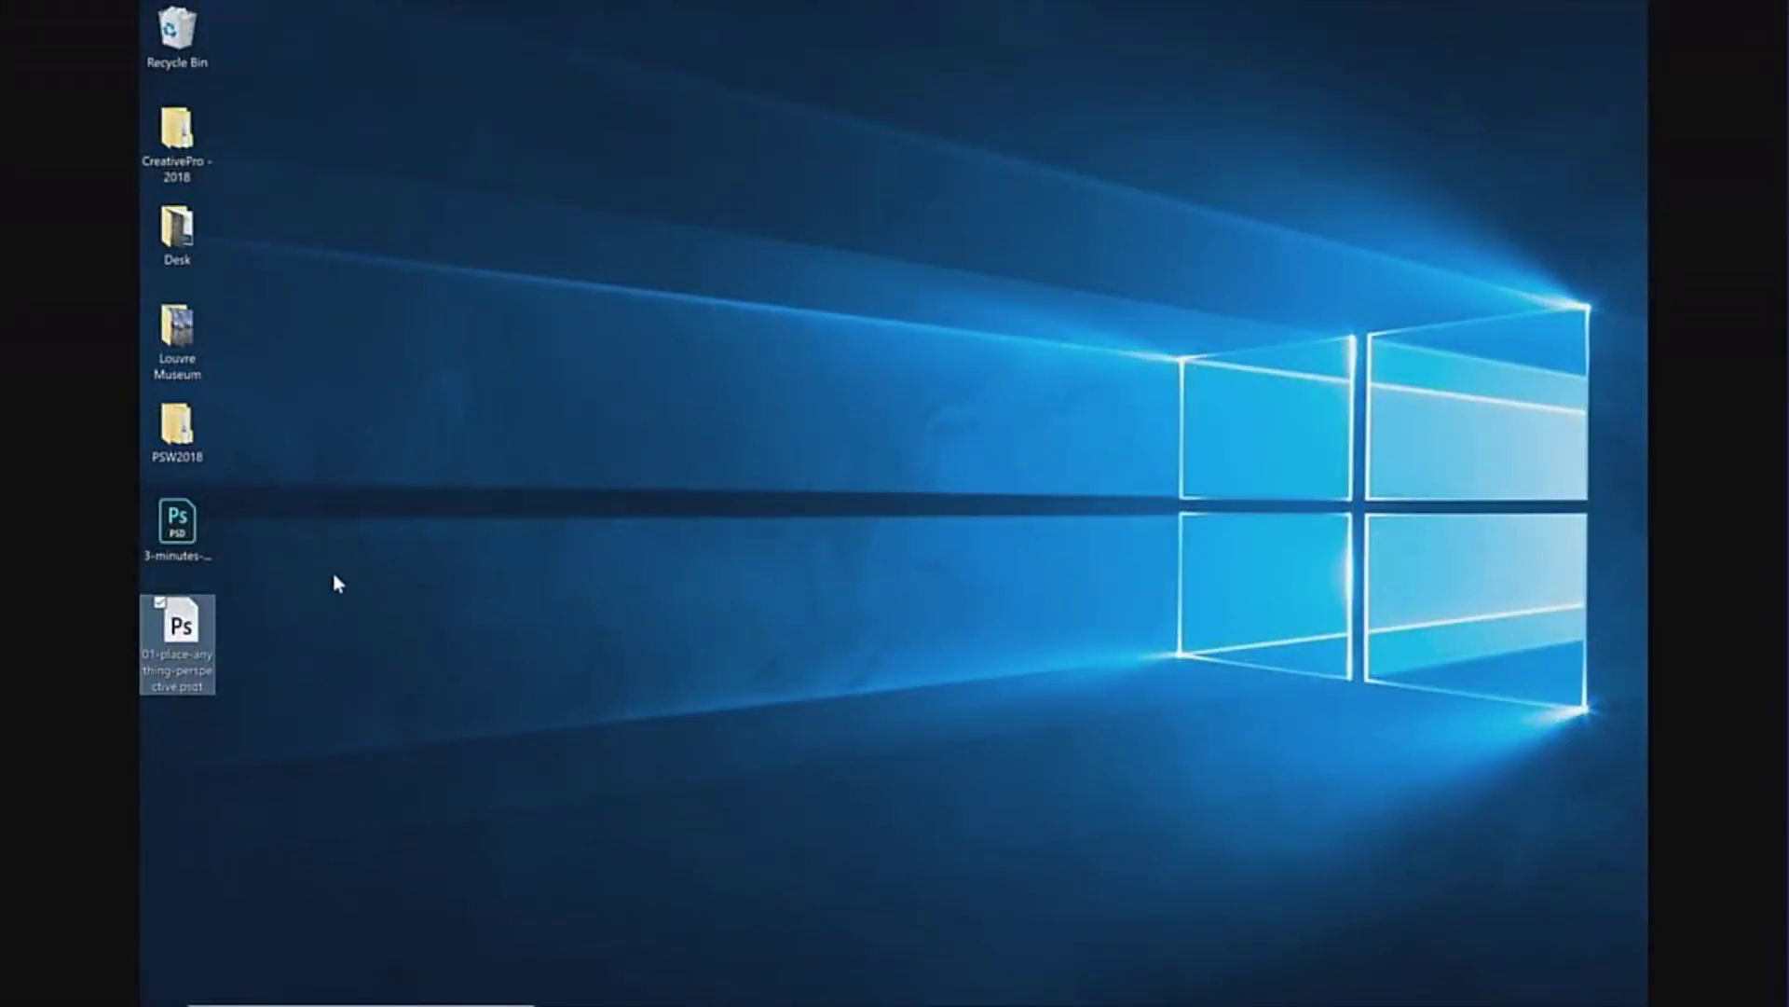
double_click(182, 626)
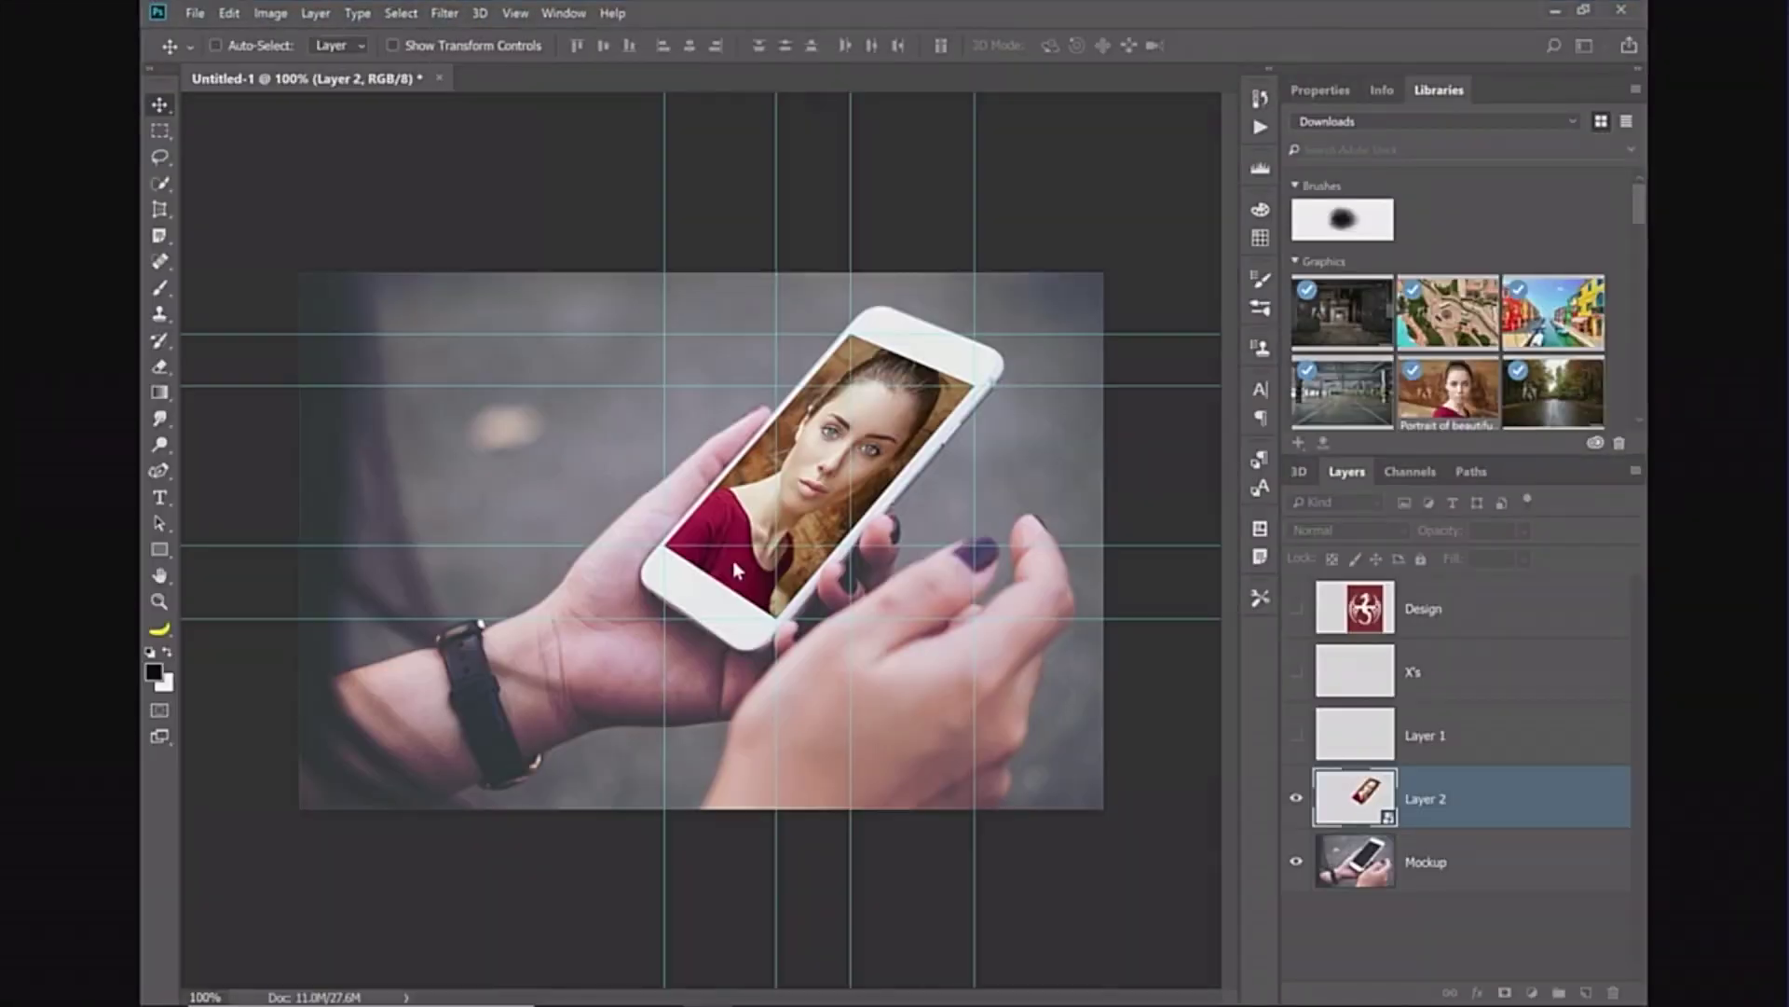